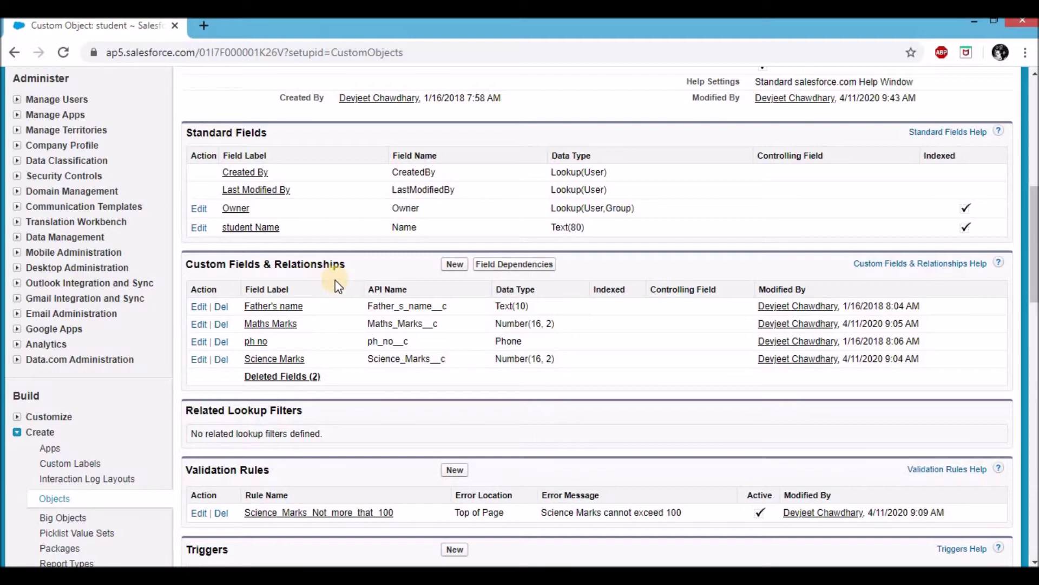
Start a new custom field on the student object with Formula as its data type
left_click(460, 267)
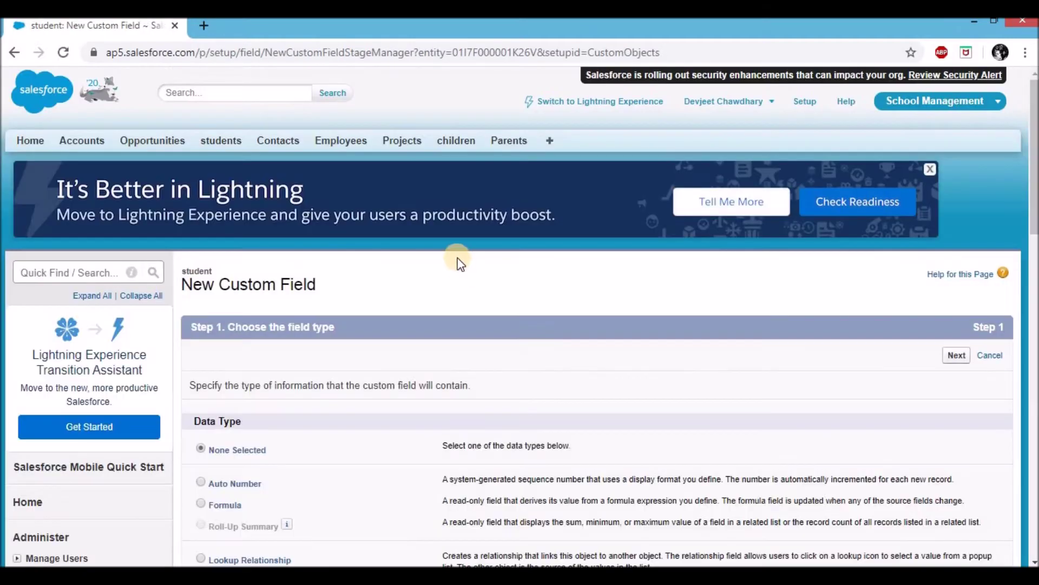
scroll(460, 265, "down", 2)
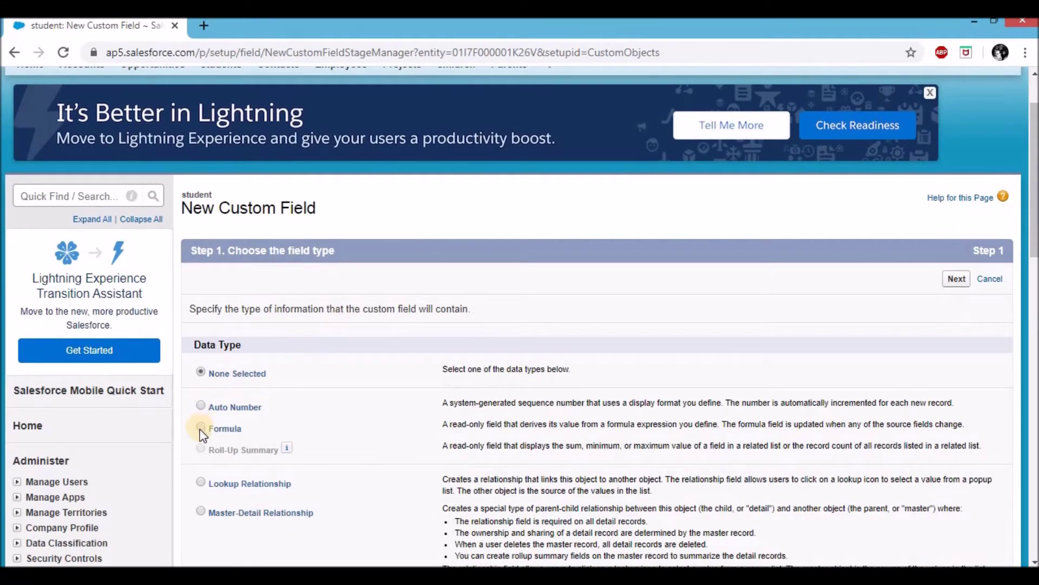
left_click(201, 428)
left_click(954, 282)
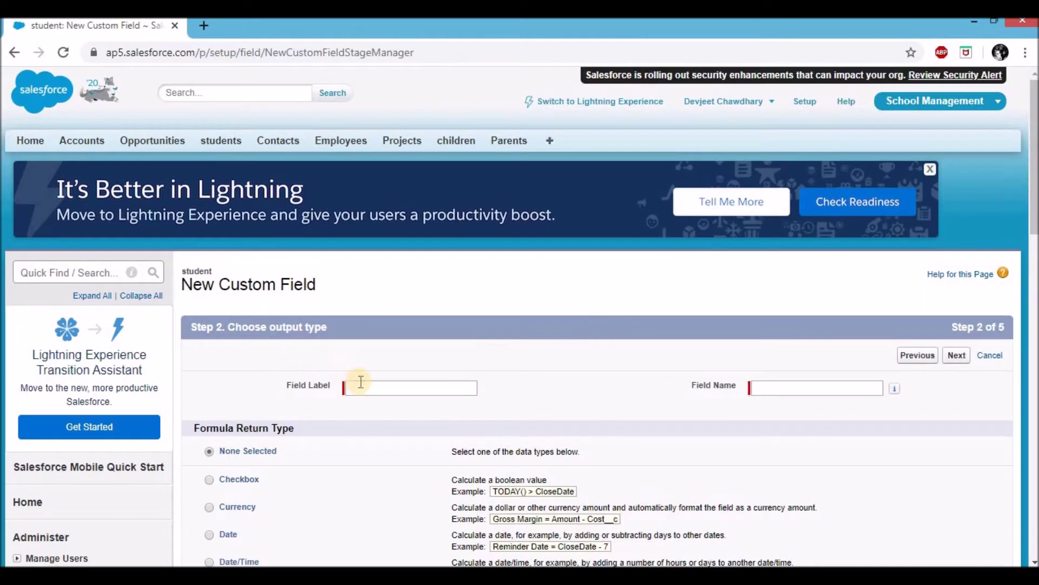
Label the formula field "Marks total" and set its return type to Number
left_click(349, 385)
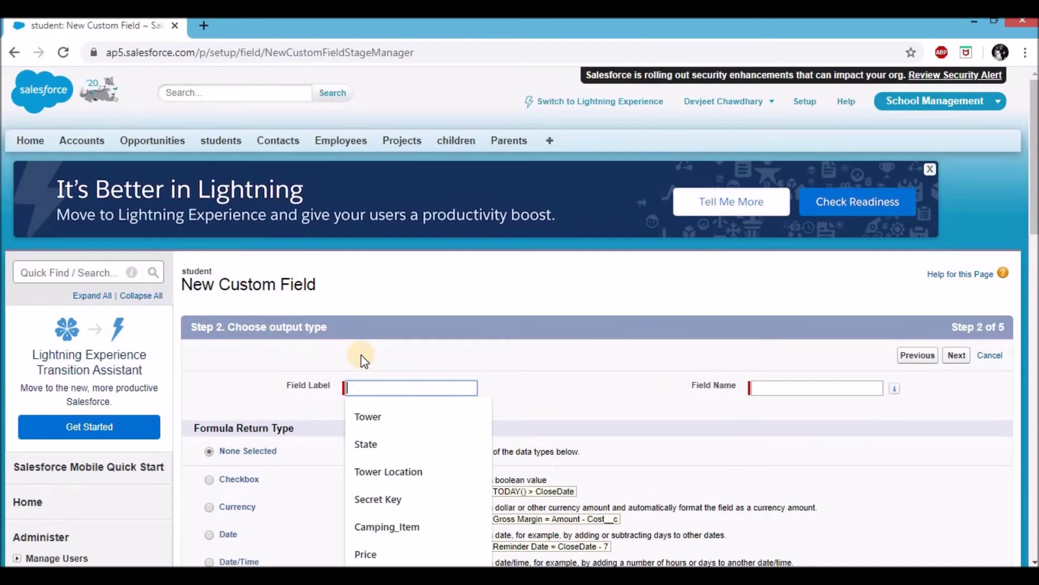
type("Mark")
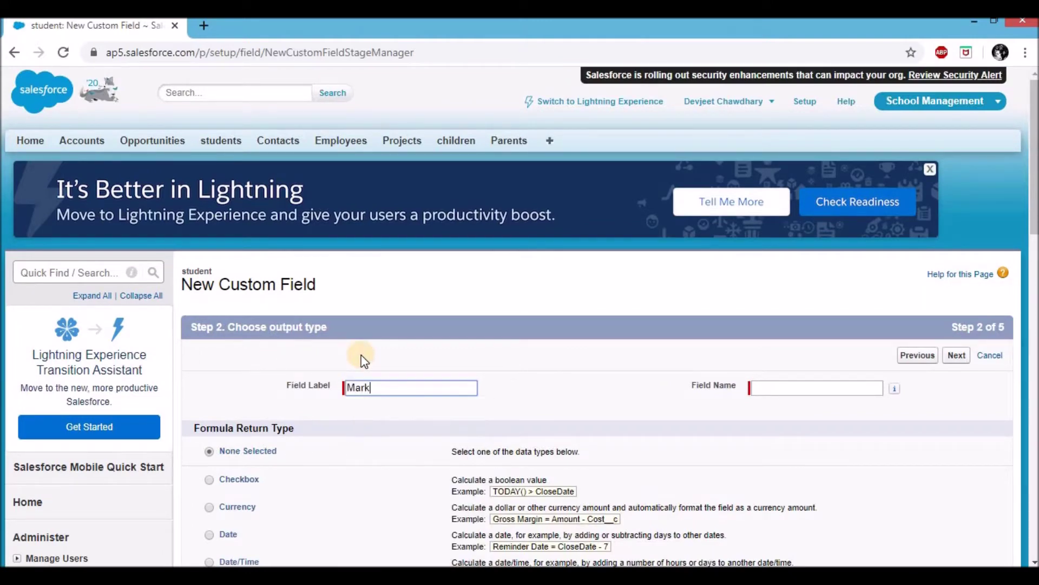
type("s total")
left_click(475, 355)
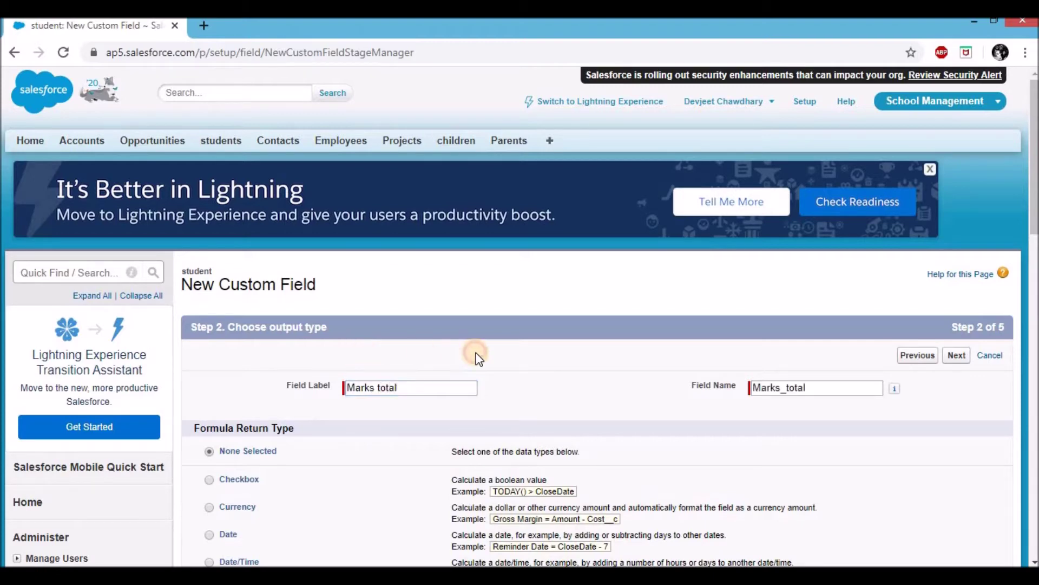
scroll(720, 418, "down", 3)
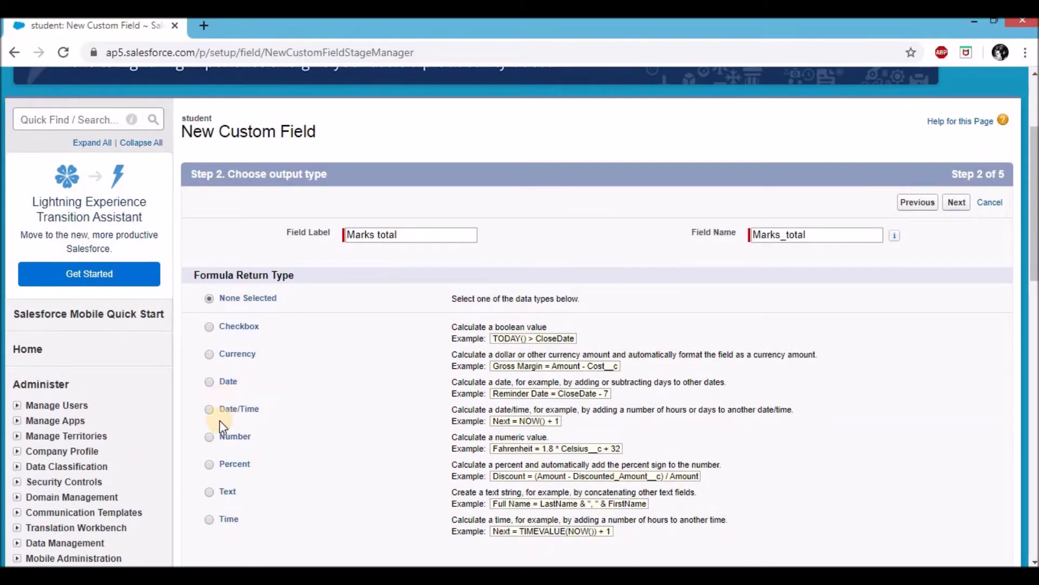
left_click(210, 437)
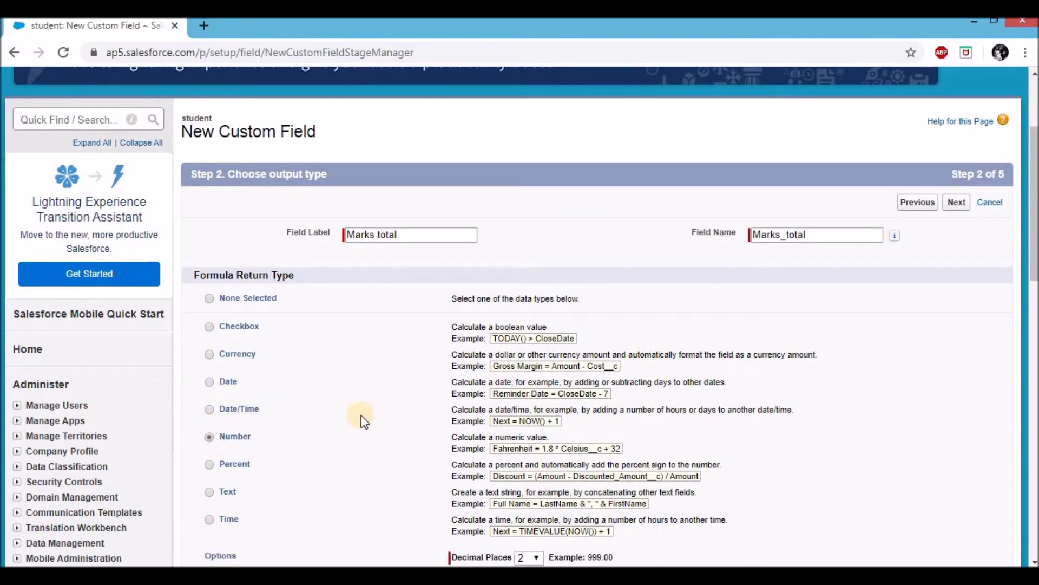
left_click(957, 203)
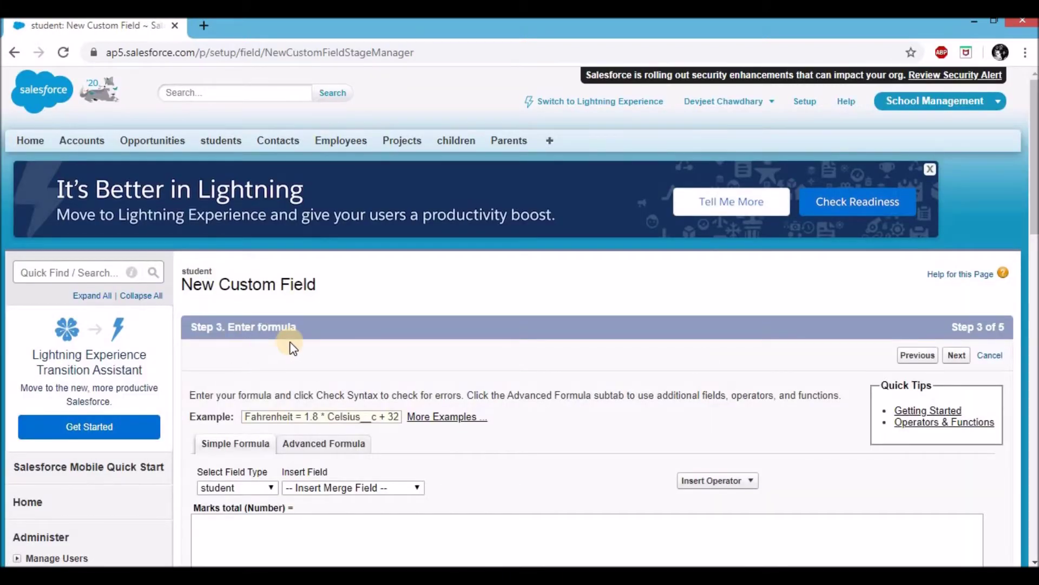
Insert the student's Maths Marks merge field as the first term of the Marks total formula
scroll(292, 346, "down", 3)
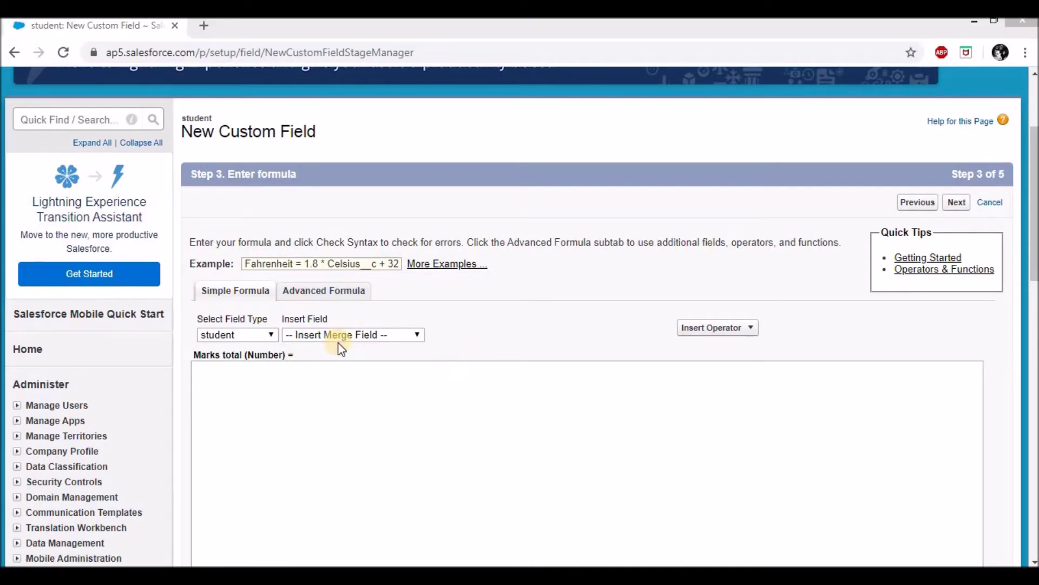
left_click(243, 378)
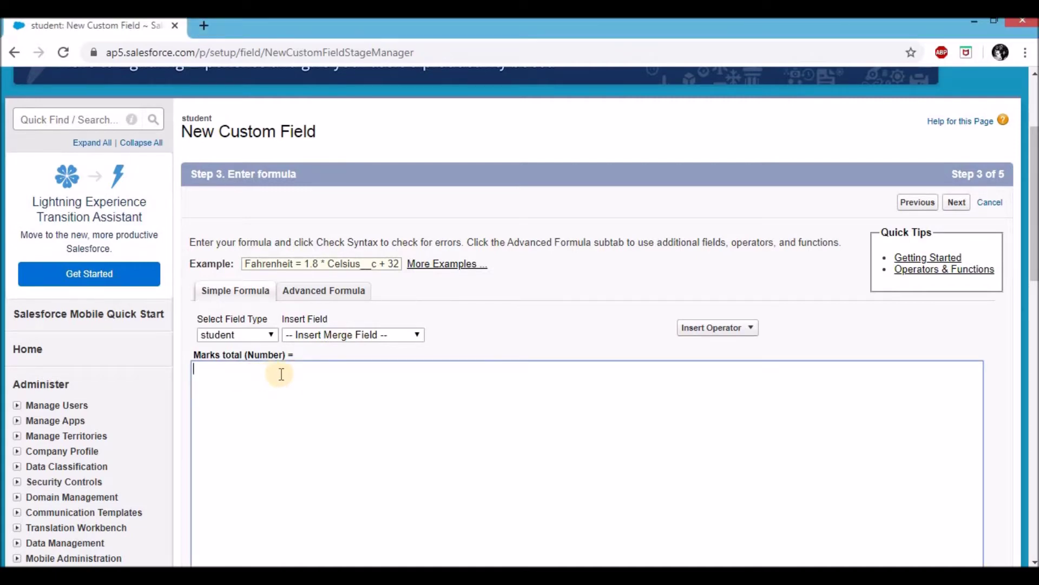
left_click(335, 335)
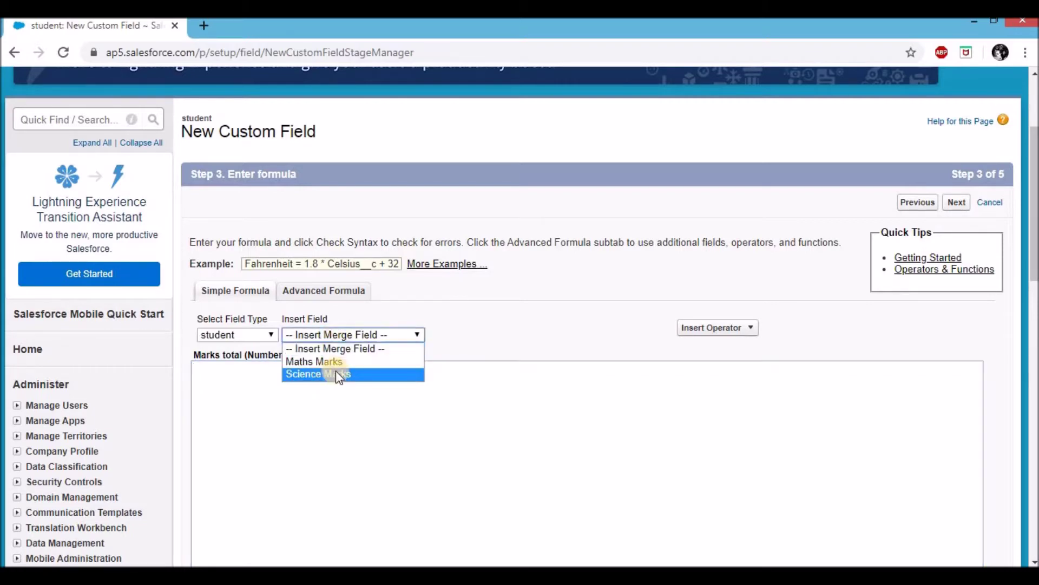
left_click(341, 326)
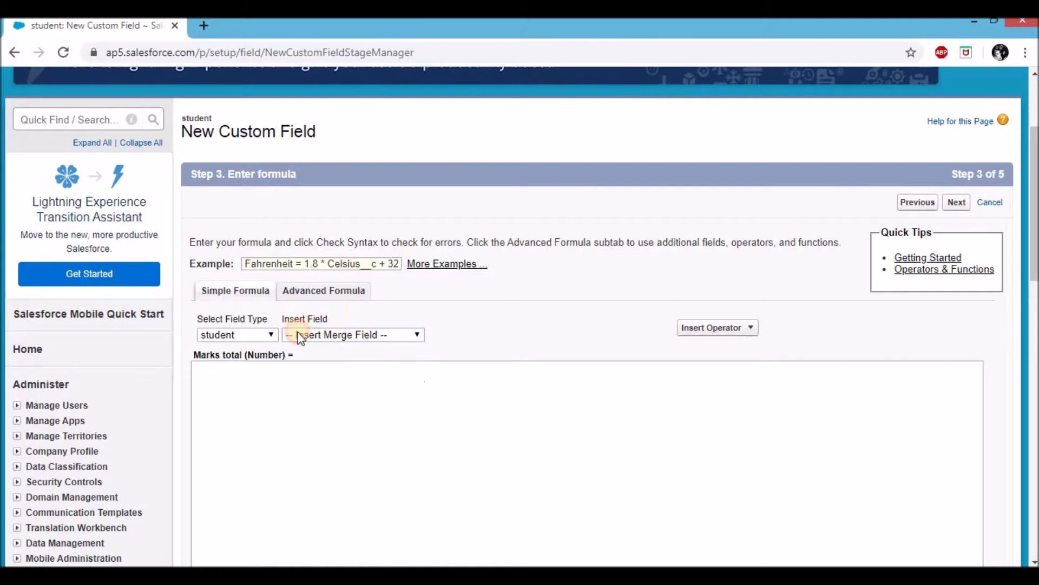
left_click(355, 335)
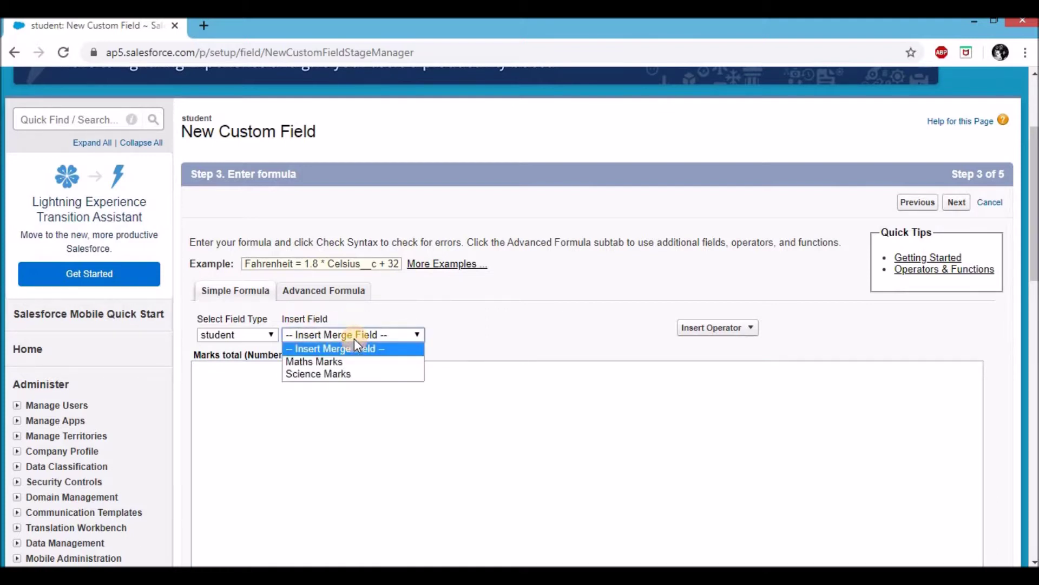
left_click(338, 364)
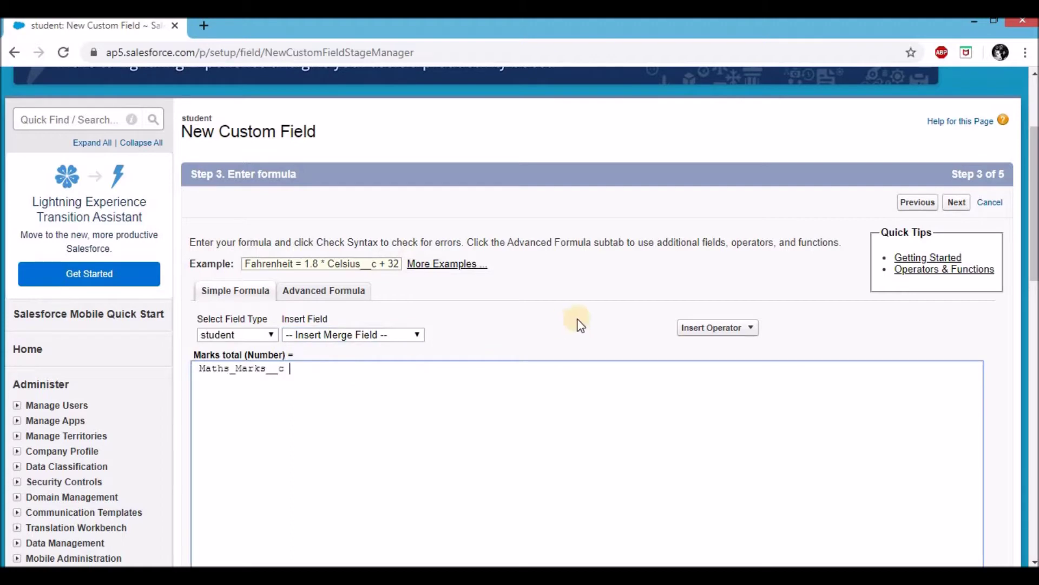
Complete the formula as Maths_Marks__c + Science_Marks__c and proceed to field-level security
left_click(700, 330)
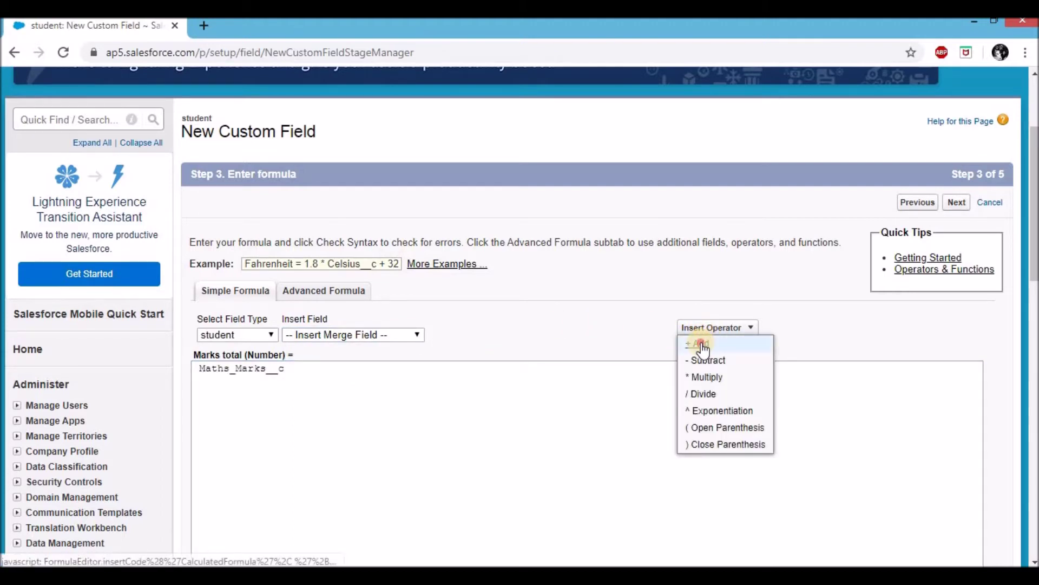
left_click(700, 345)
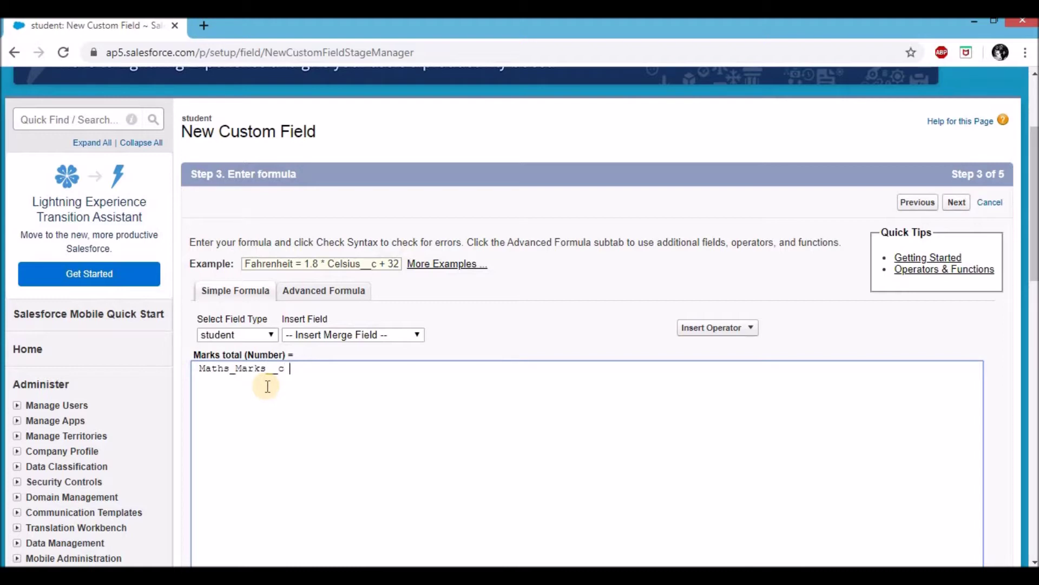
left_click(324, 370)
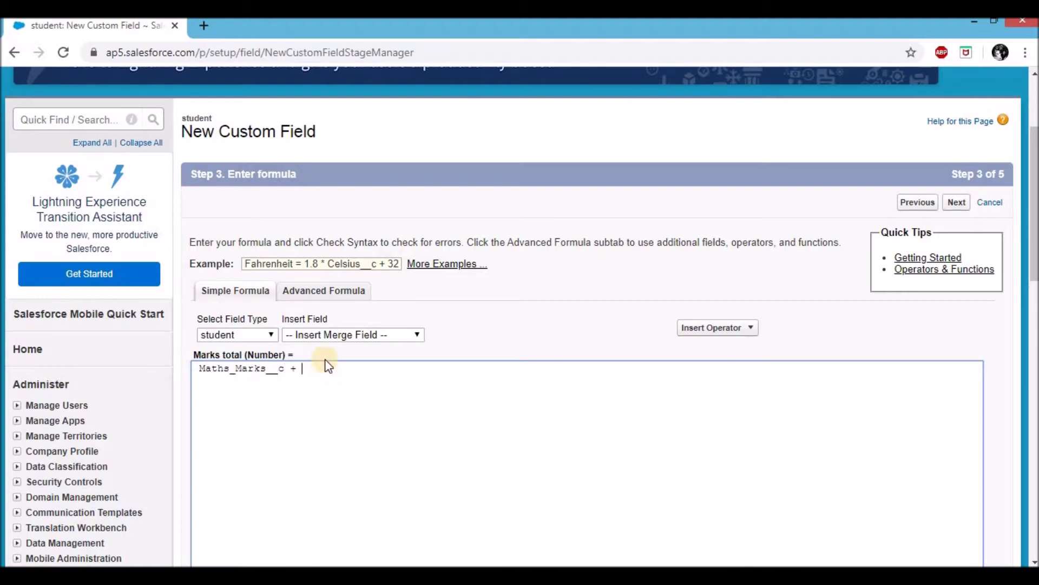
left_click(326, 337)
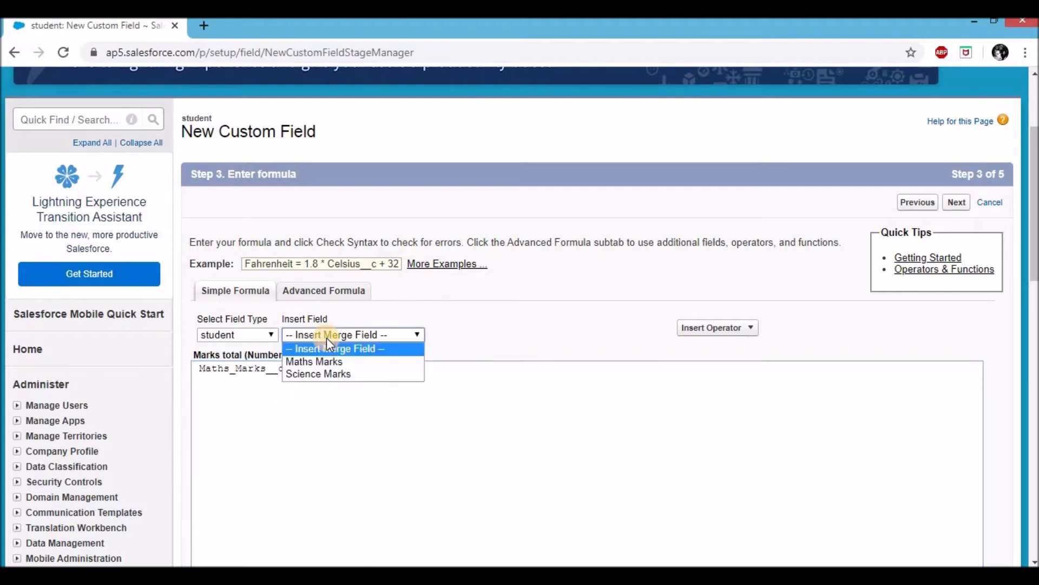
left_click(323, 374)
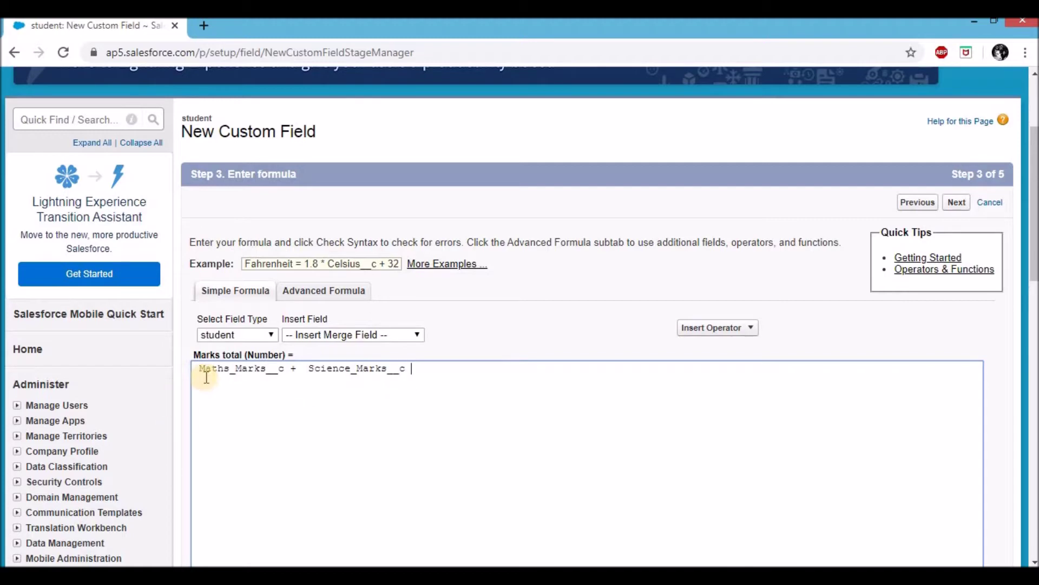
scroll(613, 318, "down", 5)
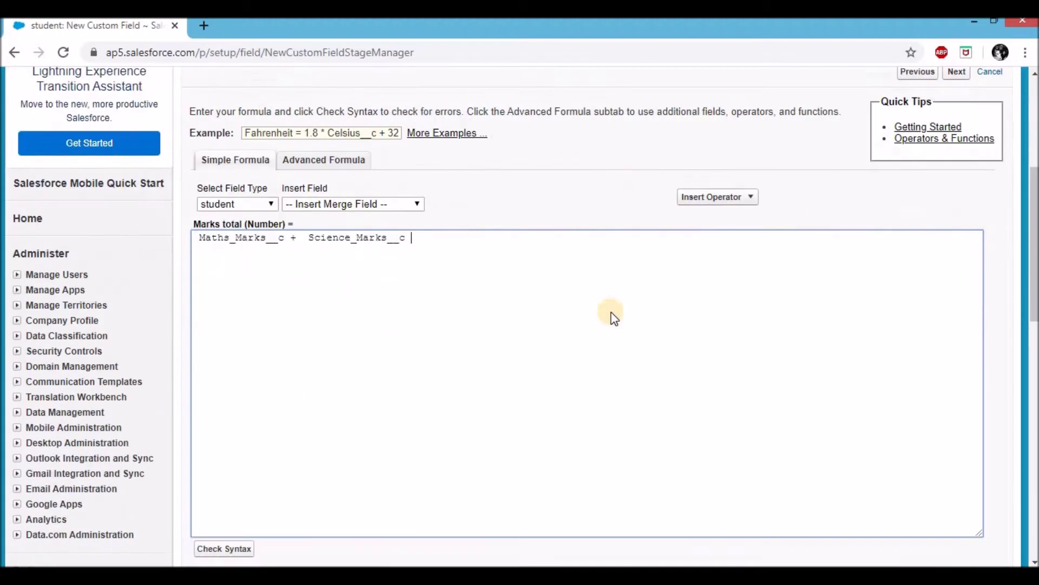
scroll(613, 312, "down", 1)
left_click(949, 463)
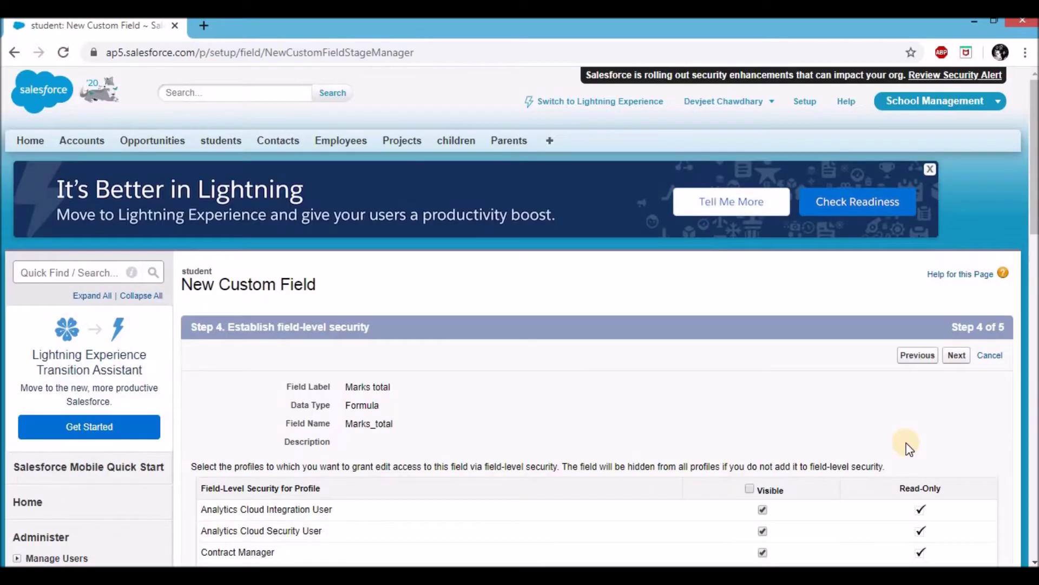
Make the field visible to all profiles, keep it on the student Layout, and save it
scroll(761, 423, "down", 1)
left_click(749, 412)
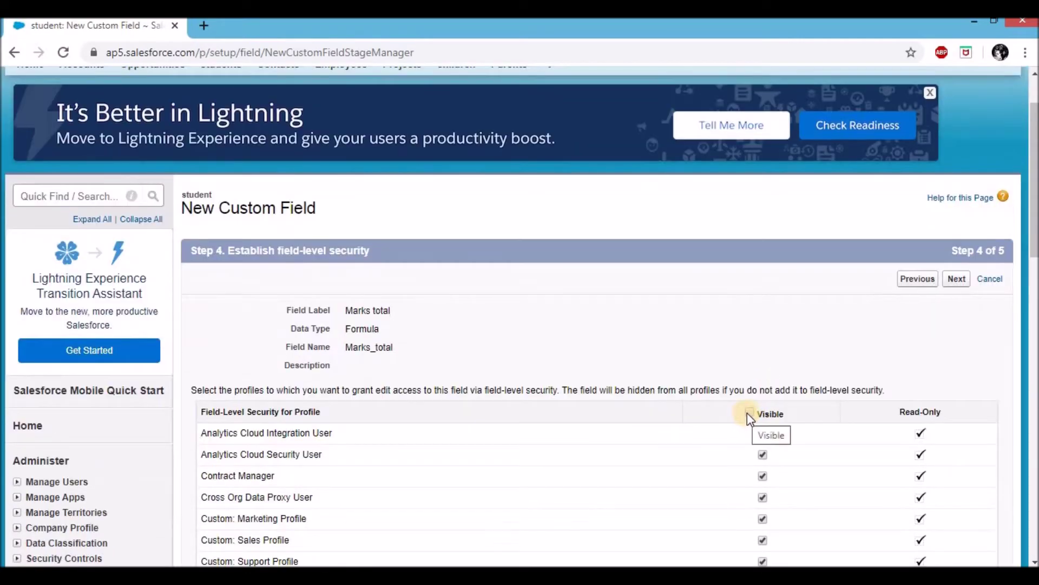
left_click(963, 280)
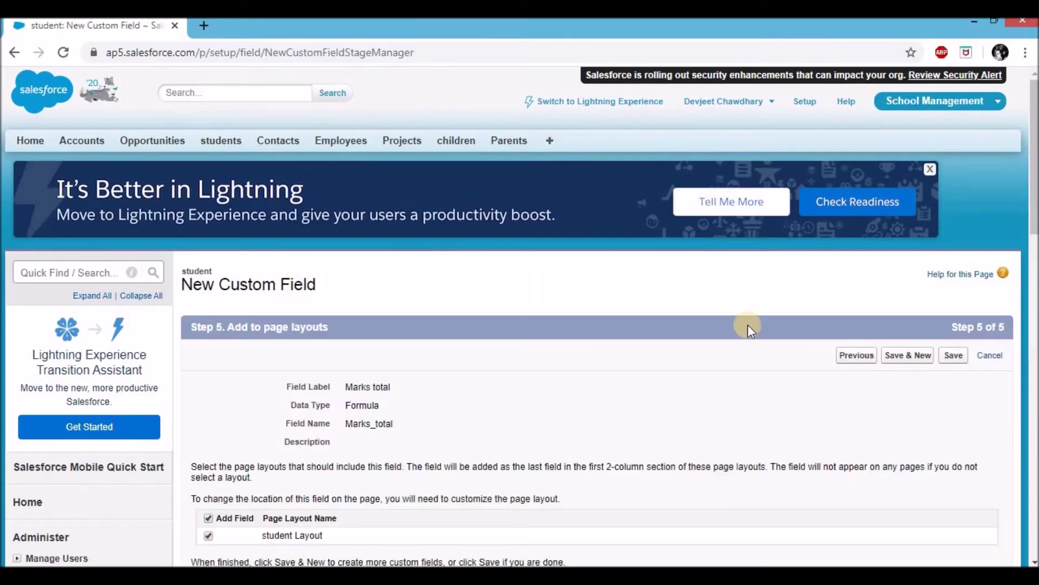
left_click(953, 355)
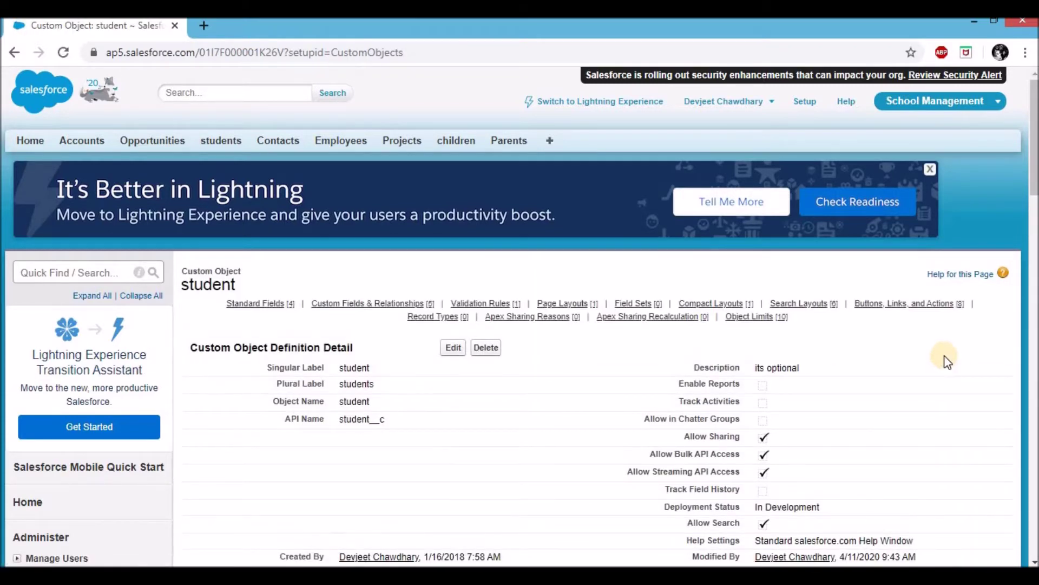
Open the Marks total field from the student object's custom fields and review its formula definition
scroll(941, 356, "down", 7)
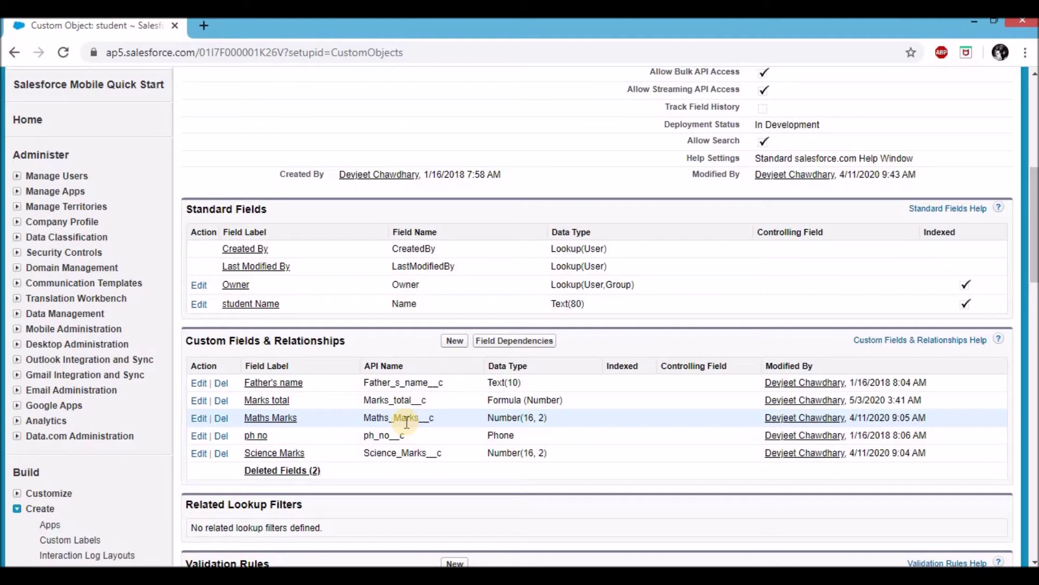
left_click(276, 403)
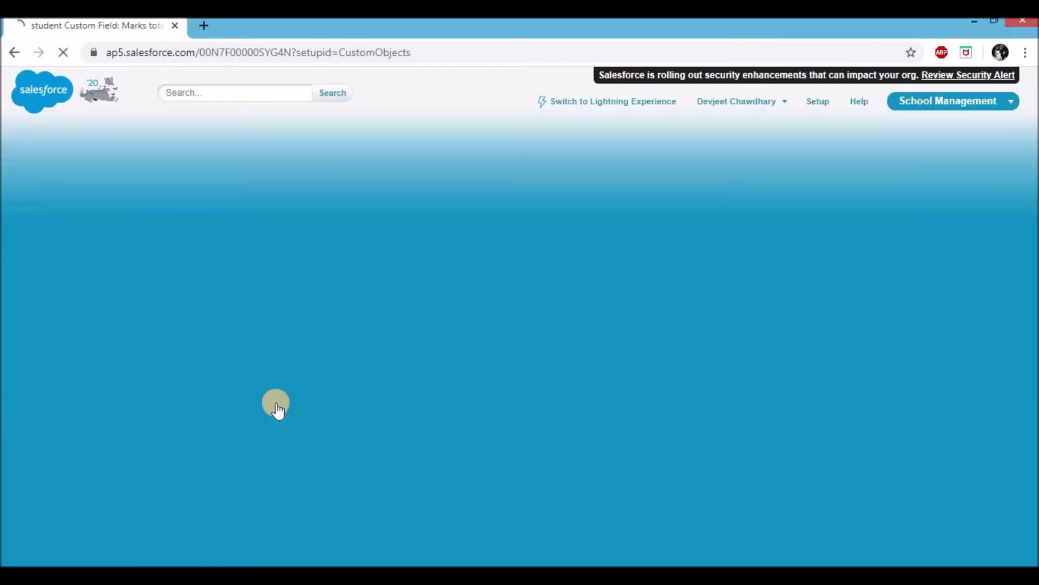
scroll(282, 487, "down", 3)
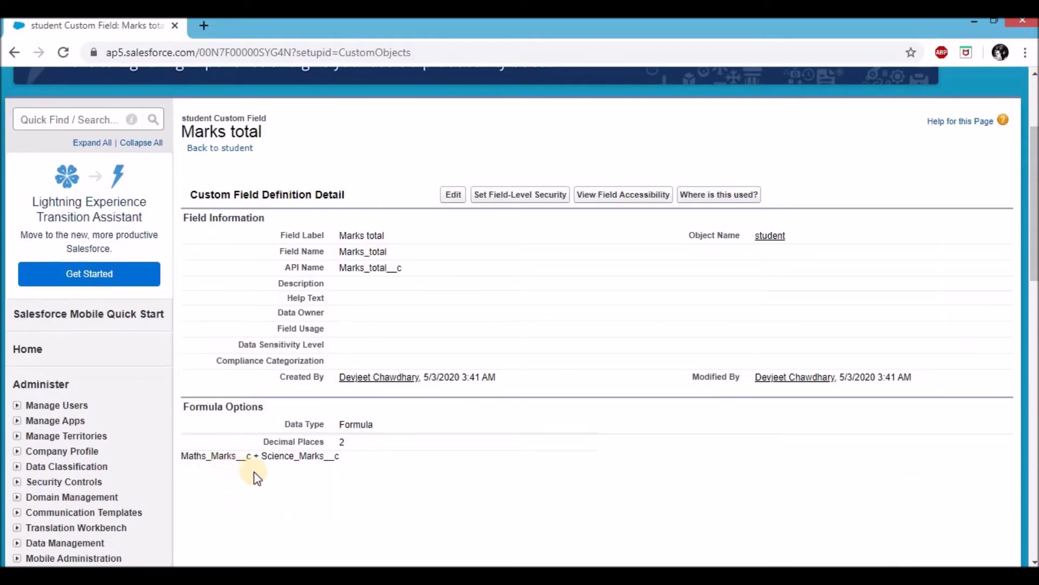
left_click_drag(182, 456, 251, 456)
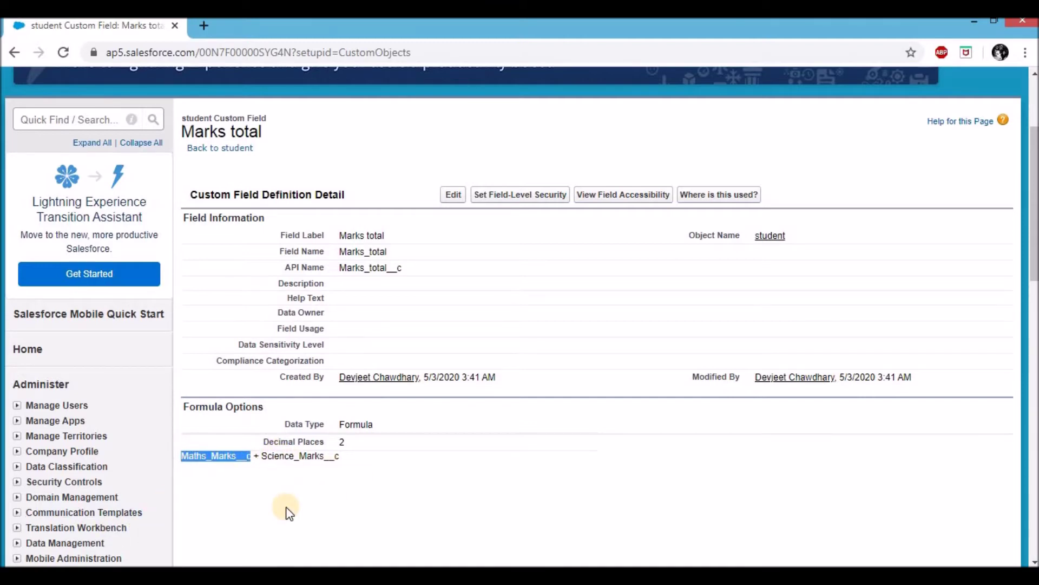
scroll(287, 509, "up", 3)
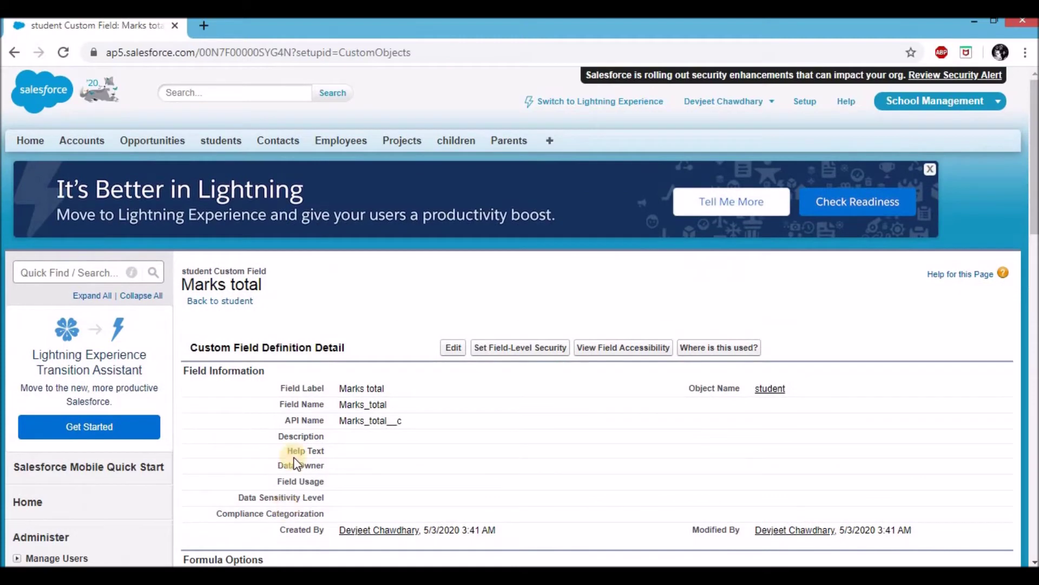
Create and save a new student record with the student's name, Science Marks 50 and Maths Marks 60
left_click(212, 143)
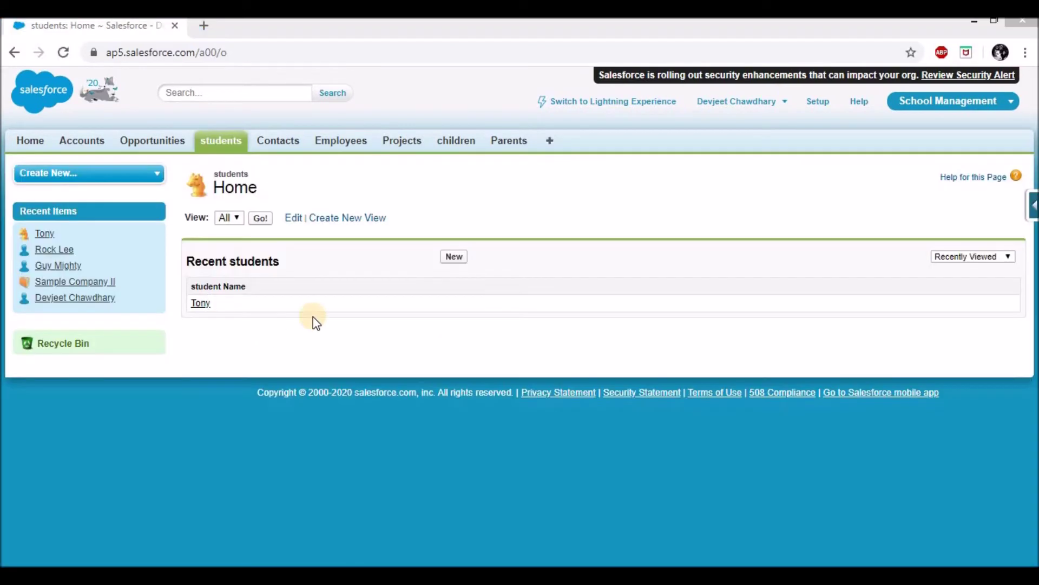
left_click(453, 258)
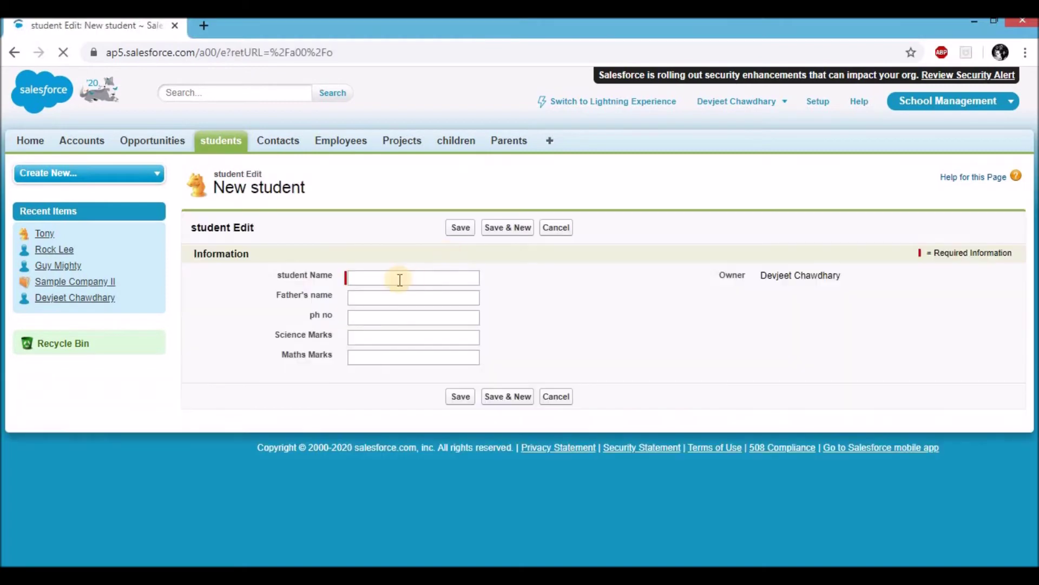
left_click(389, 277)
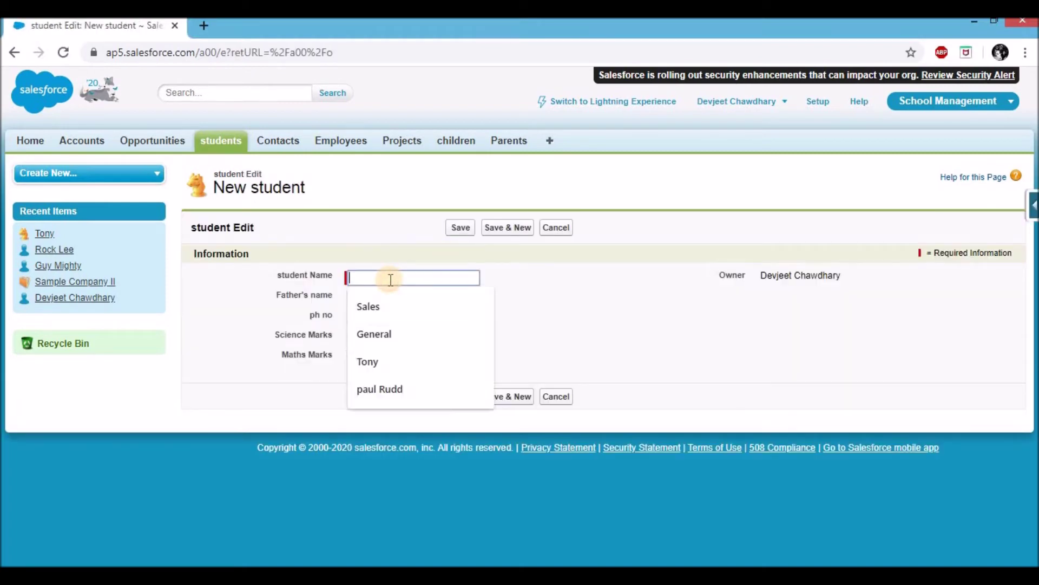
left_click(381, 388)
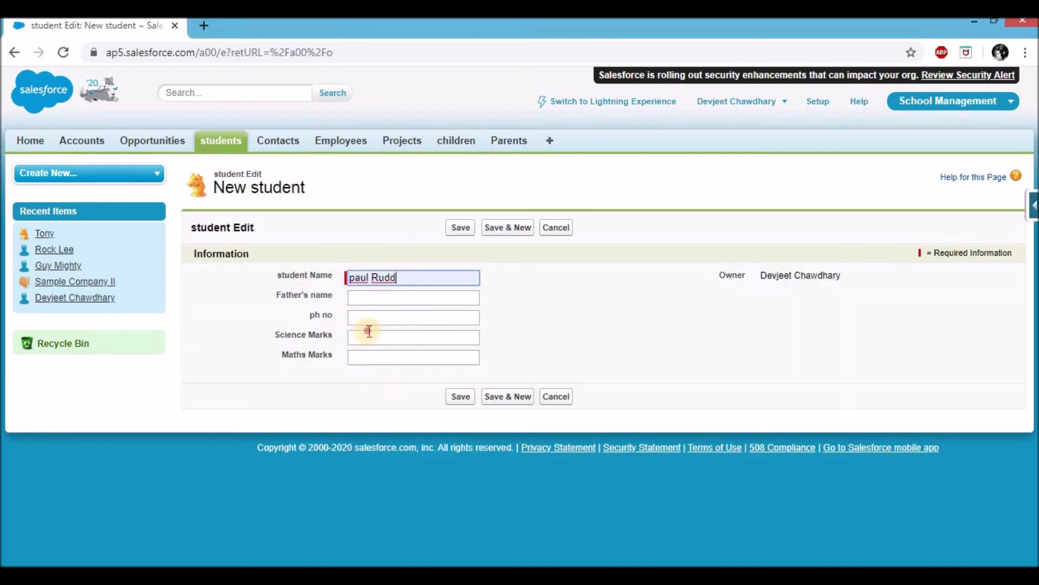
left_click(369, 331)
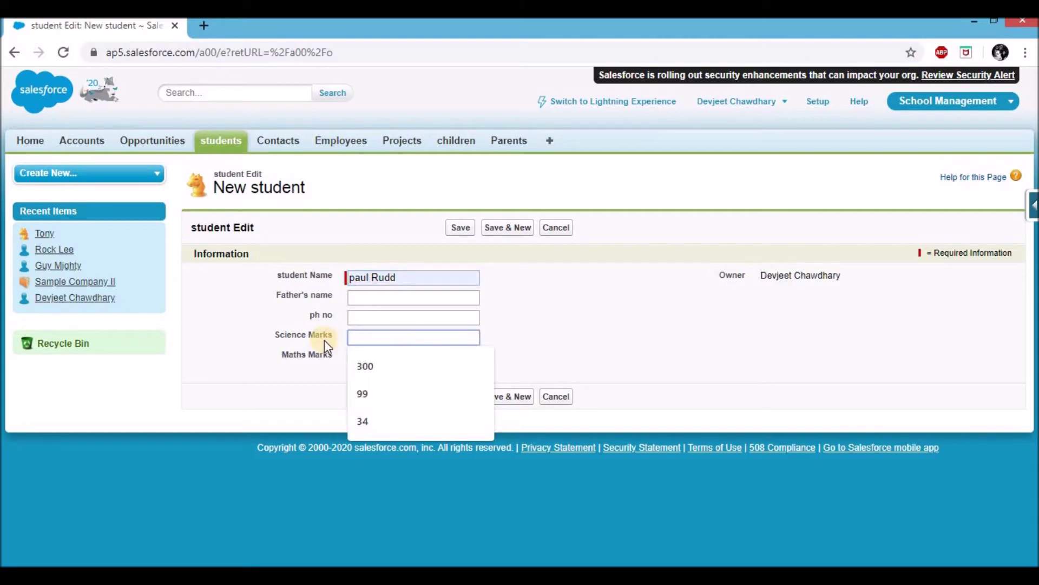
type("50")
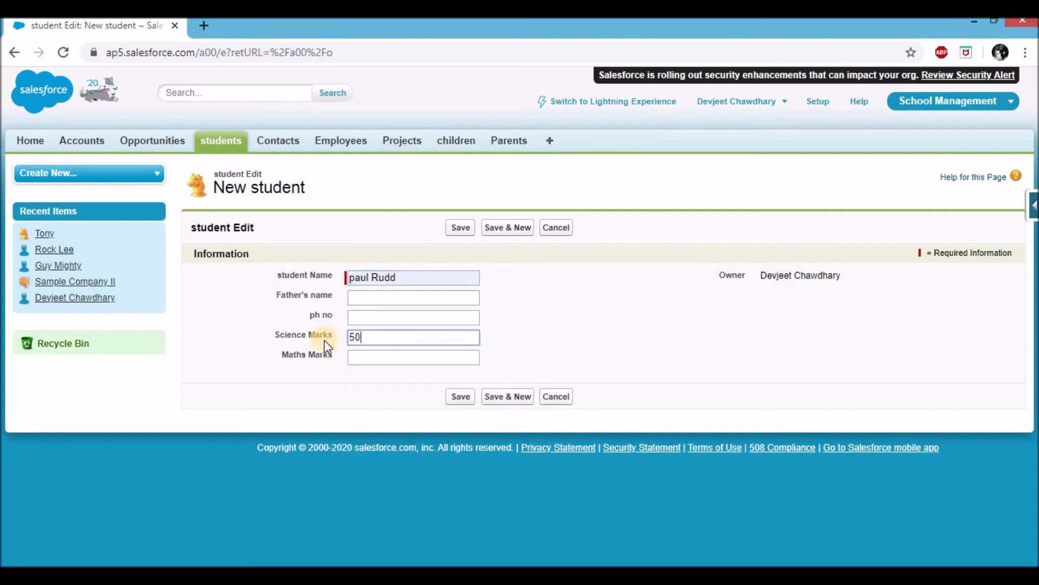
left_click(362, 352)
type("60")
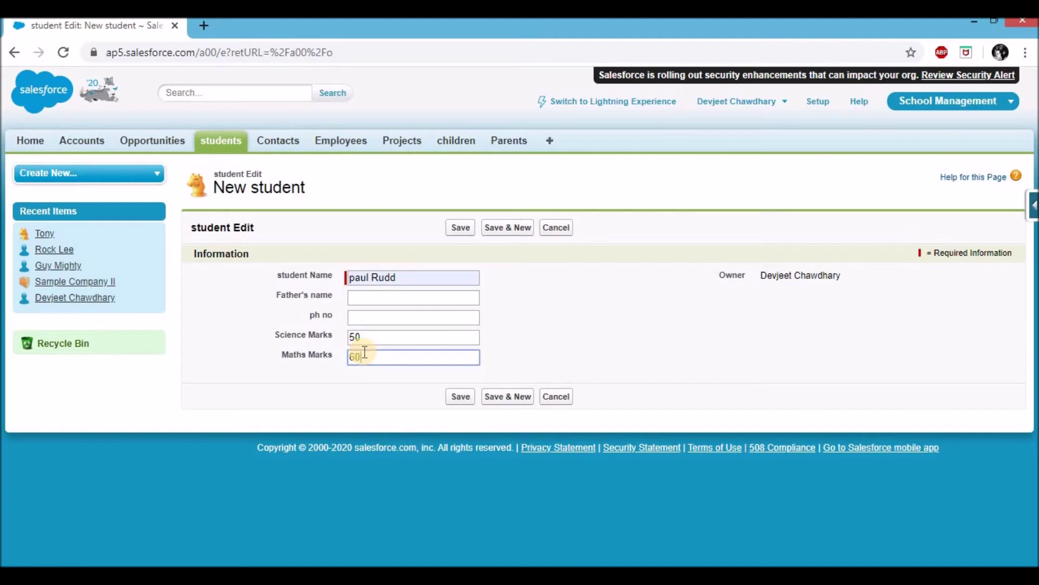
left_click(455, 227)
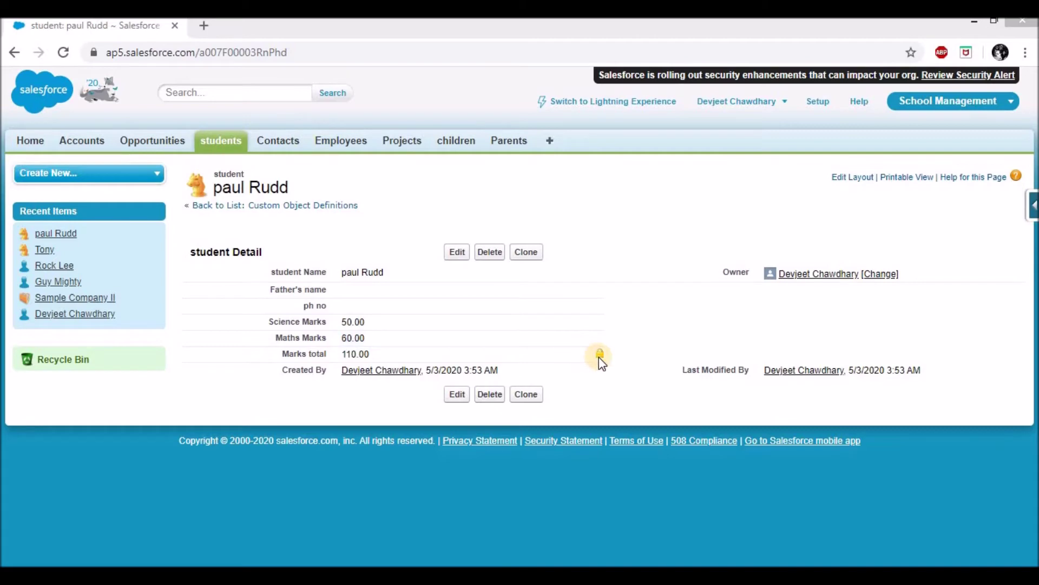
Check the Marks total on the new student record and open the other recently viewed student's record
triple_click(565, 359)
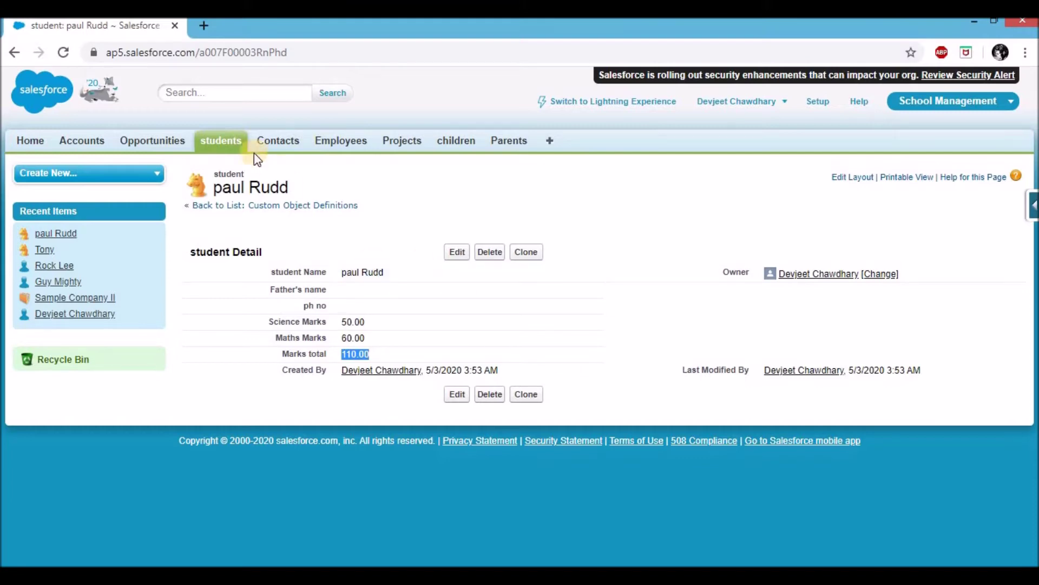
left_click(218, 140)
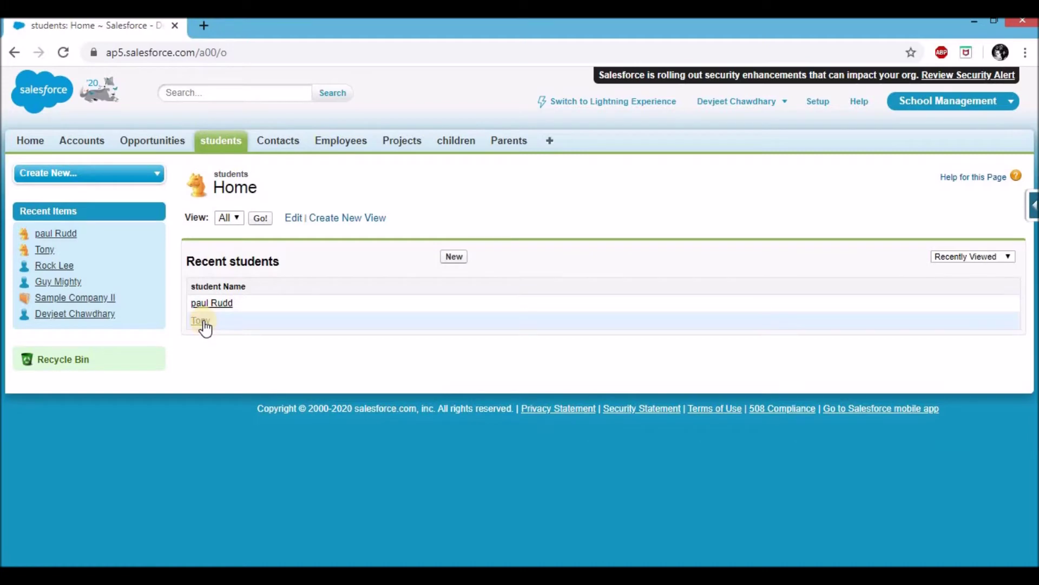
left_click(202, 321)
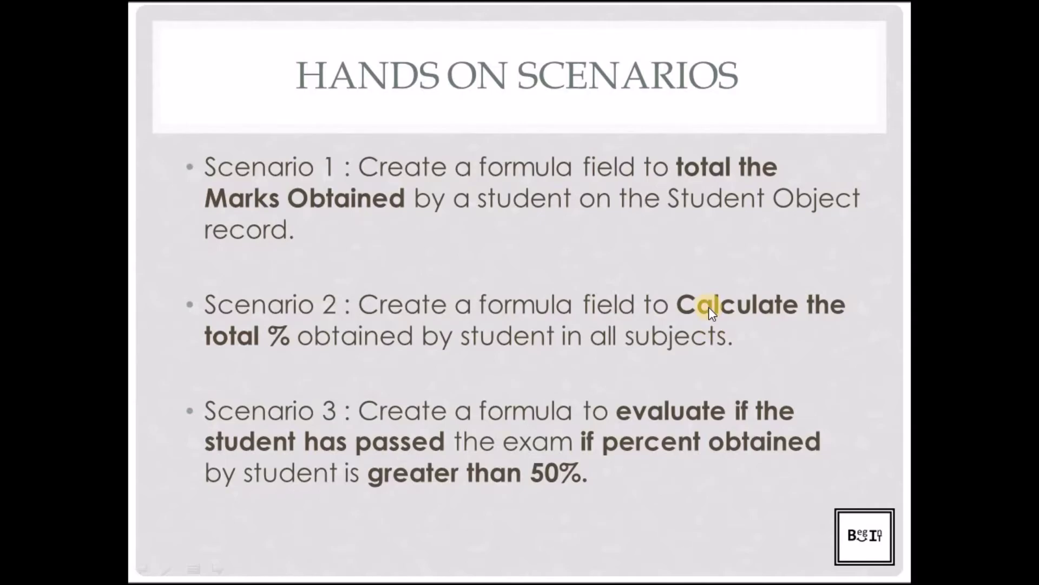
Switch back to the student object's setup page in Salesforce and start a new custom field of type Formula
key("alt+Tab")
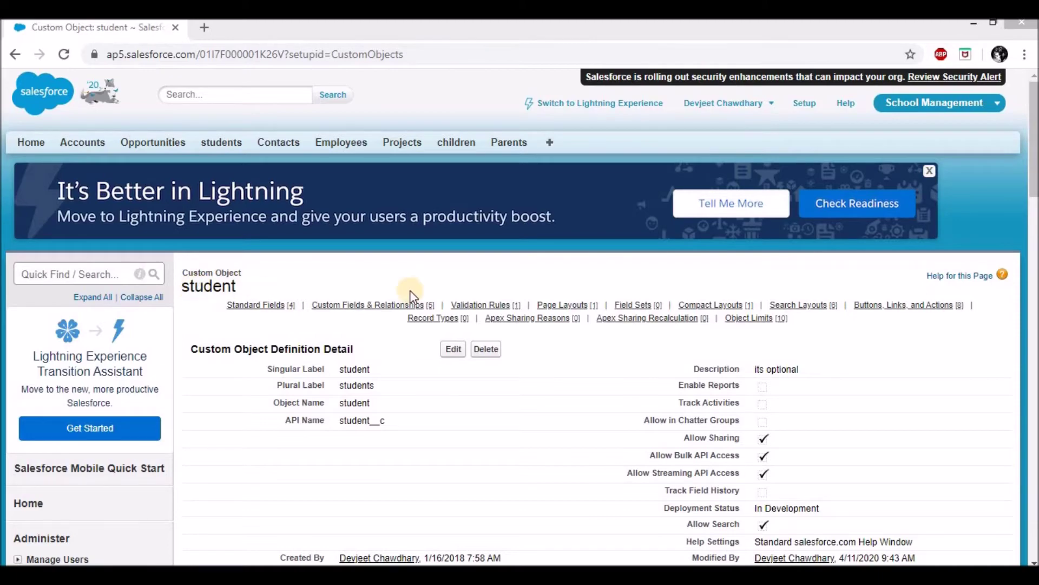
scroll(353, 440, "down", 5)
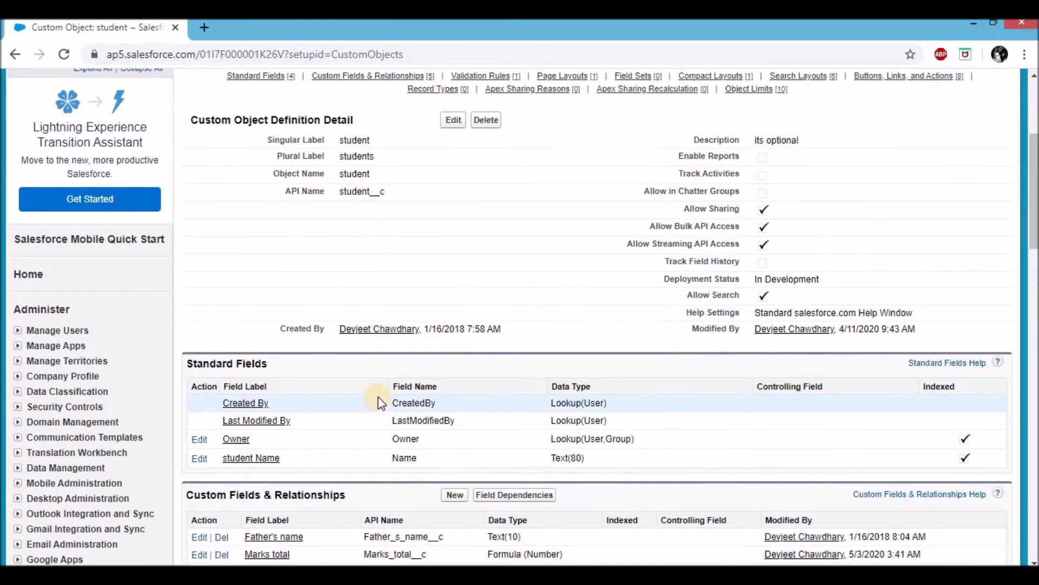
left_click(454, 418)
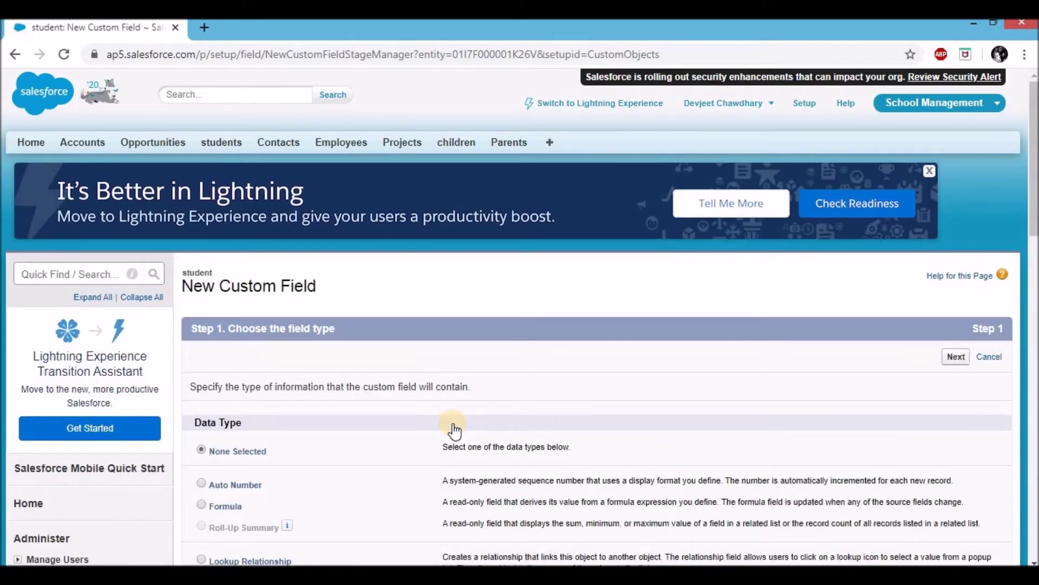
left_click(202, 504)
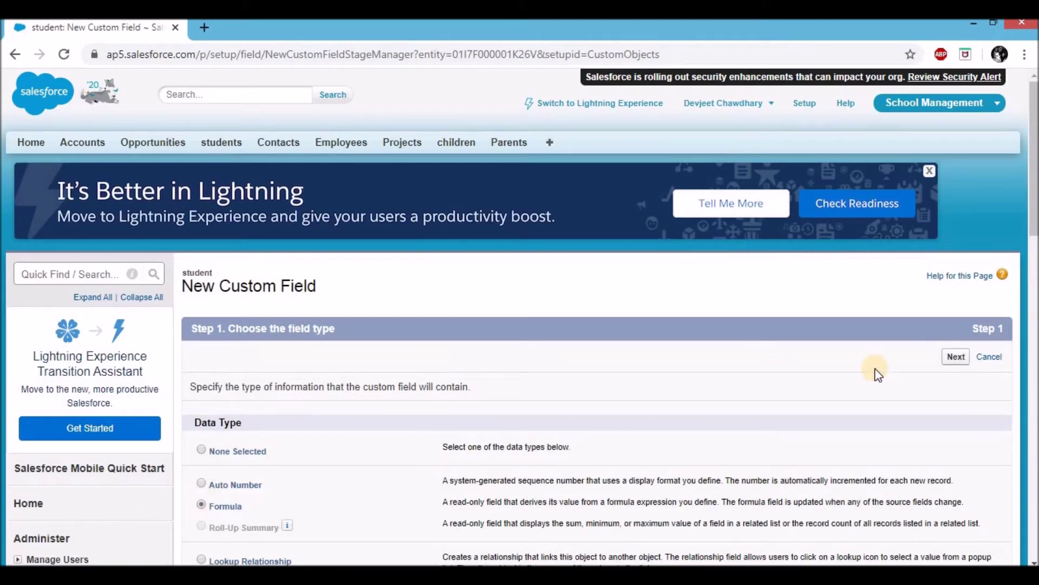
left_click(956, 356)
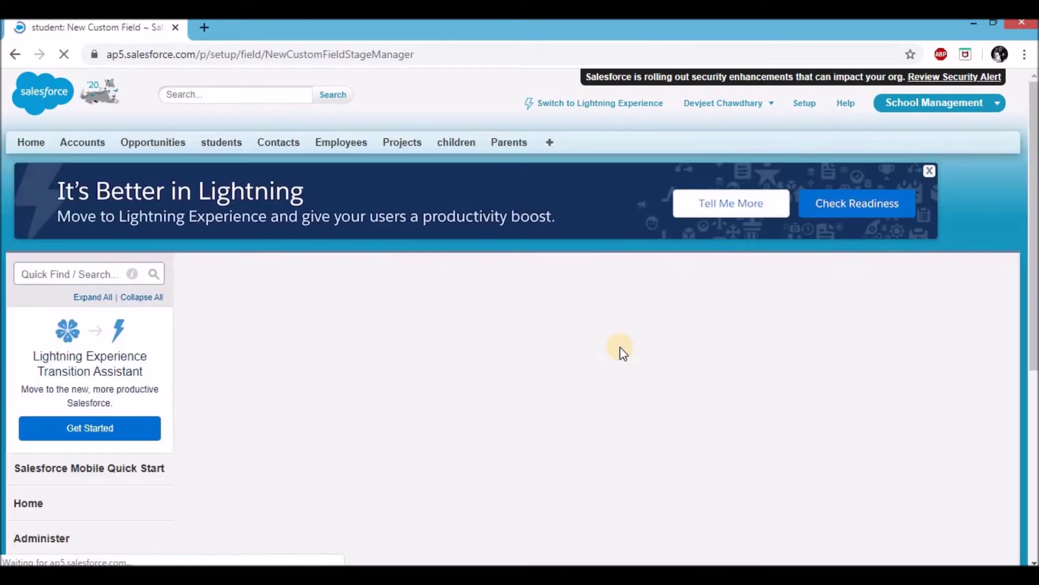
Label the formula field "total perecent", set its return type to Percent with 2 decimal places, and proceed to the formula
left_click(381, 387)
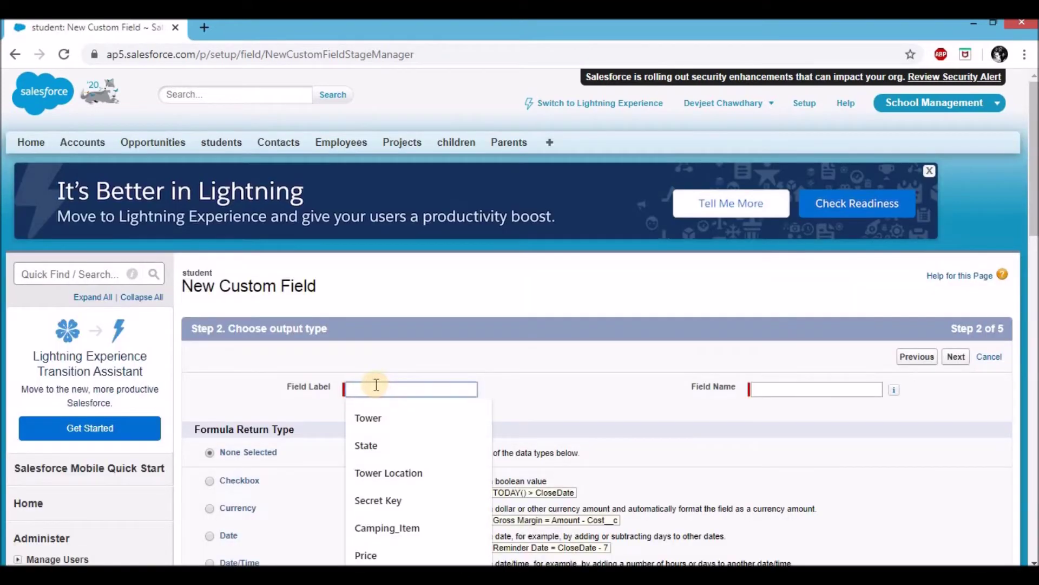
type("total perecent")
left_click(472, 355)
scroll(406, 341, "down", 4)
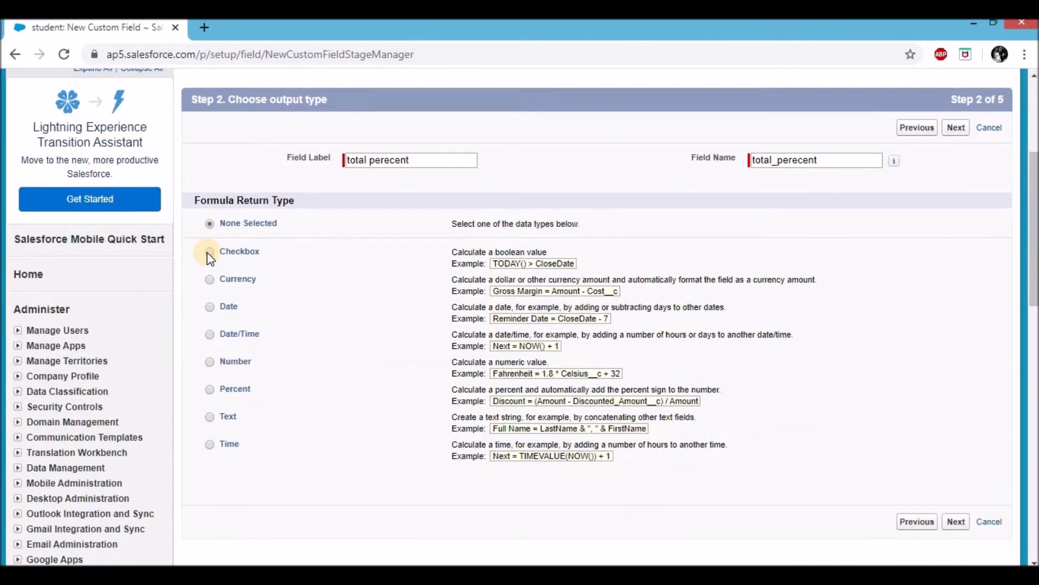
left_click(209, 390)
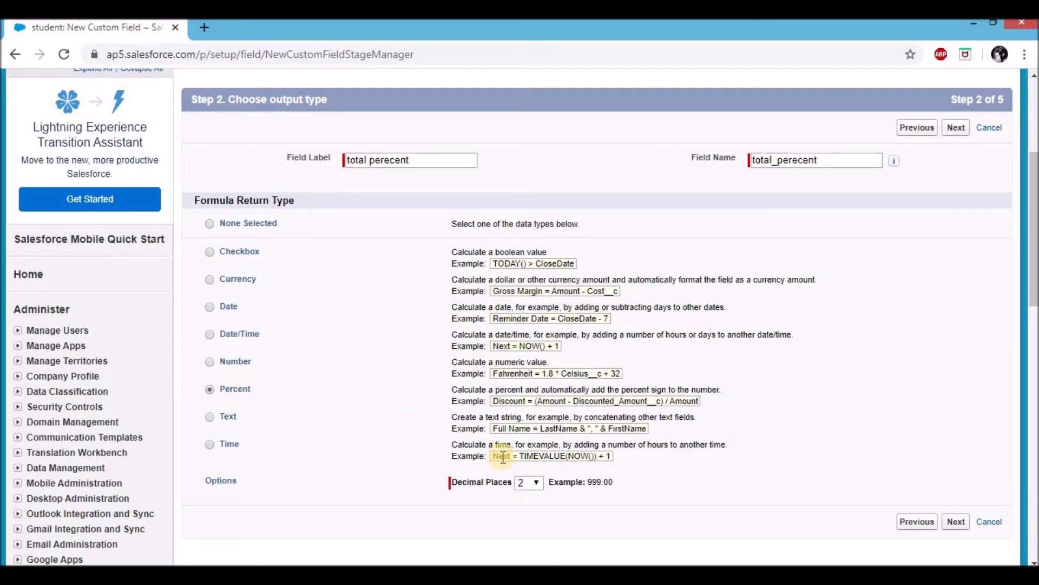
scroll(563, 482, "down", 1)
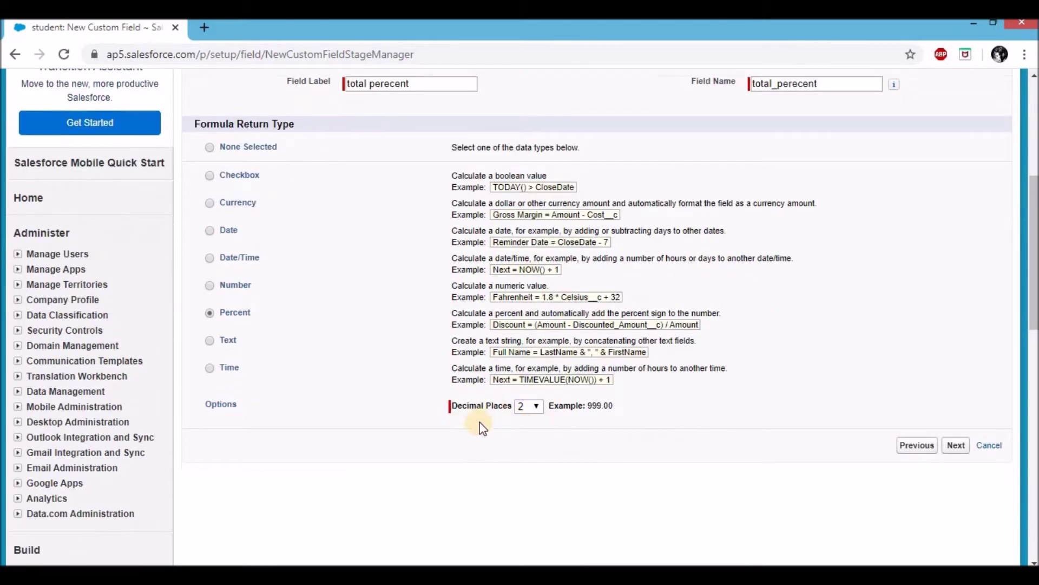
left_click(956, 446)
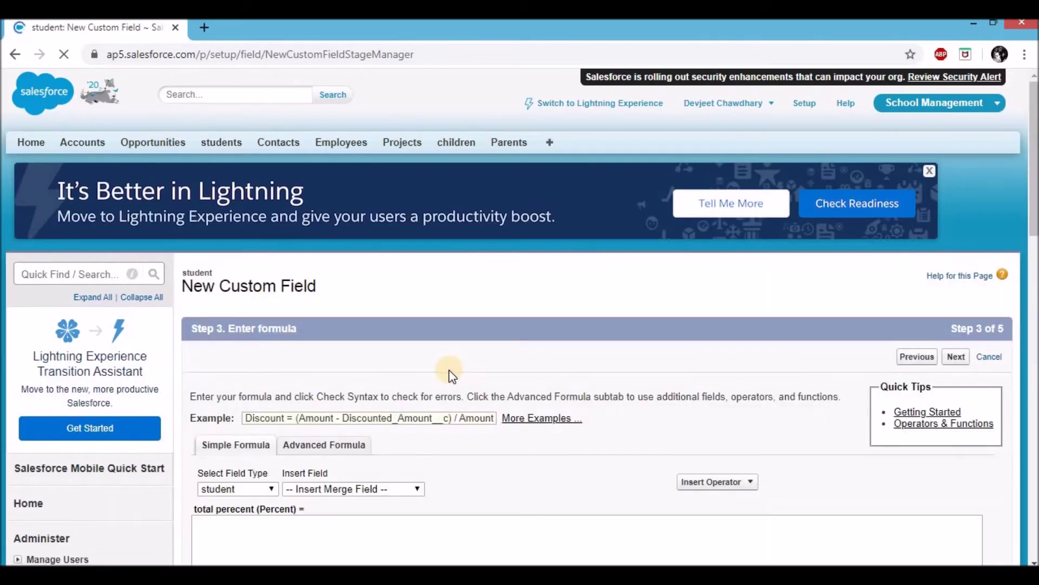
Insert the student's Marks total field into the formula using the Advanced Formula editor
scroll(452, 373, "down", 1)
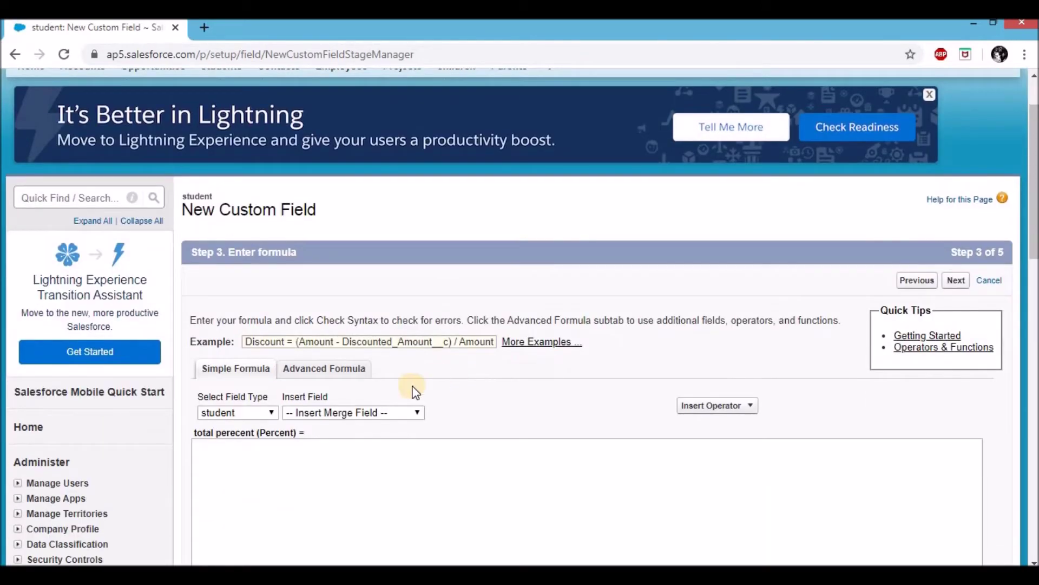
left_click(333, 372)
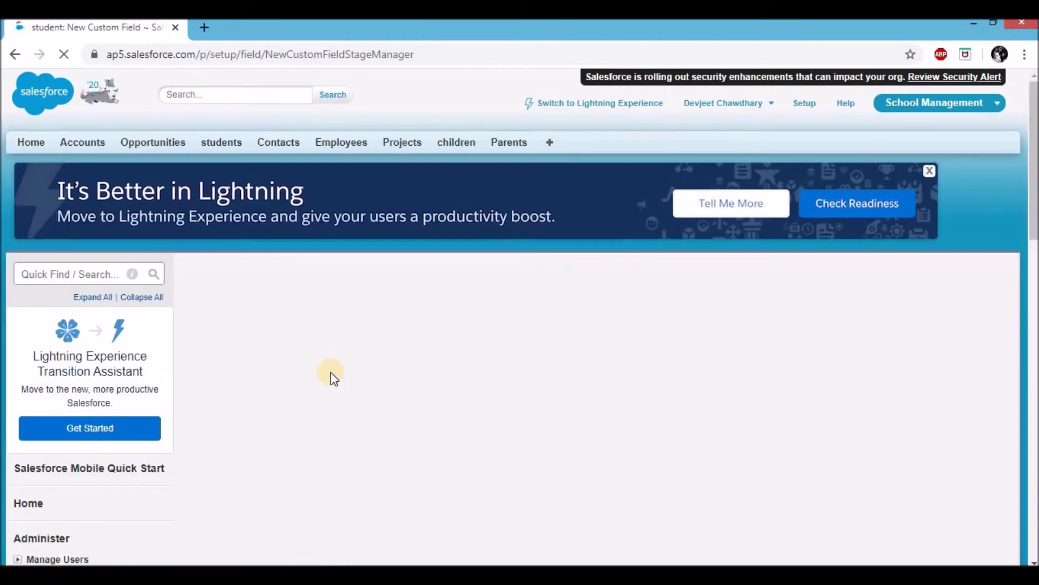
scroll(333, 378, "down", 2)
left_click(336, 376)
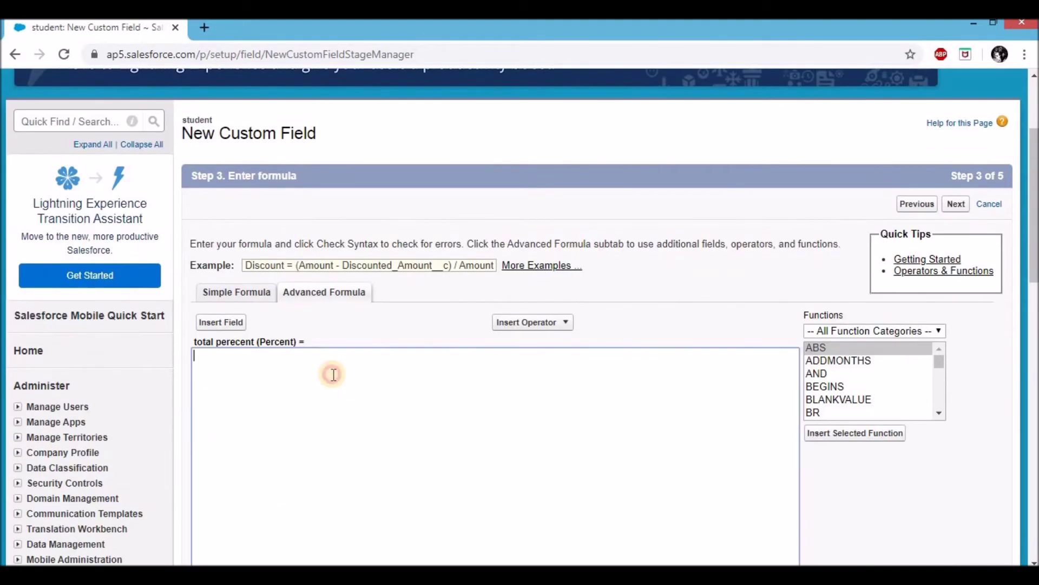
left_click(237, 330)
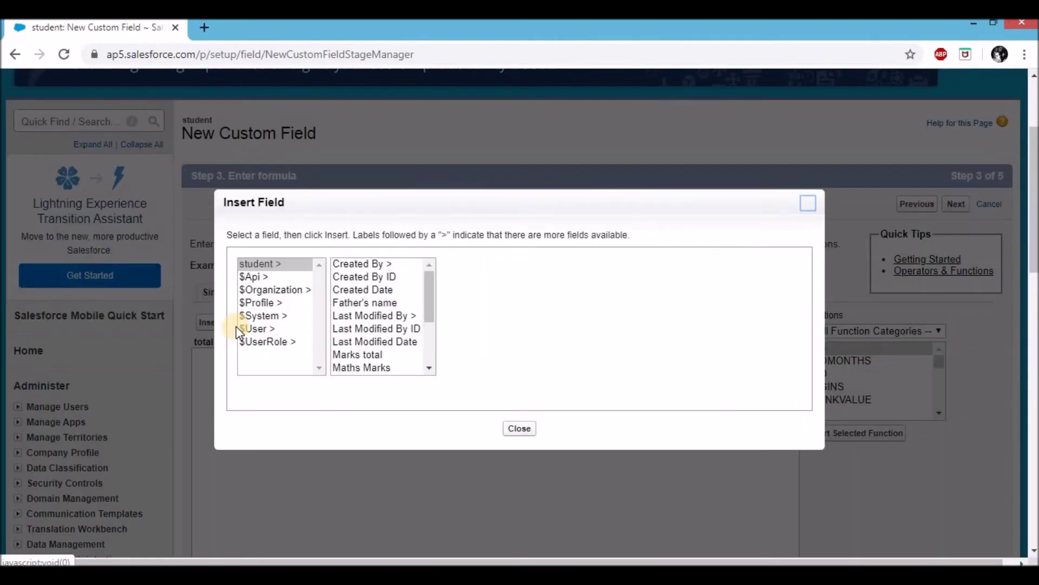
scroll(375, 295, "down", 2)
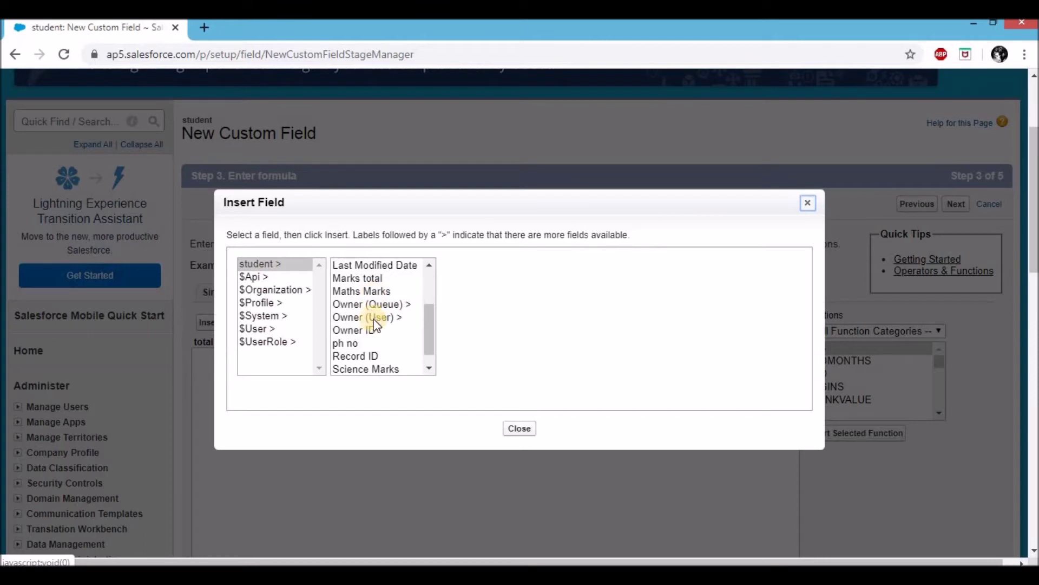
scroll(374, 323, "down", 1)
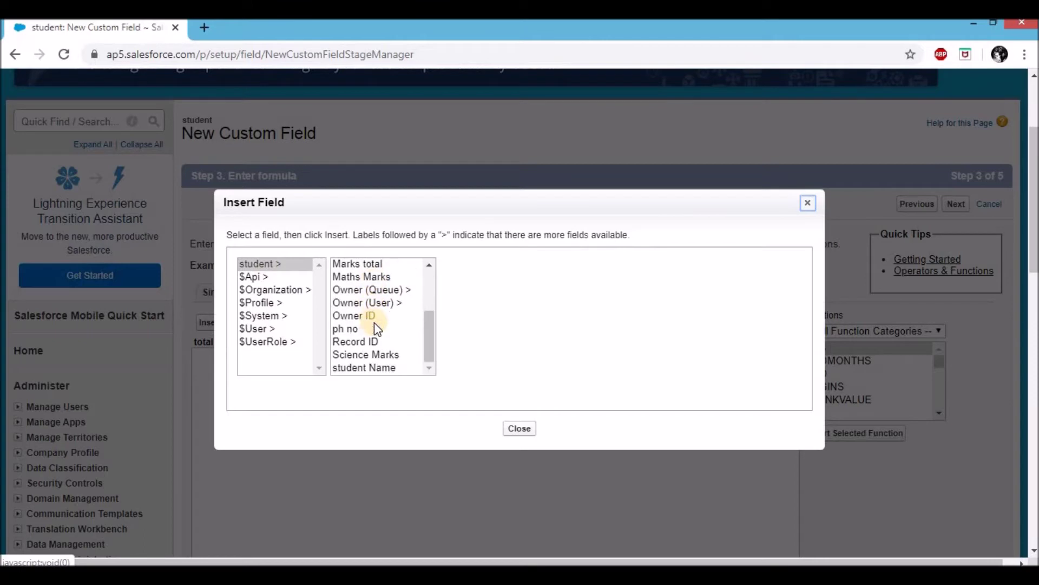
left_click(372, 263)
left_click(496, 345)
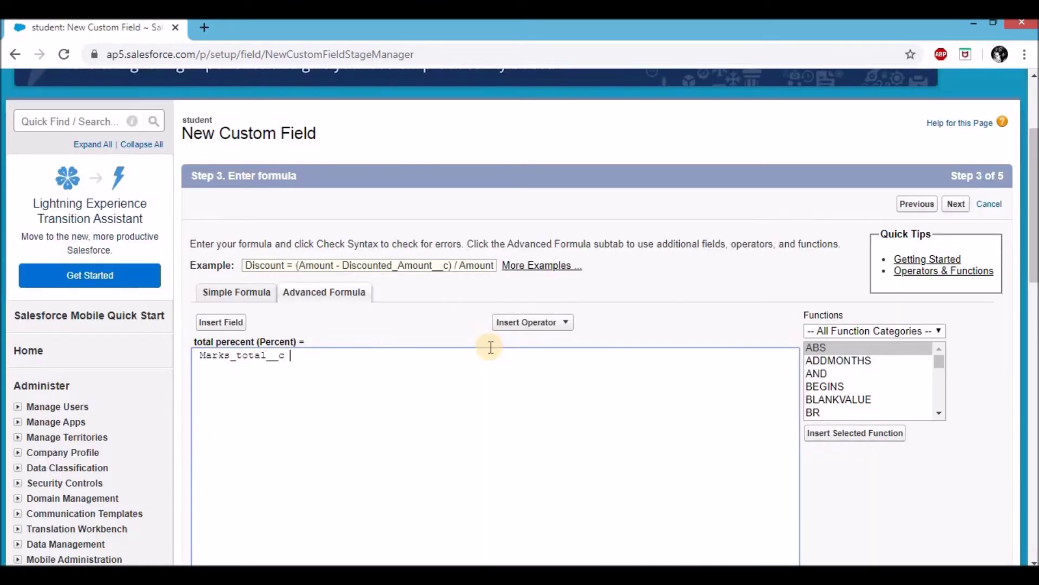
Complete the formula as Marks_total__c / 200 and proceed to field-level security
left_click(528, 323)
left_click(520, 388)
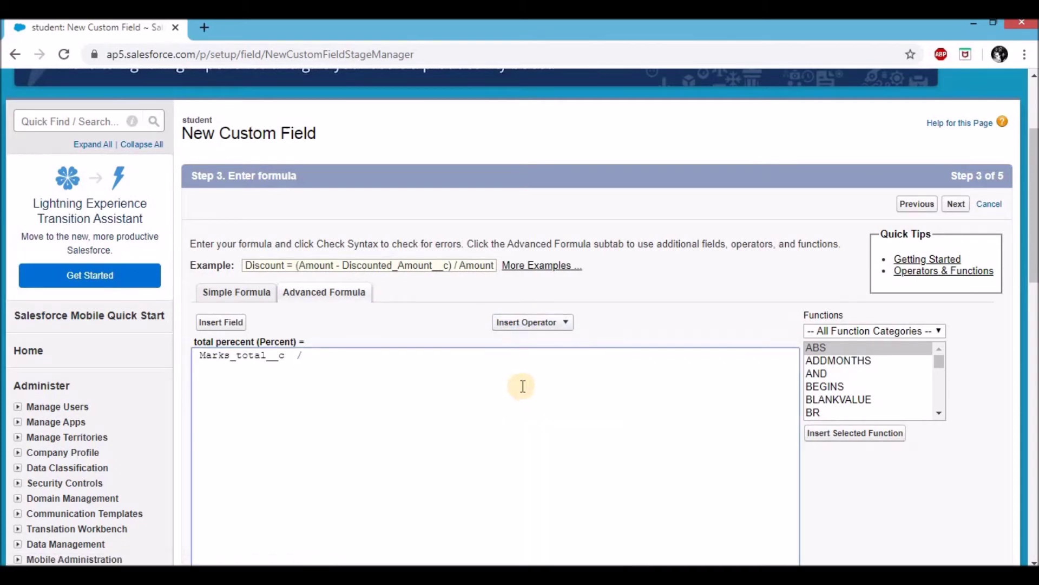
type("200")
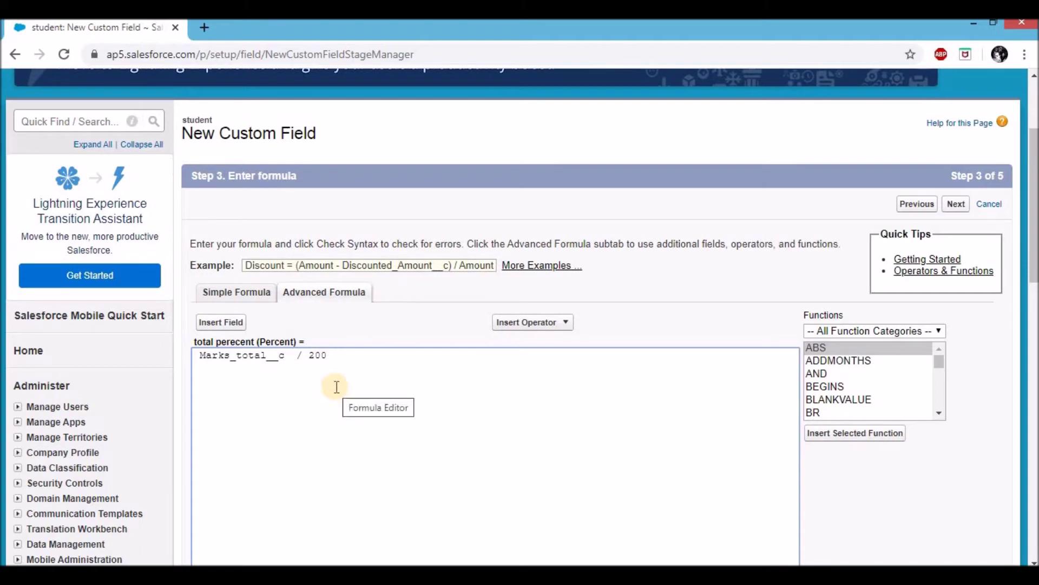
type("* 100")
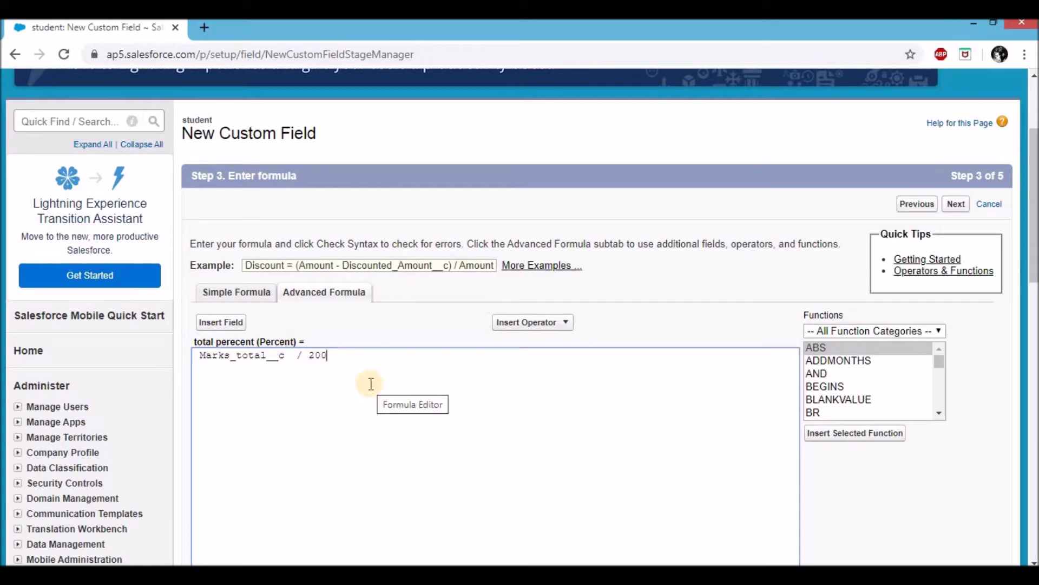
left_click(953, 205)
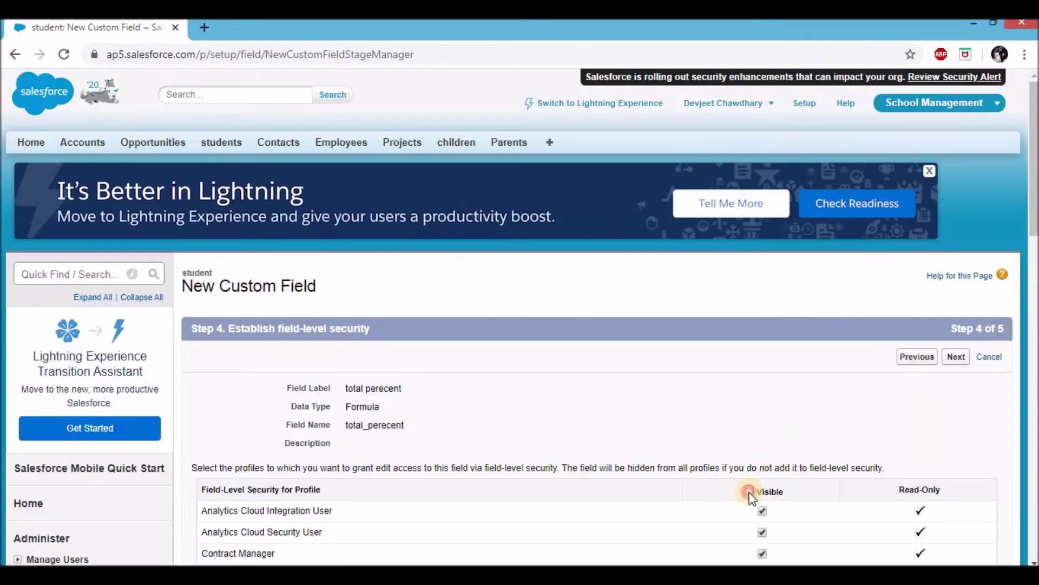
Make the total perecent field visible to all profiles, save it, and find it among the student object's custom fields
left_click(957, 357)
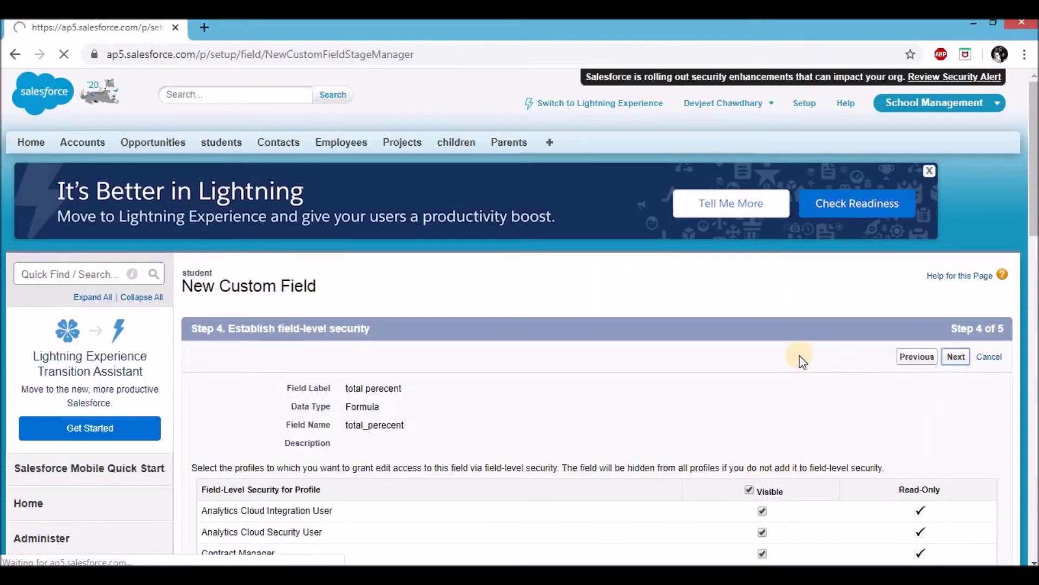
left_click(957, 359)
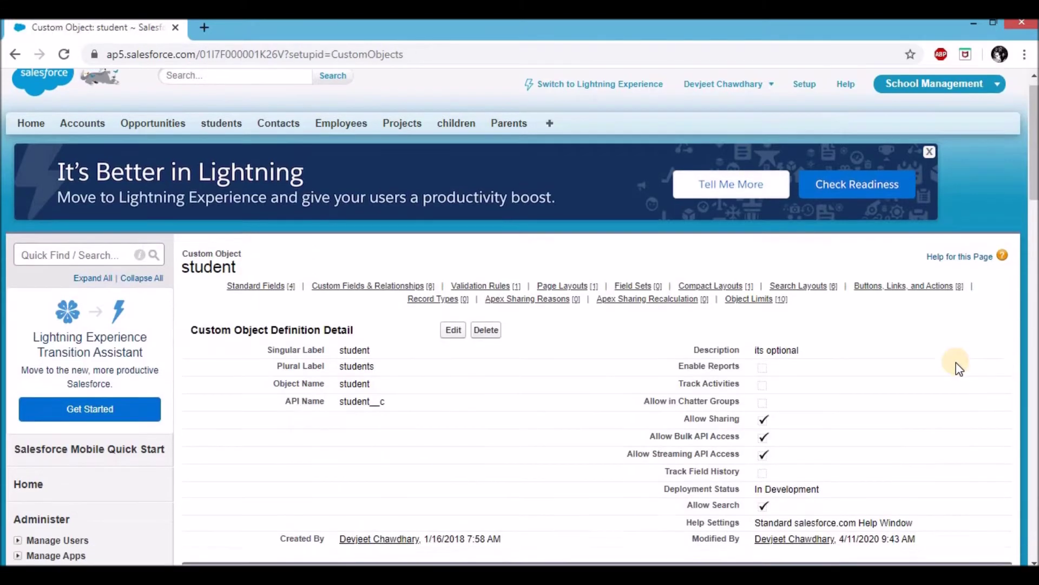
scroll(568, 395, "down", 6)
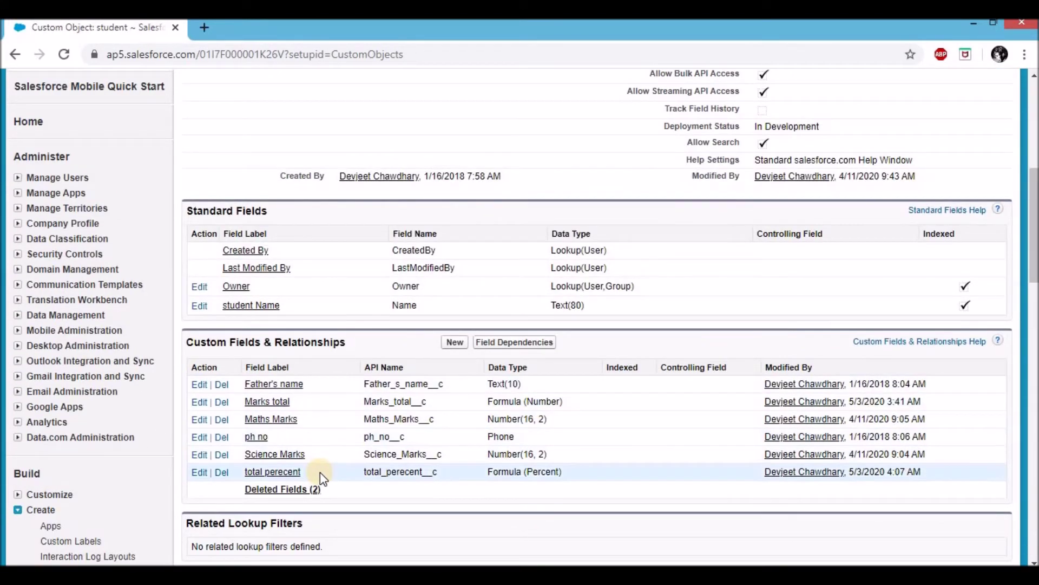
Open the second recently viewed student's record to check the total percentage
scroll(320, 472, "up", 2)
scroll(313, 457, "up", 6)
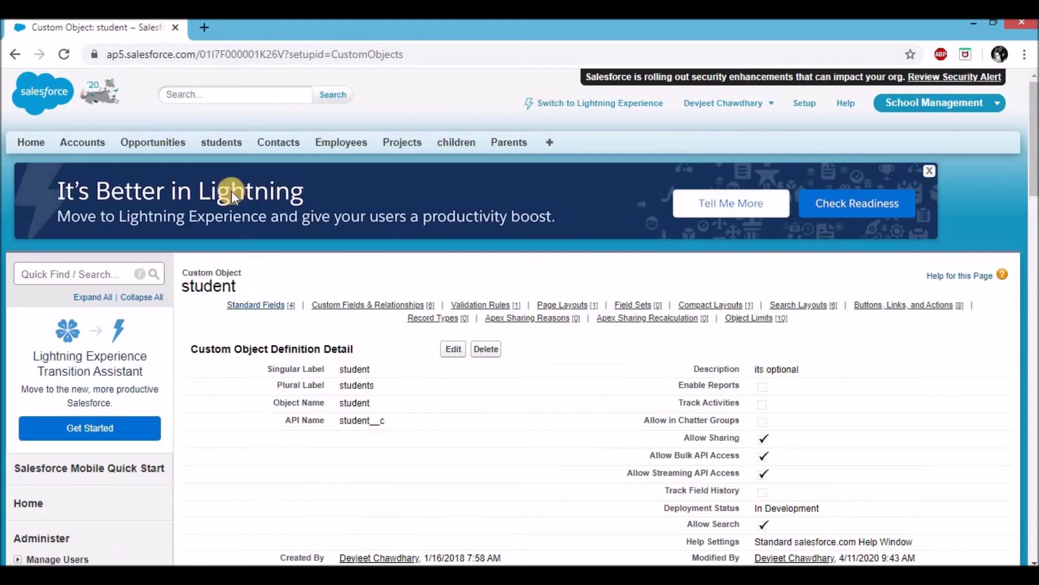
left_click(225, 146)
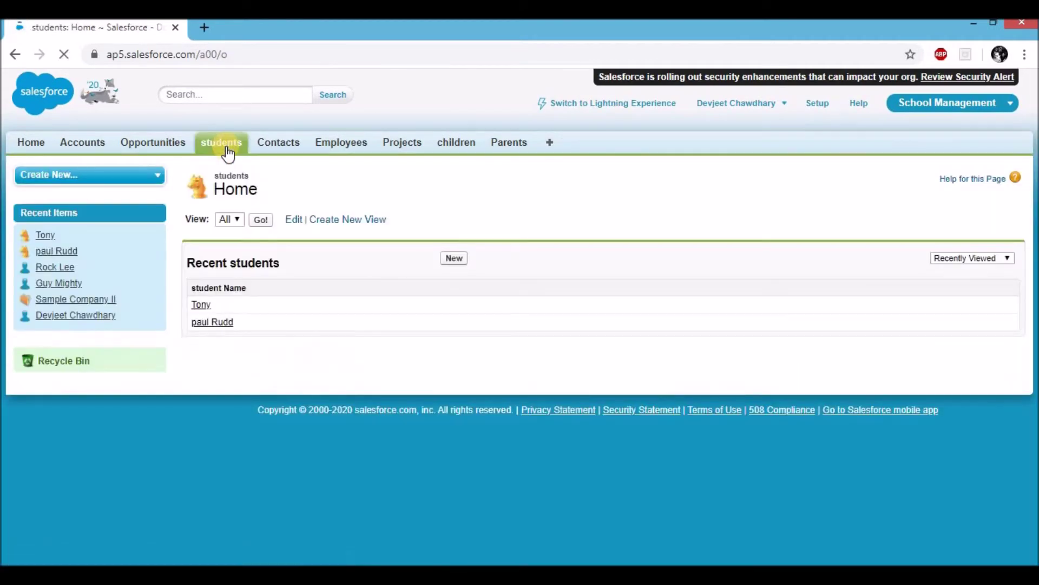
left_click(206, 325)
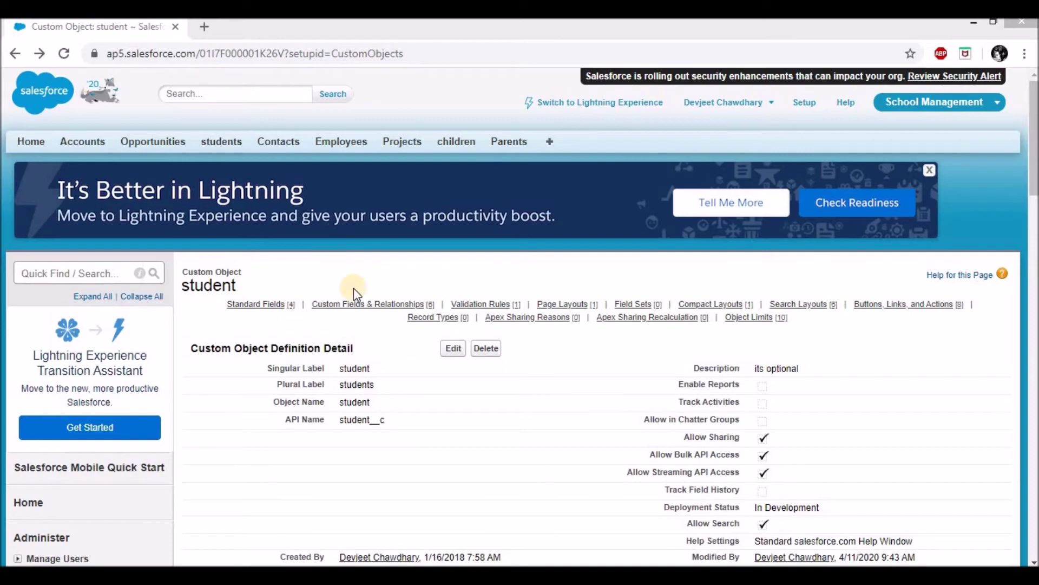
Start a new custom field of type Formula on the student object and proceed to its output type
scroll(358, 238, "down", 7)
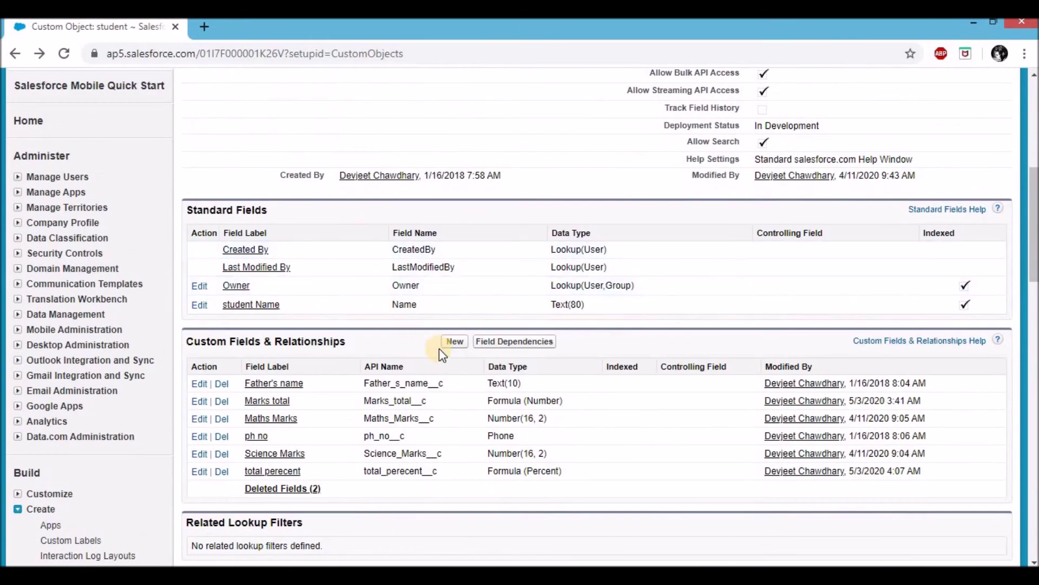
left_click(450, 346)
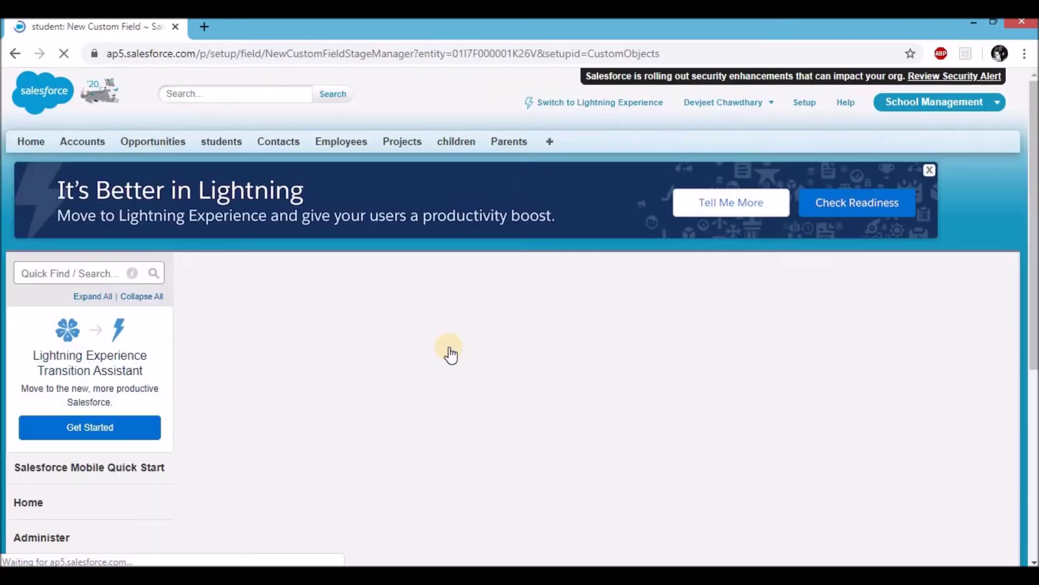
left_click(200, 503)
left_click(956, 356)
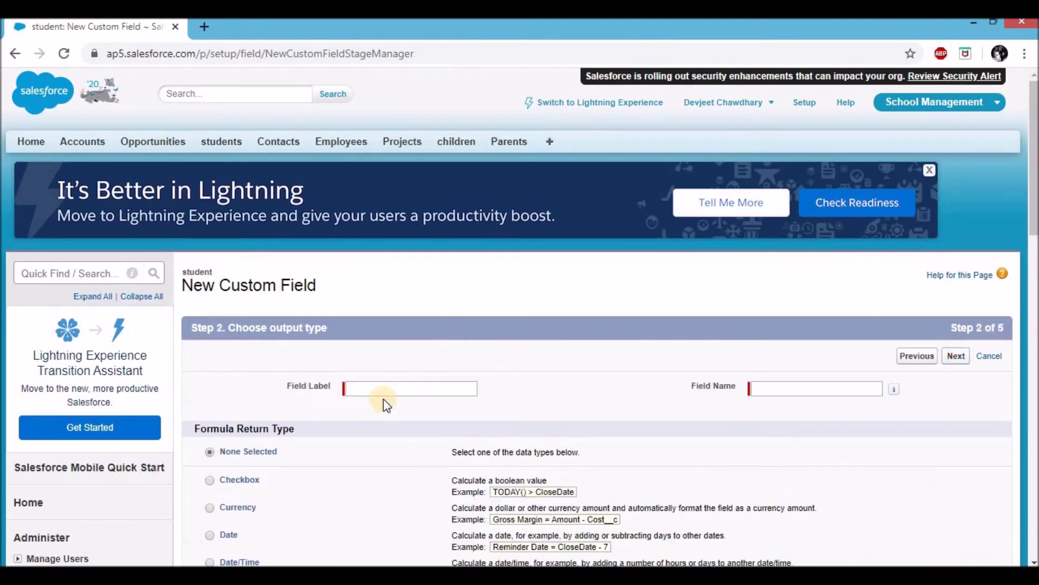
Label the formula field "Result", set its return type to Text, and proceed to the formula
left_click(412, 388)
type("Result")
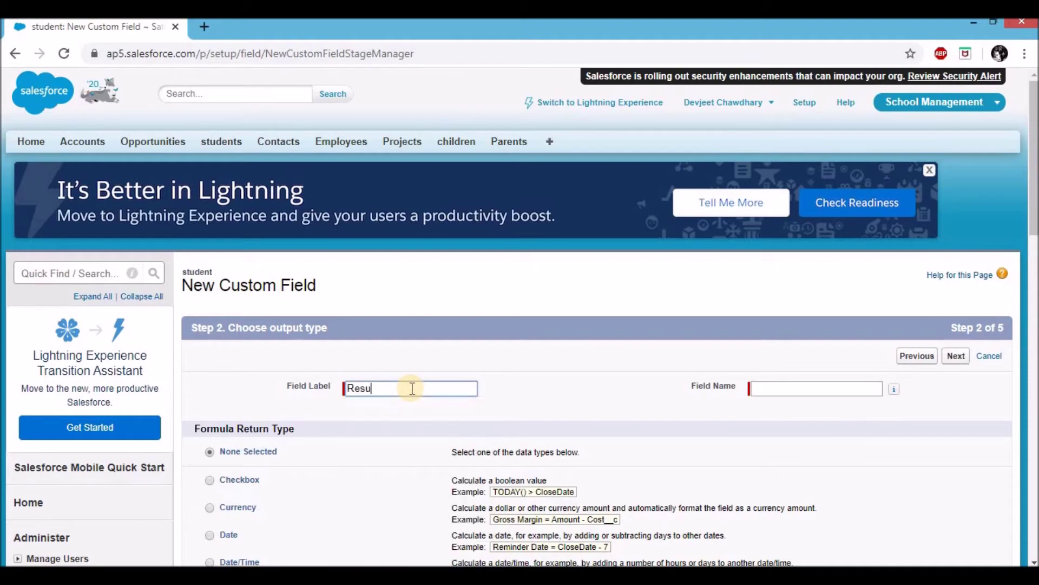
left_click(499, 363)
scroll(499, 363, "down", 4)
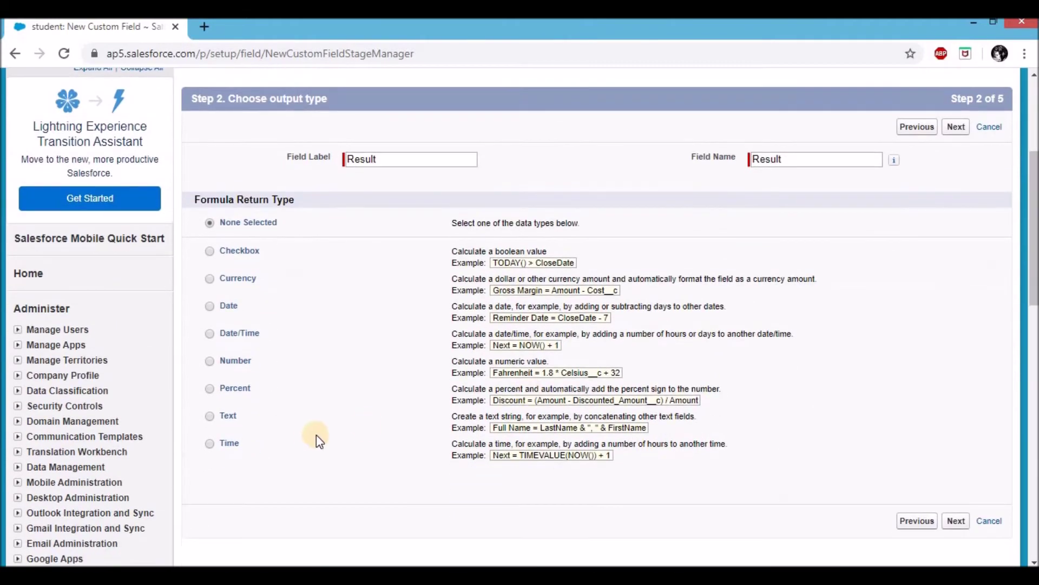
left_click(210, 415)
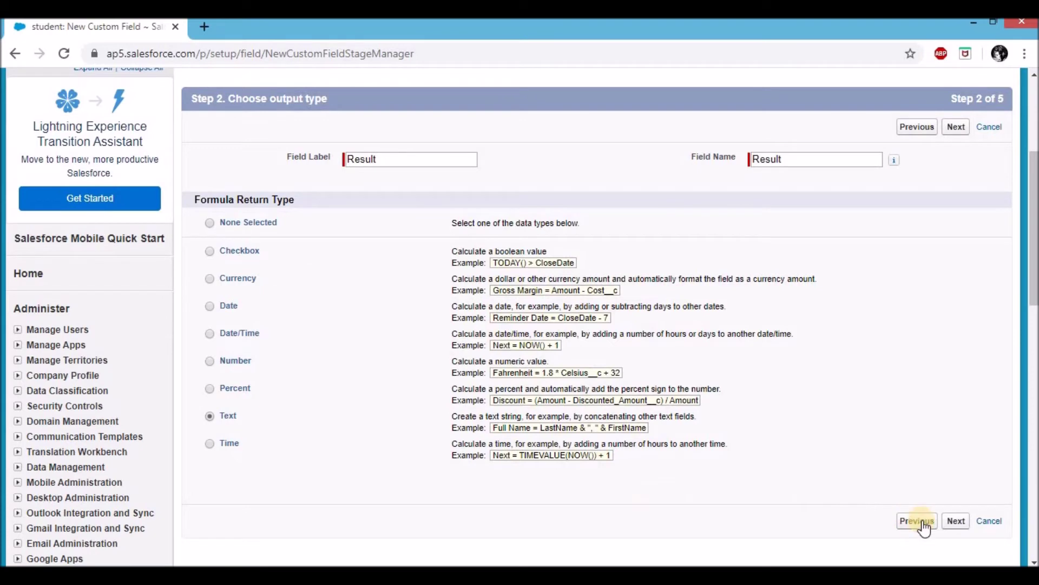
left_click(955, 520)
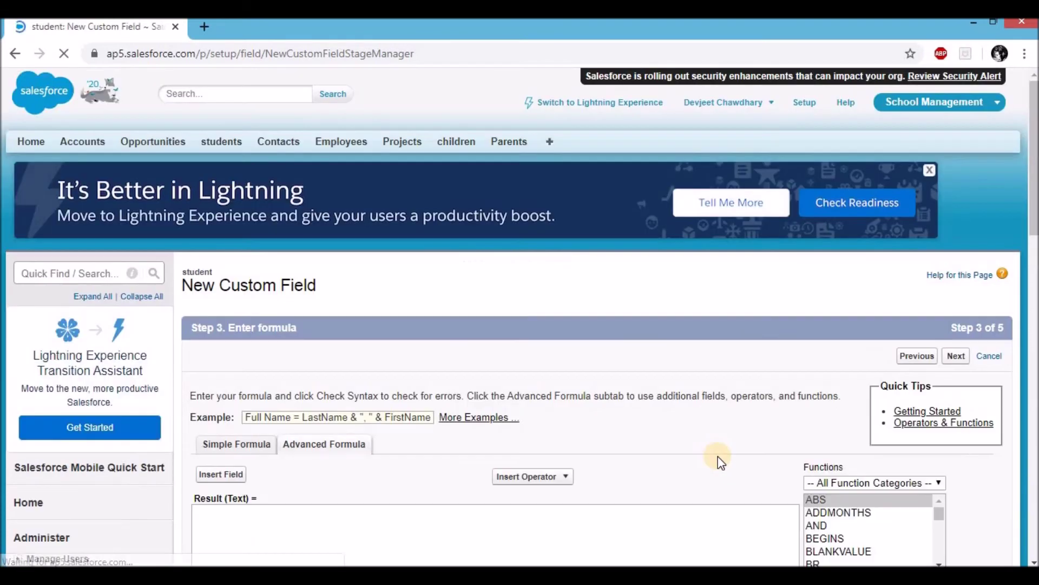
Insert the IF function into the empty Result formula
scroll(359, 445, "down", 1)
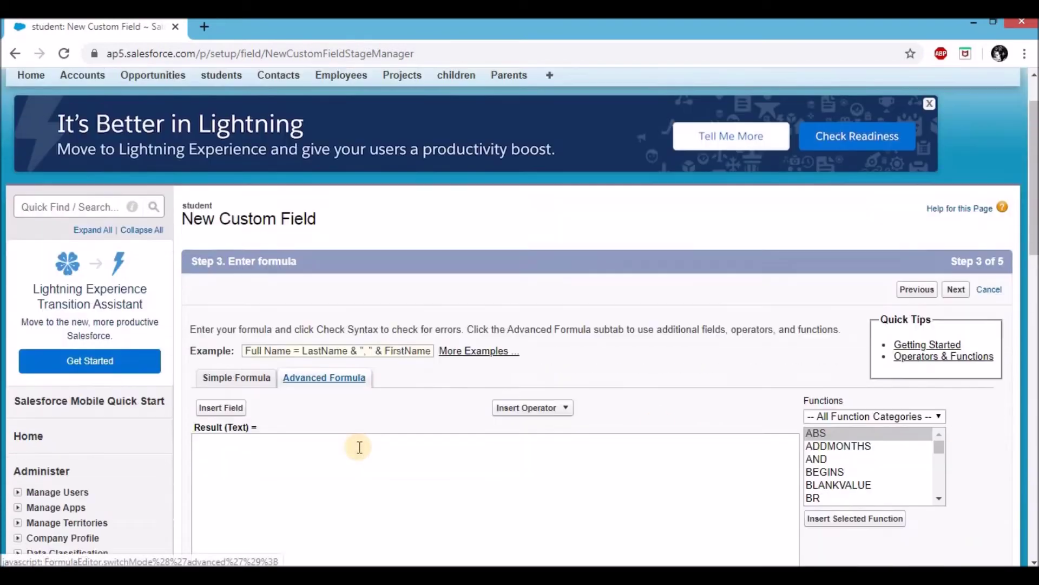
left_click(230, 466)
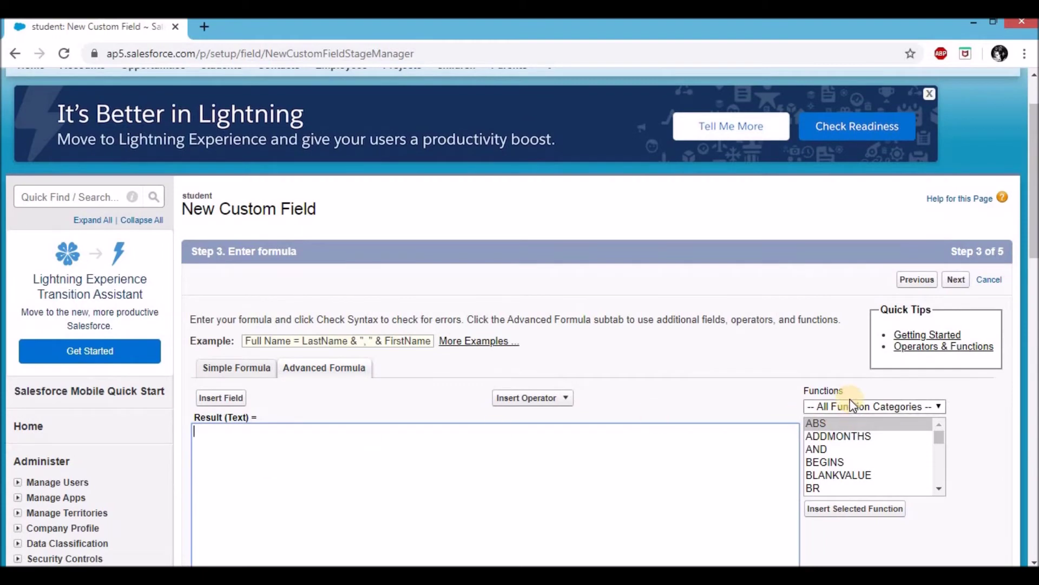
left_click(849, 448)
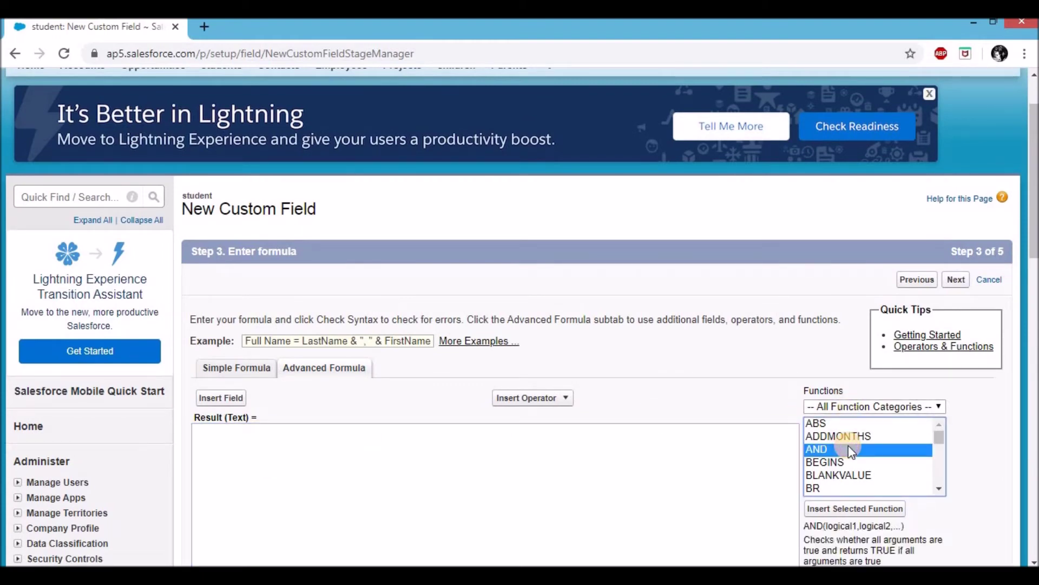
key("i")
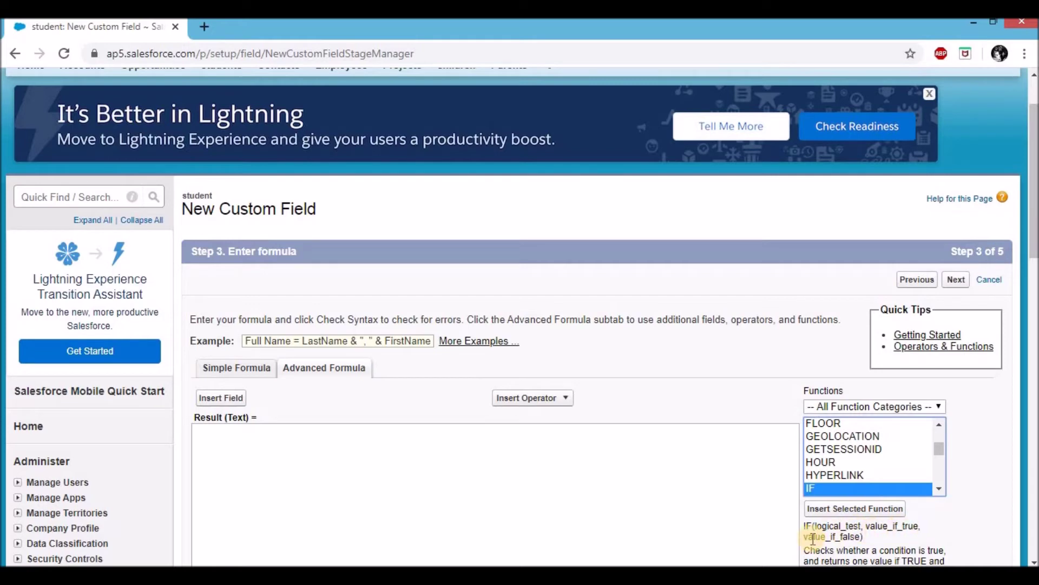
left_click(830, 509)
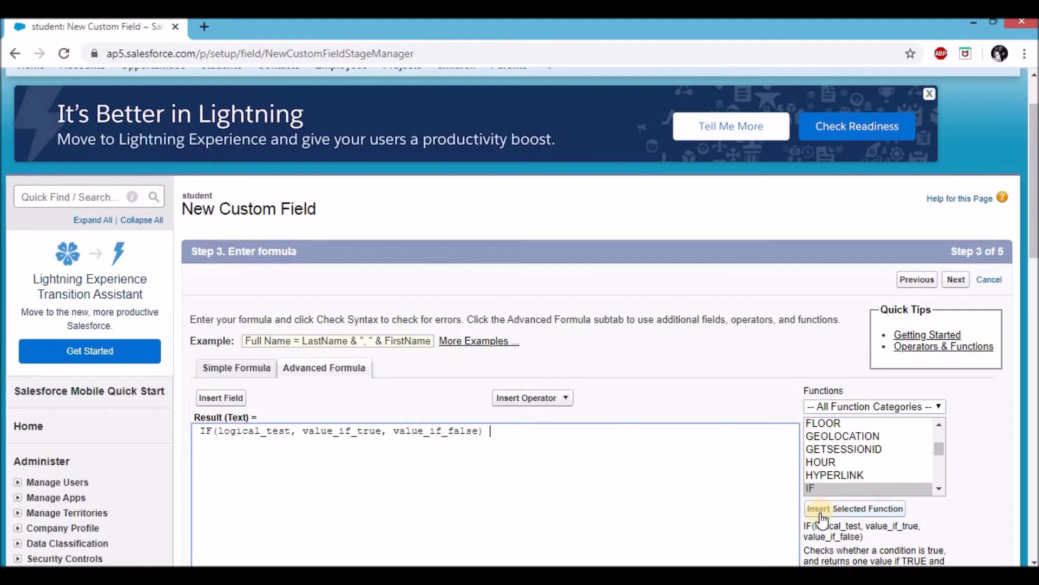
Replace the logical_test placeholder in the IF function with the student's total perecent field
double_click(251, 431)
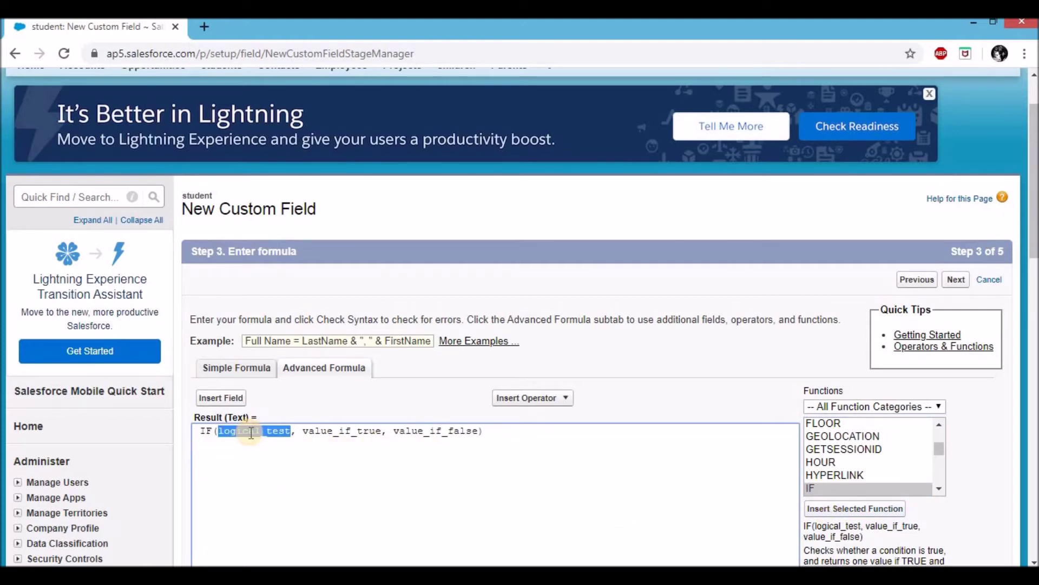
left_click(227, 398)
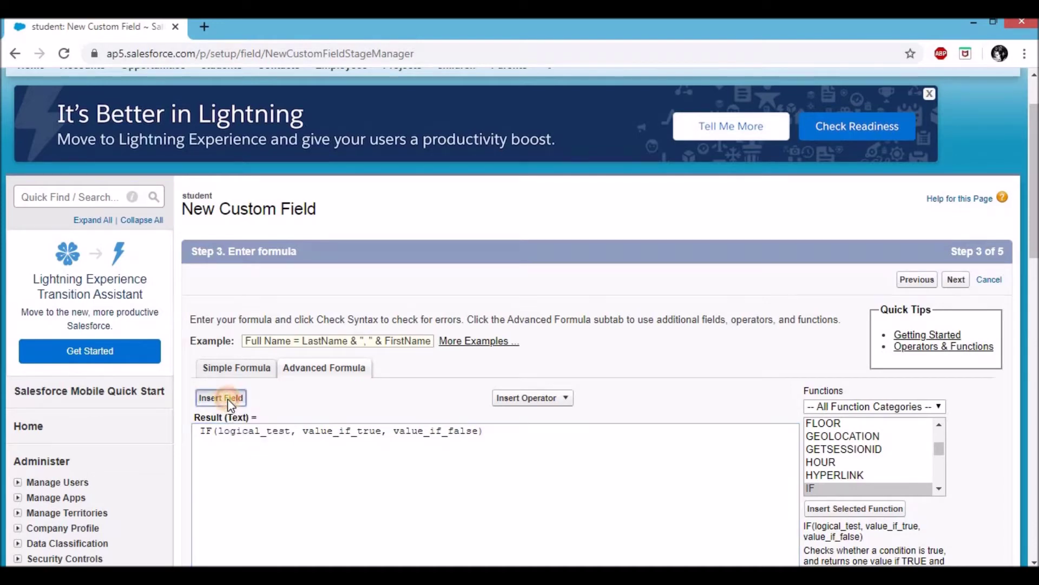
scroll(363, 322, "down", 3)
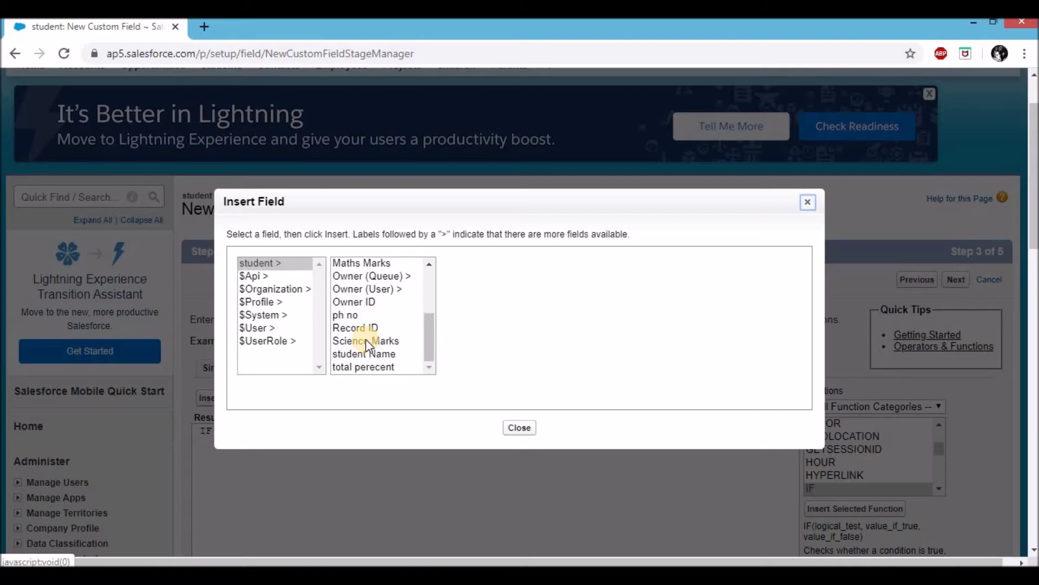
left_click(364, 366)
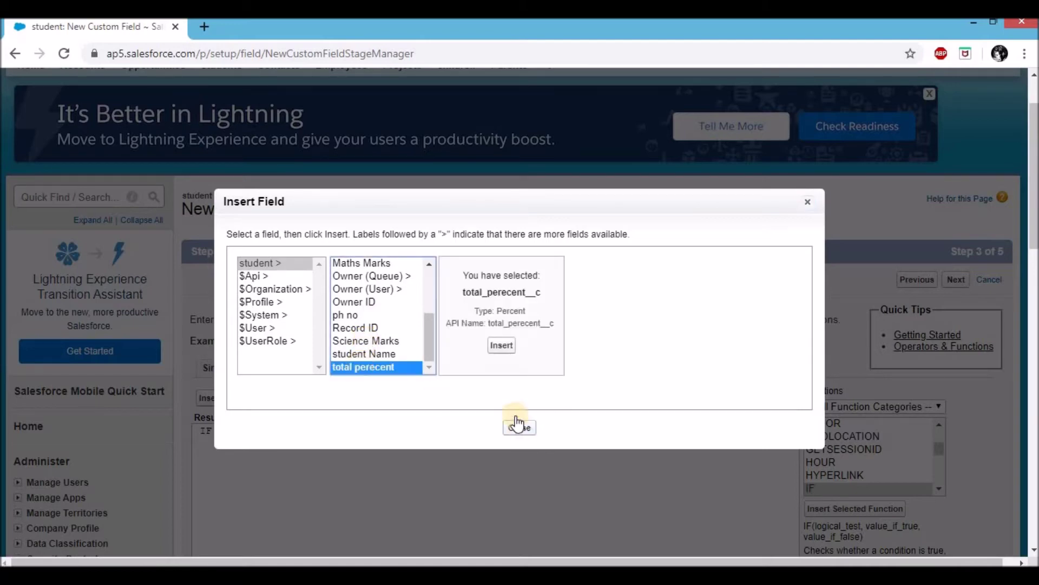
left_click(501, 344)
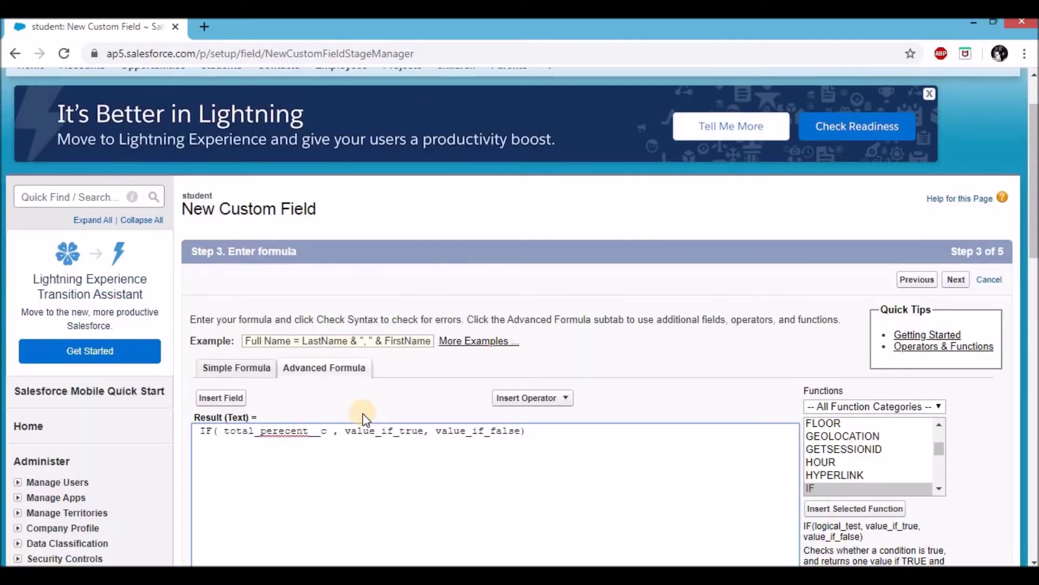
Complete the IF condition as total_perecent__c > 0.50
scroll(363, 411, "down", 1)
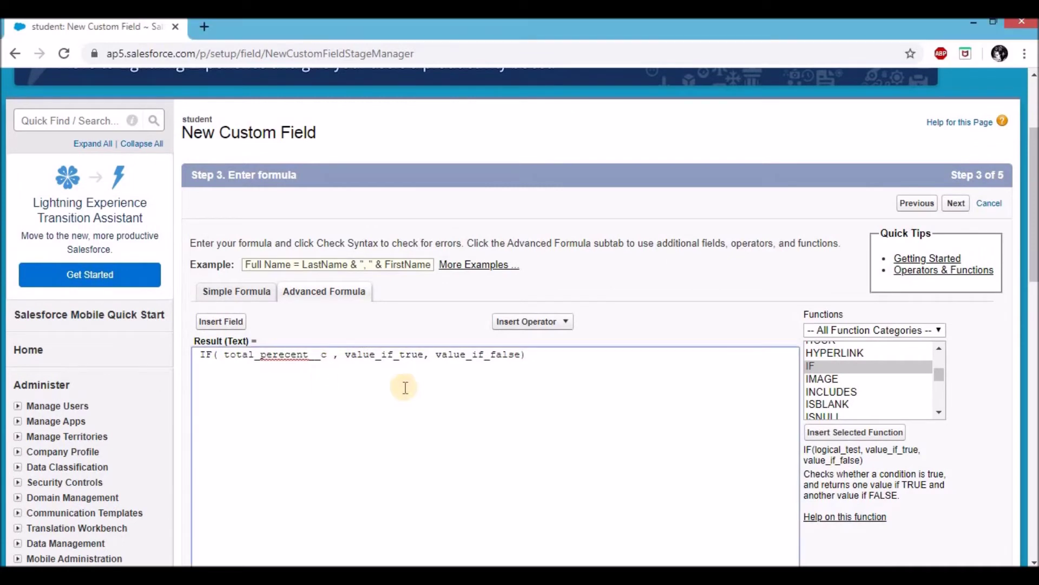
left_click(278, 354)
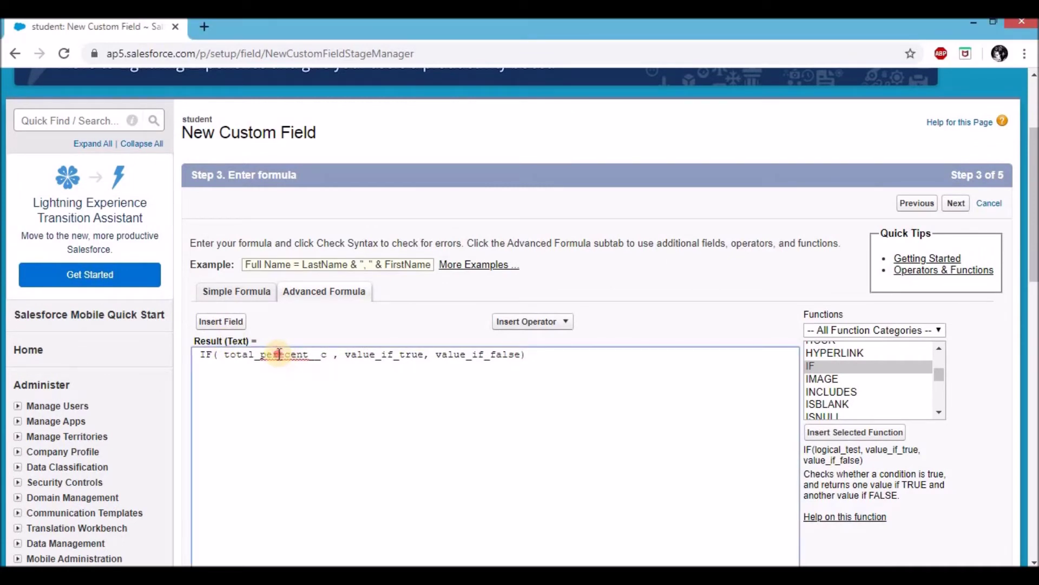
double_click(278, 354)
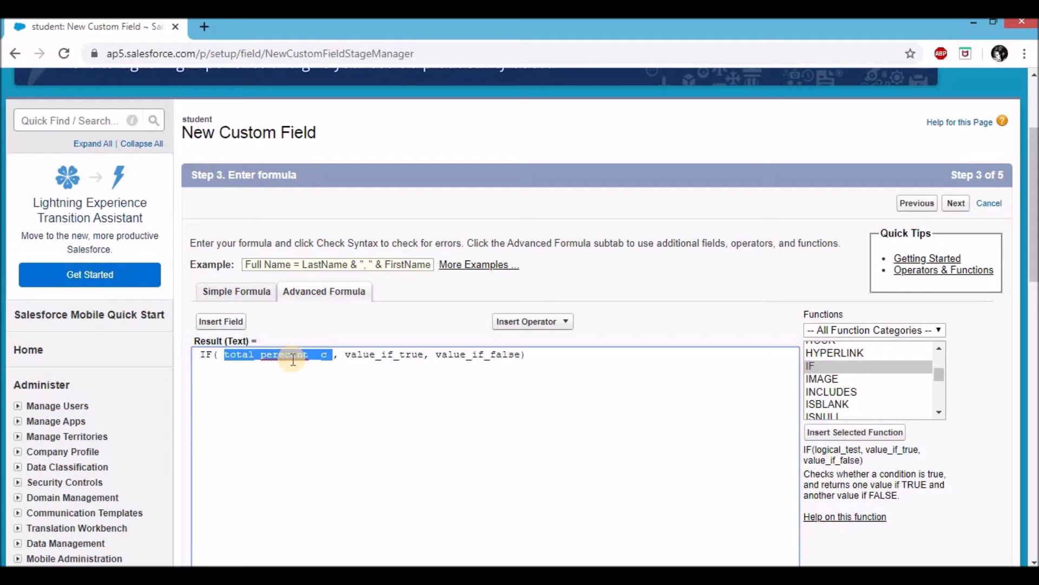
key("Right")
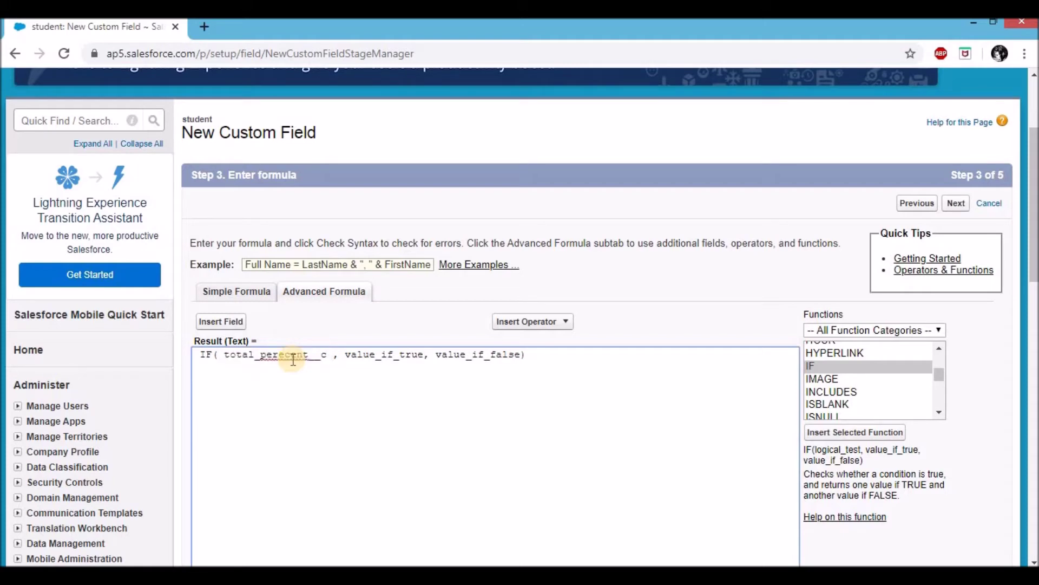
type(">")
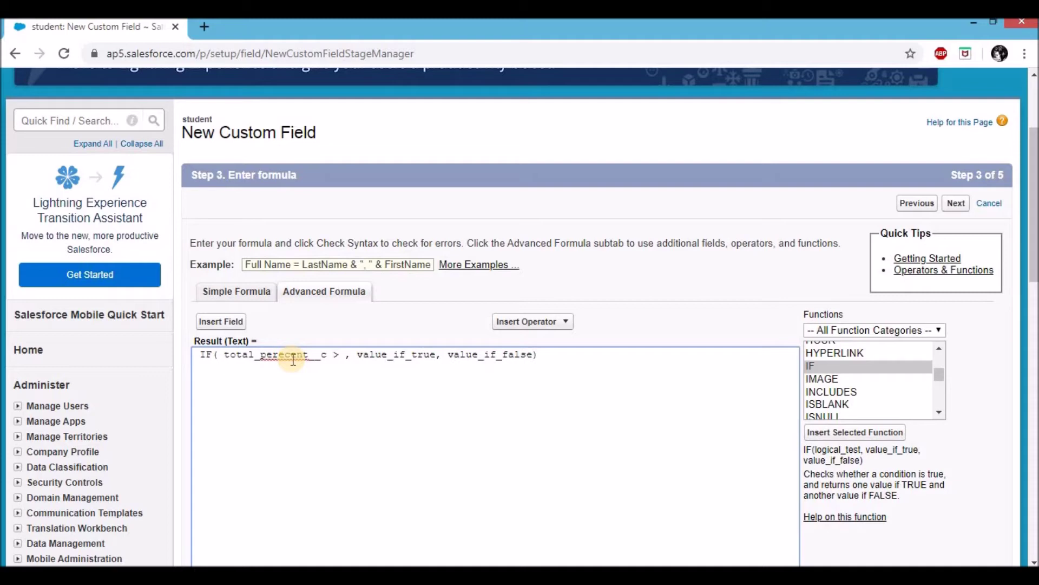
type(" 50")
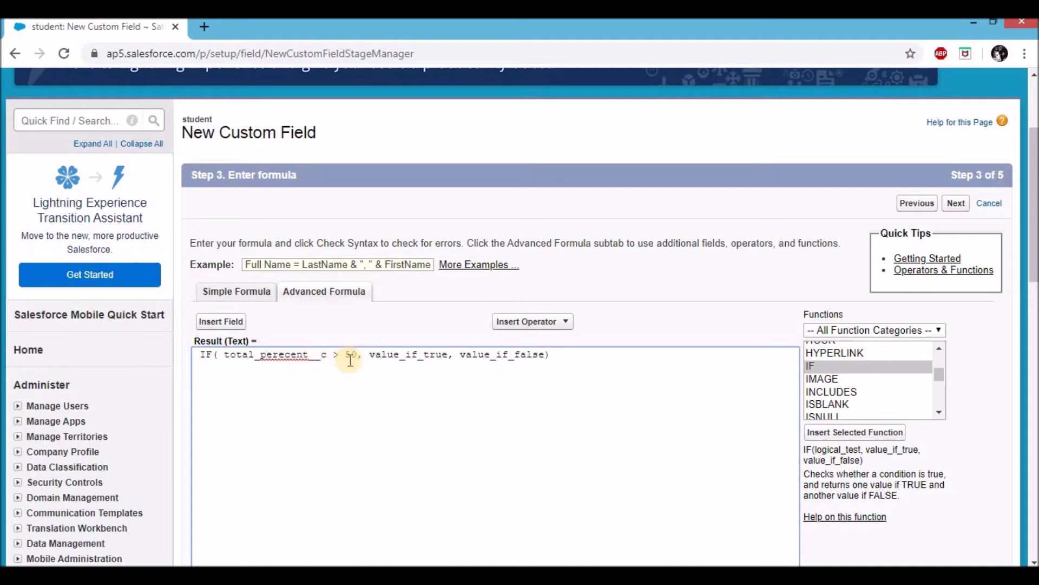
key("Left")
key("Left")
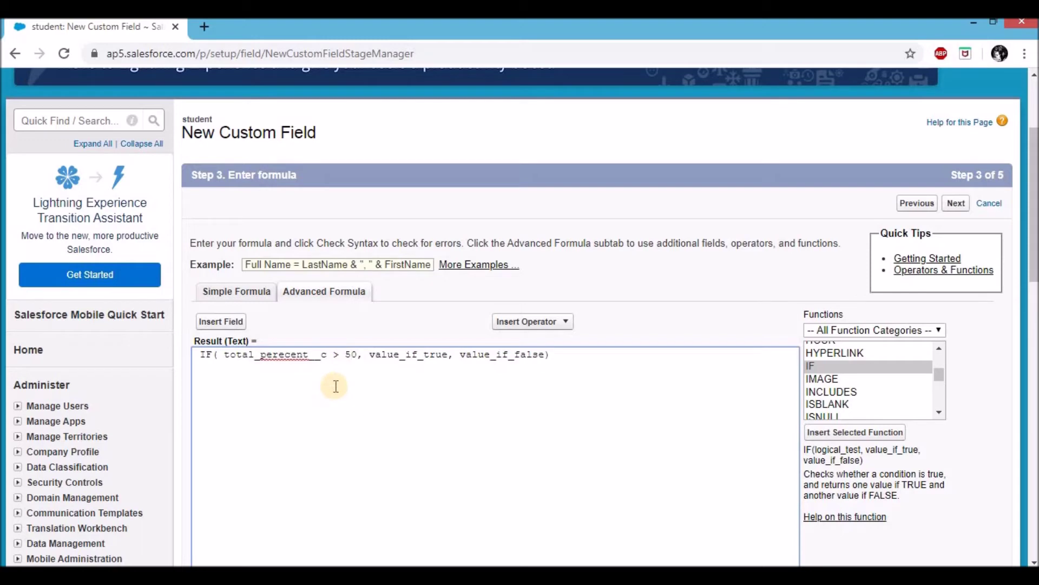
type("0.")
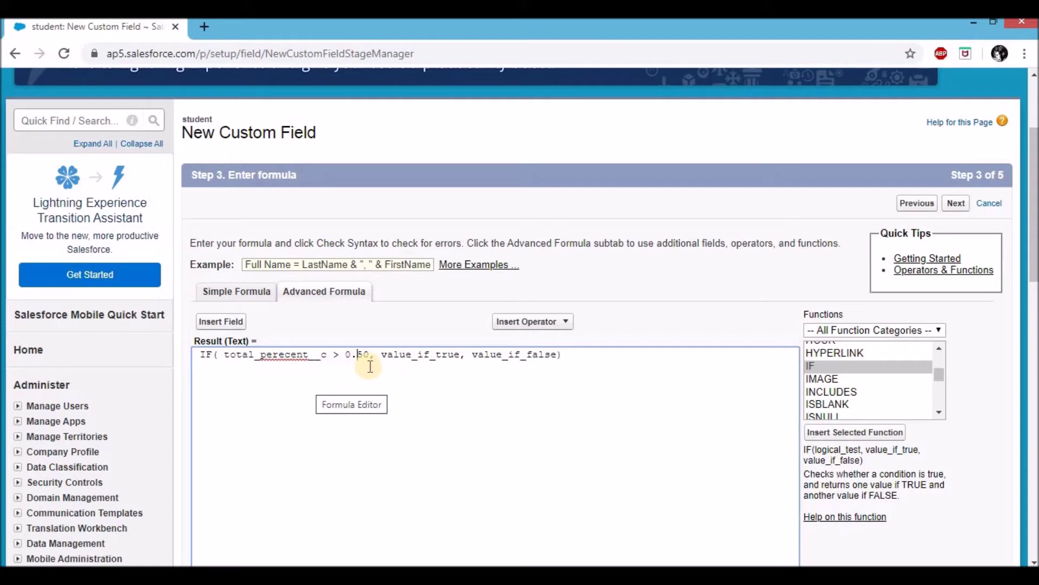
Set the IF function's true value to 'Passed' and its false value to 'Failed', and proceed to field-level security
double_click(429, 356)
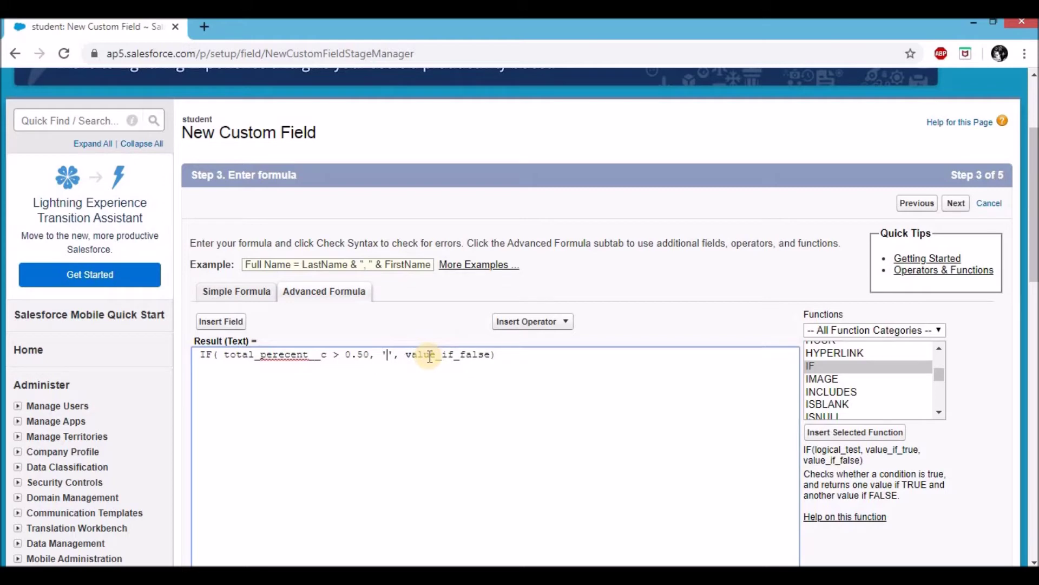
type("Passed")
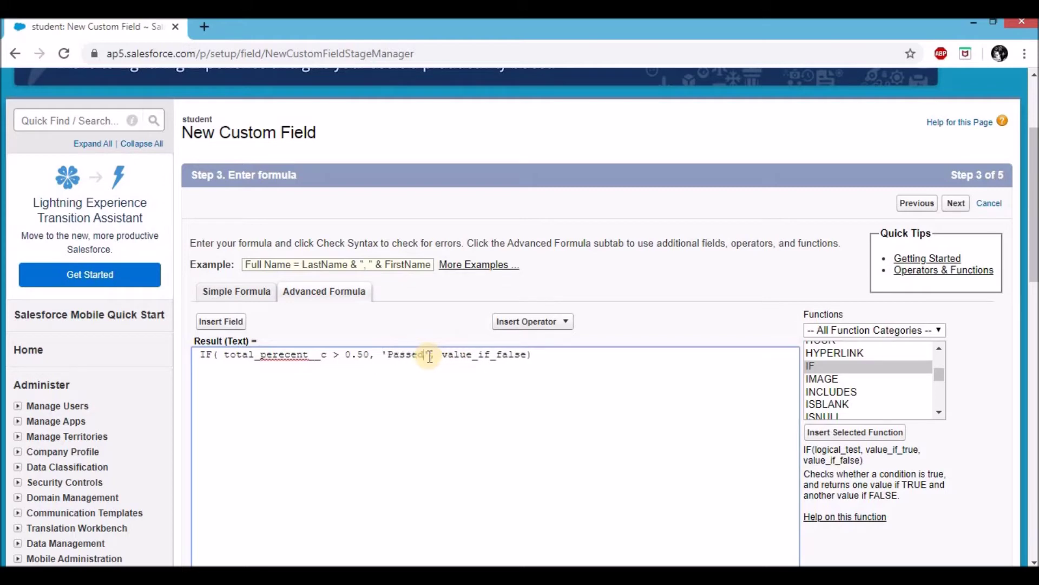
double_click(459, 352)
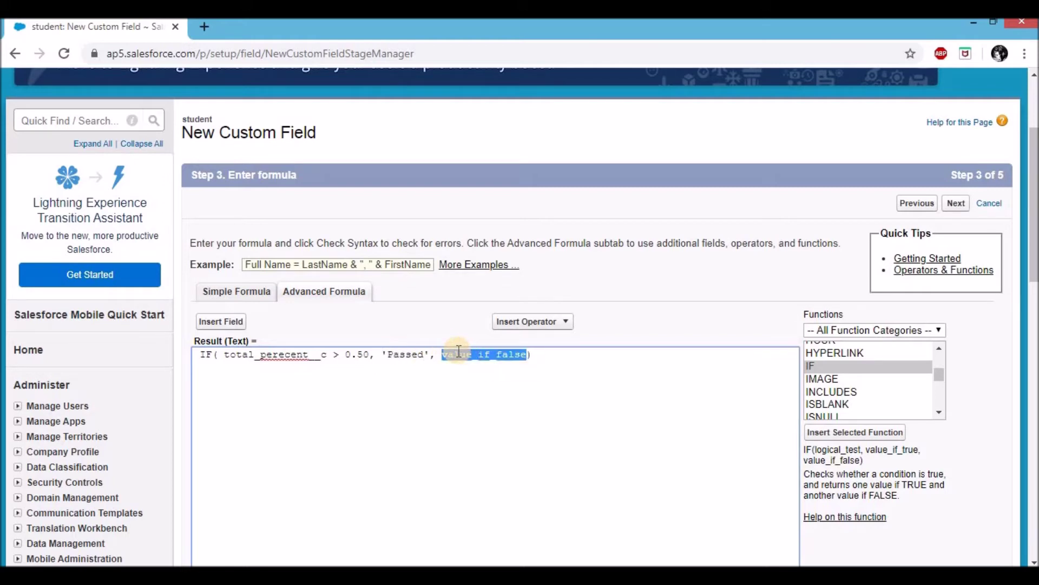
type("''")
key("Left")
type("Failed")
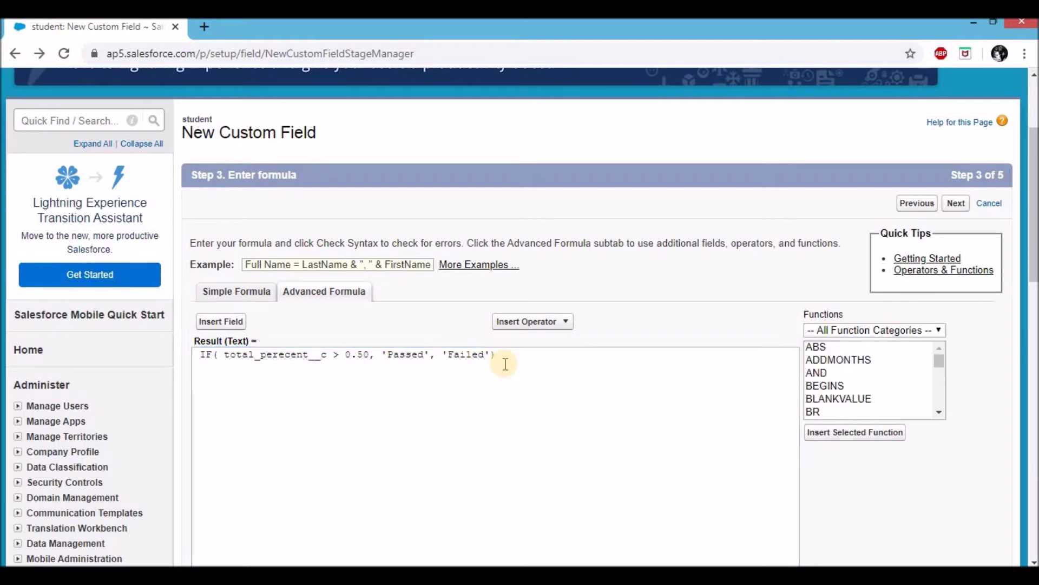
left_click(955, 204)
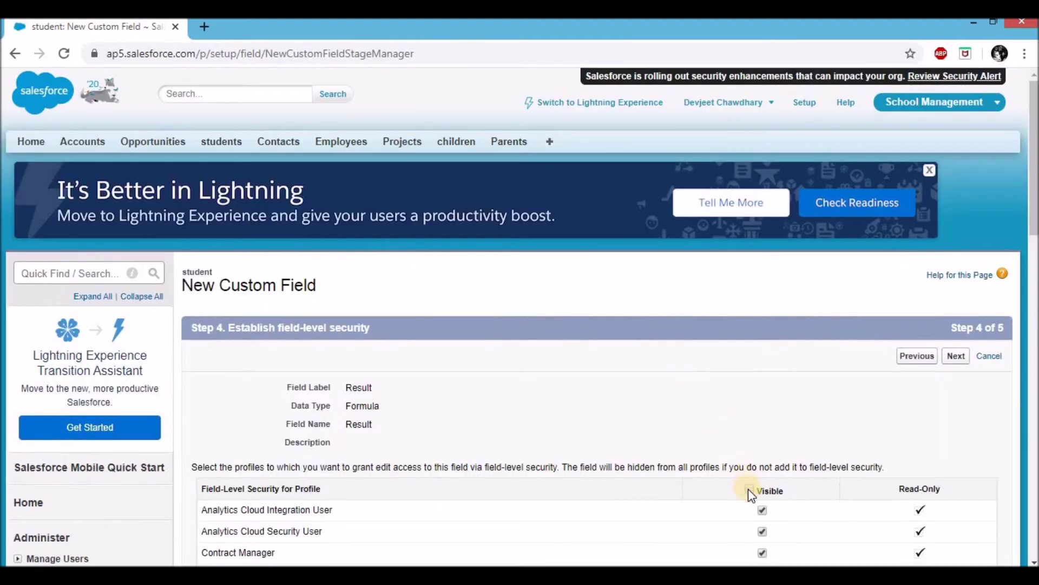
Make the Result field visible to all profiles, continue to the page layouts, and save the field
left_click(750, 491)
left_click(956, 355)
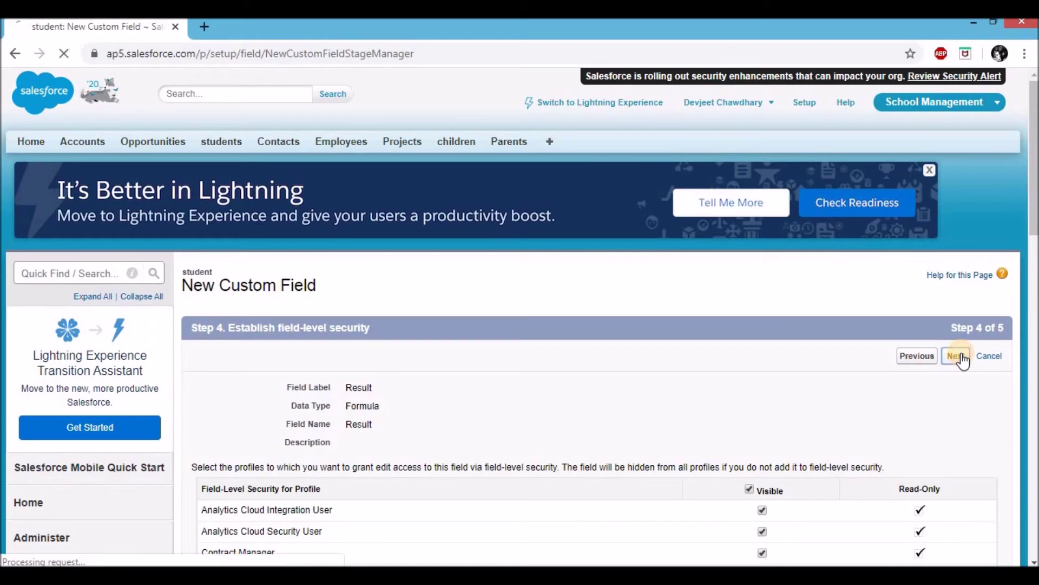
left_click(953, 356)
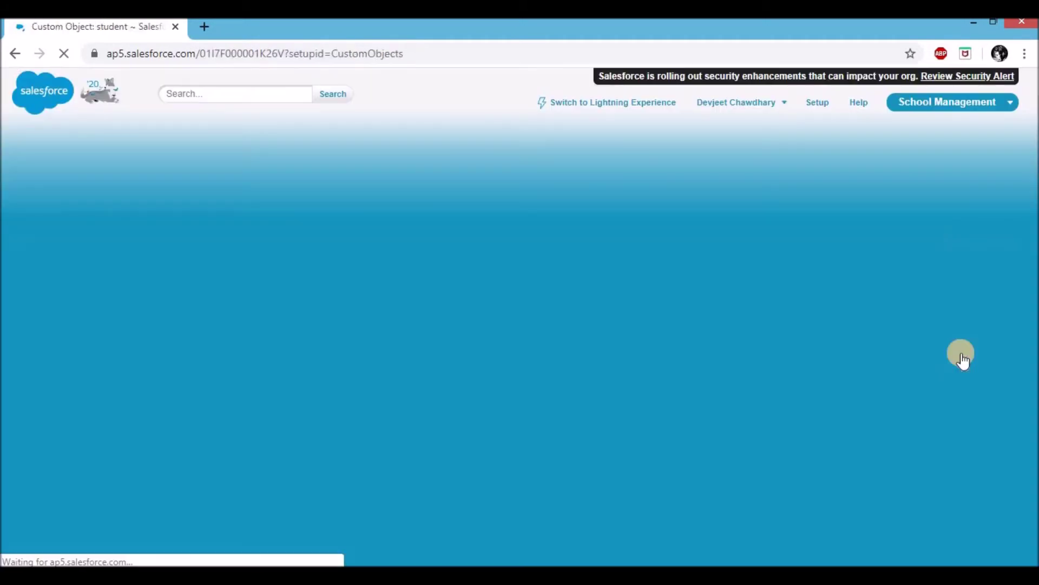
Open the first recent student's record to check its Result field
scroll(961, 360, "down", 8)
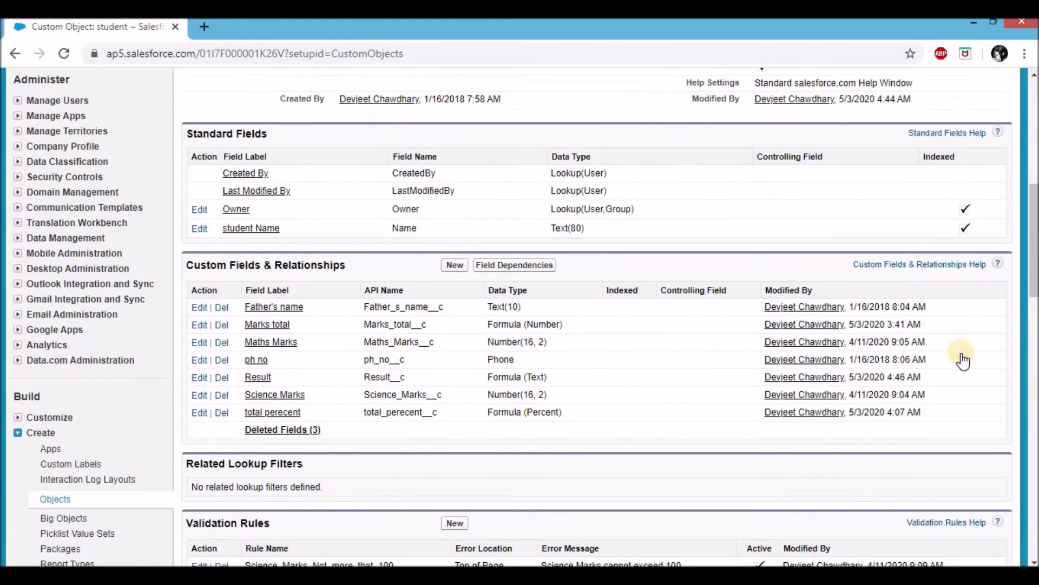
scroll(395, 385, "up", 8)
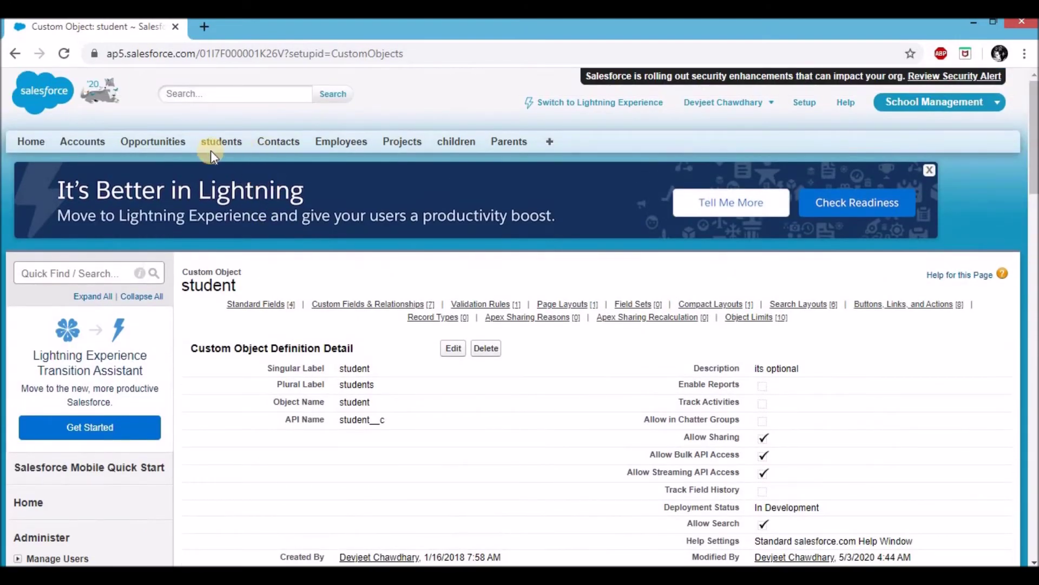
left_click(212, 147)
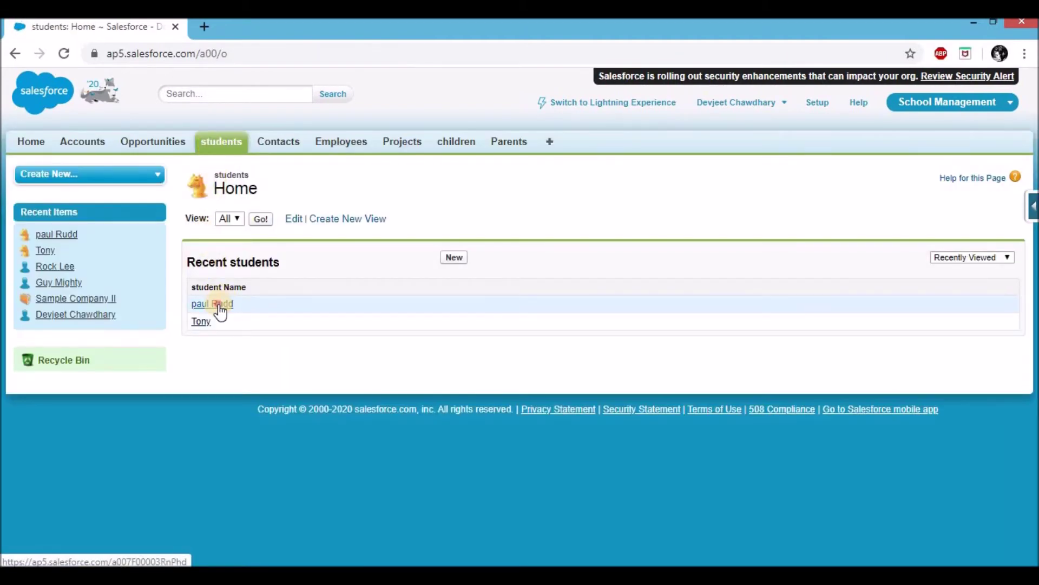
left_click(218, 307)
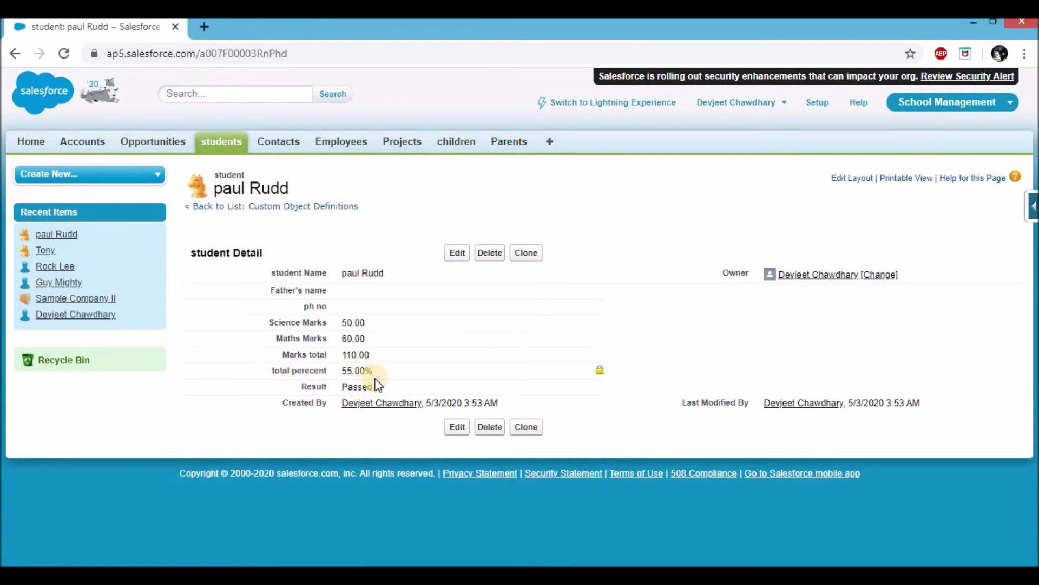
Set the student's Science Marks to 10 and save the record
left_click(457, 253)
left_click_drag(383, 337, 301, 336)
type("10")
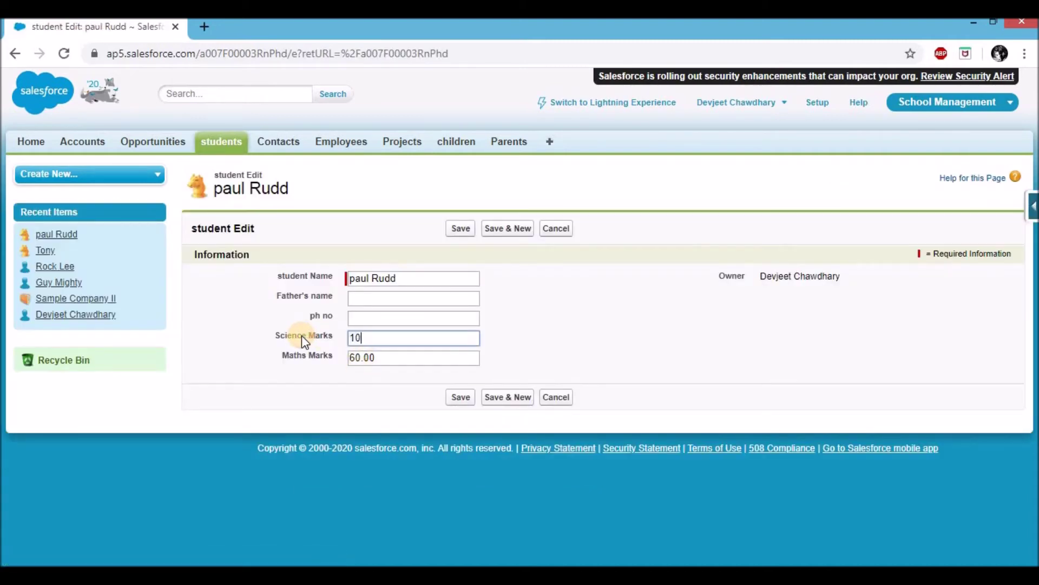
left_click(460, 230)
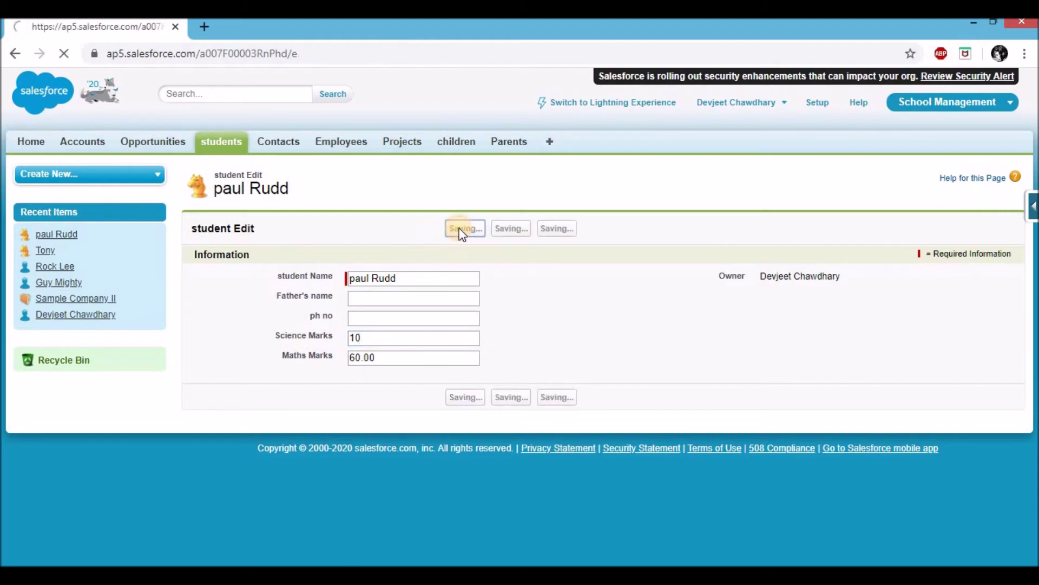
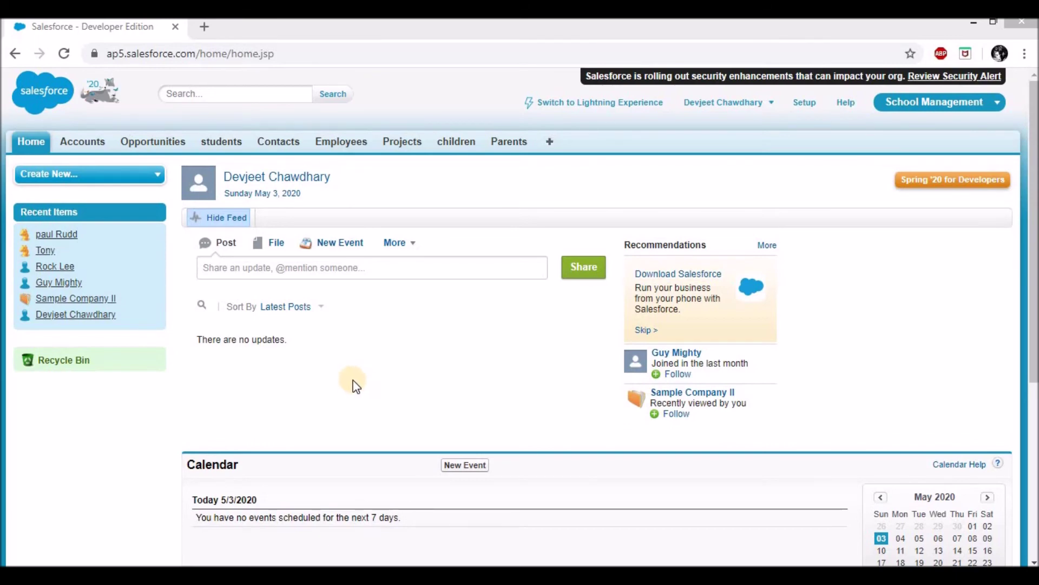
Search Setup for "objects" and open the student custom object's definition
left_click(797, 103)
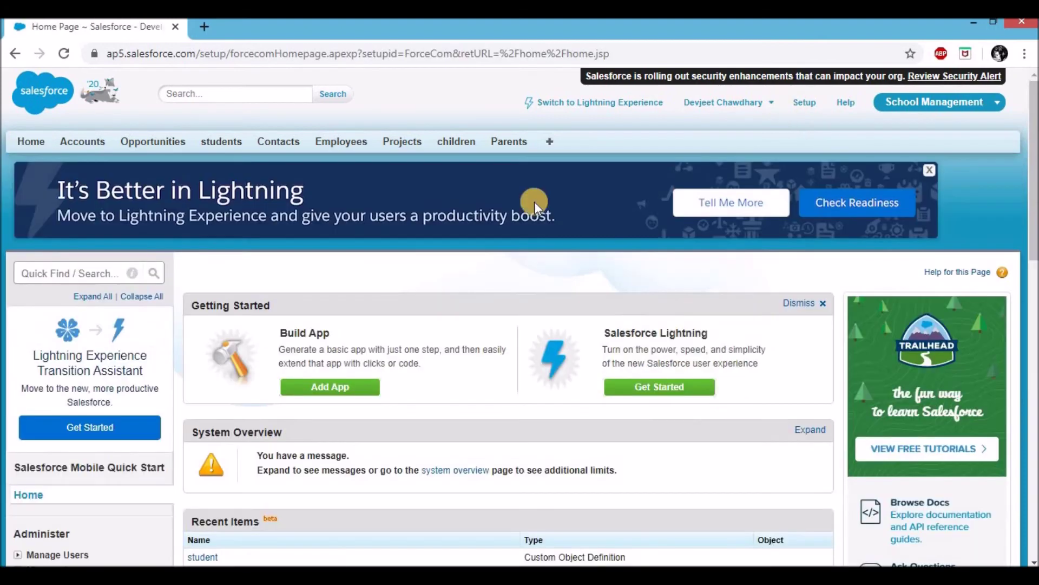
left_click(40, 275)
type("objects")
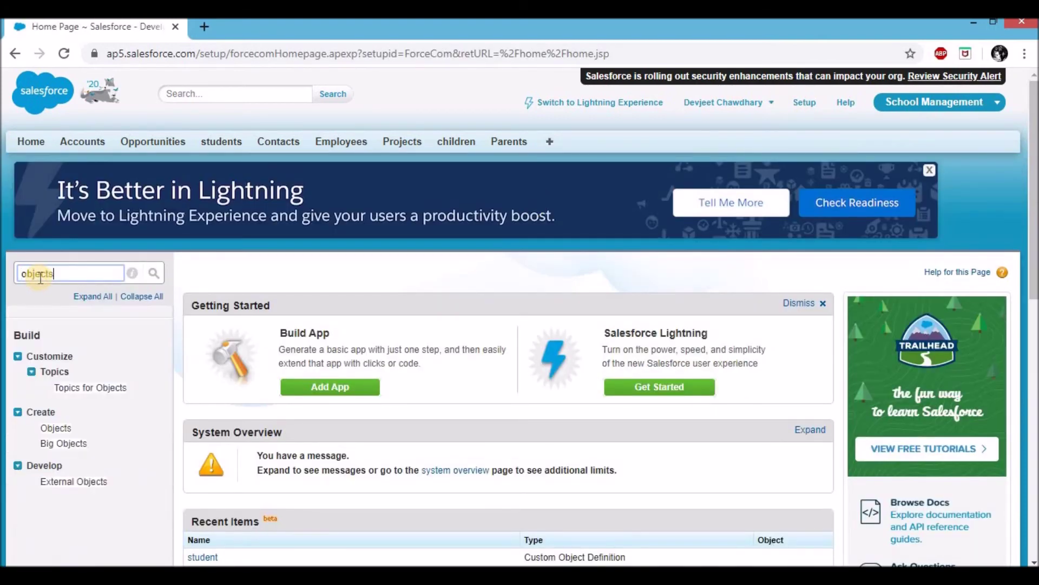
left_click(46, 429)
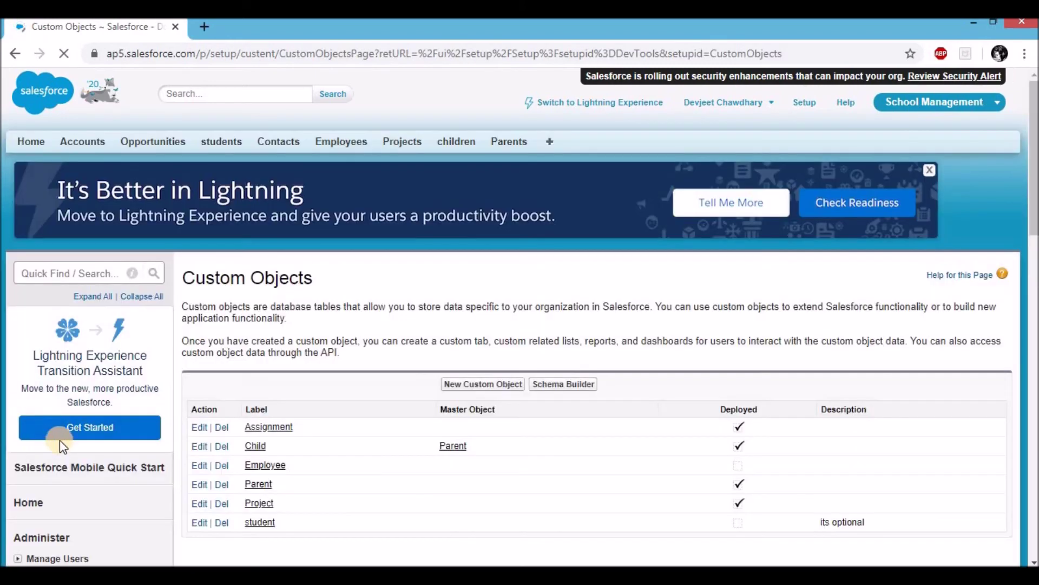
left_click(261, 523)
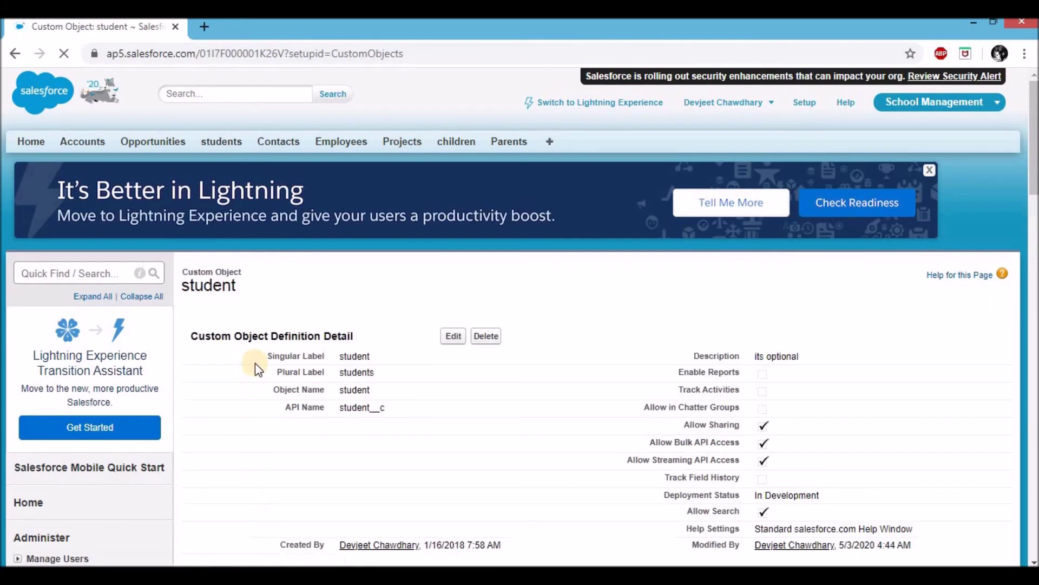
Start a new validation rule on the student object, name it Math_marks_not_greater_than_100 and make it inactive
scroll(341, 352, "down", 1)
scroll(341, 352, "down", 10)
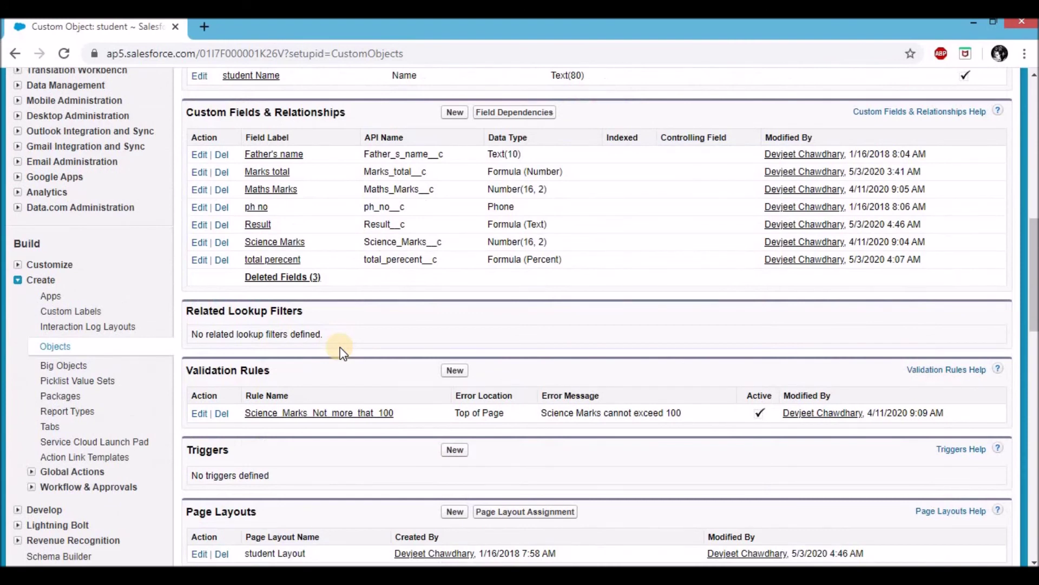
left_click(455, 370)
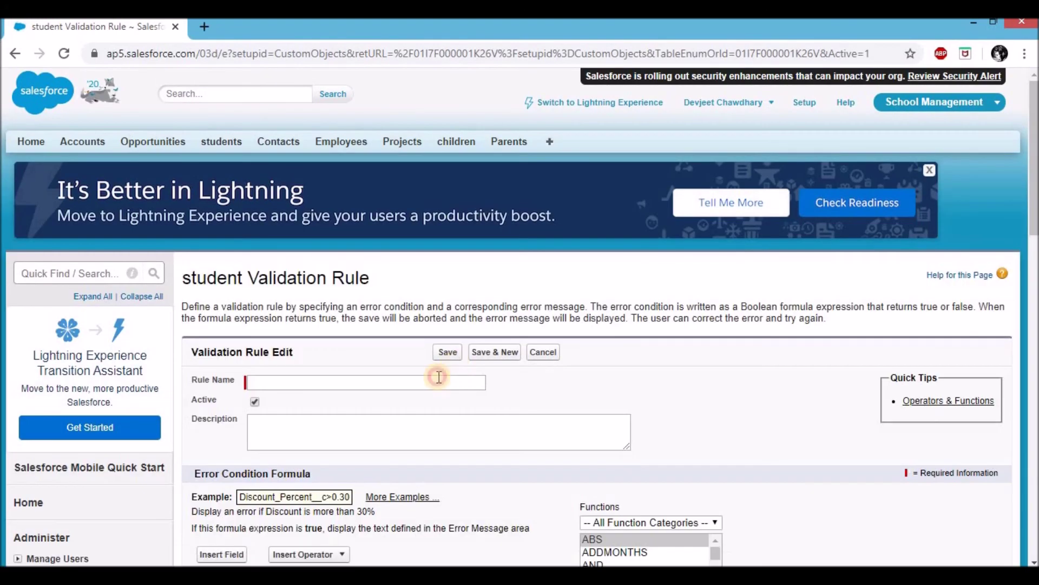
left_click(439, 379)
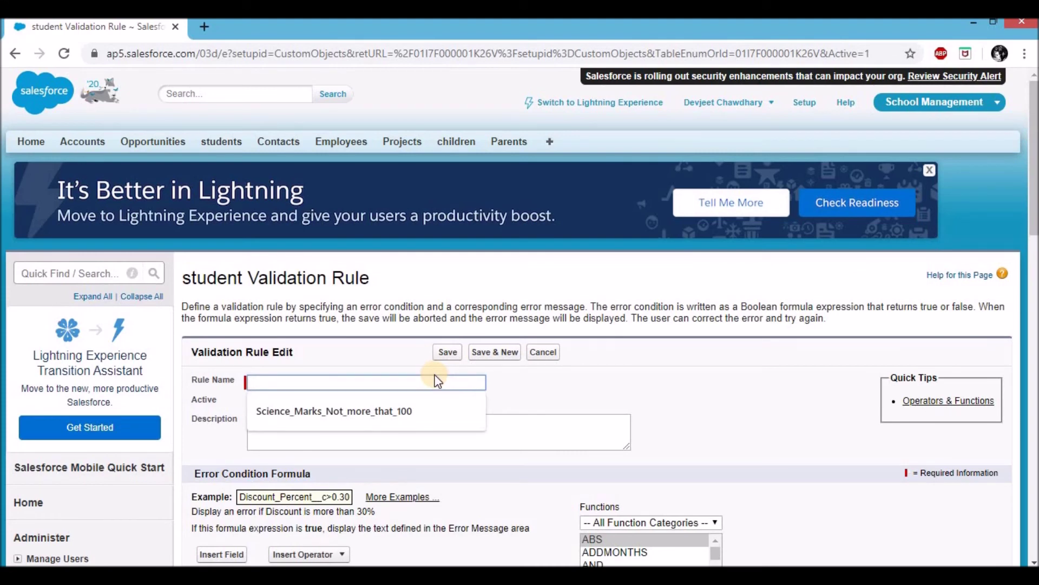
type("Ma")
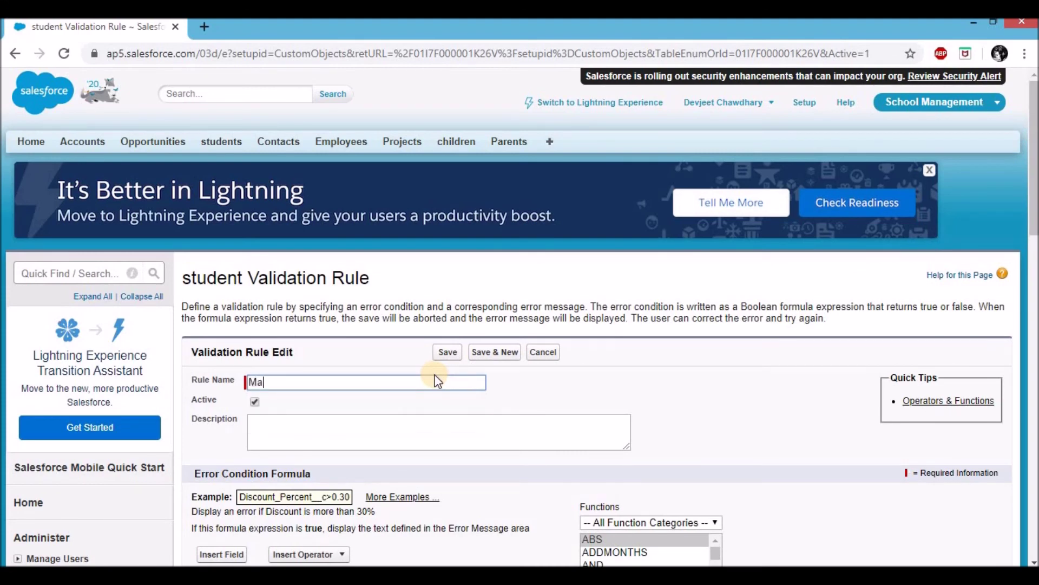
type("th marks not greater than 100")
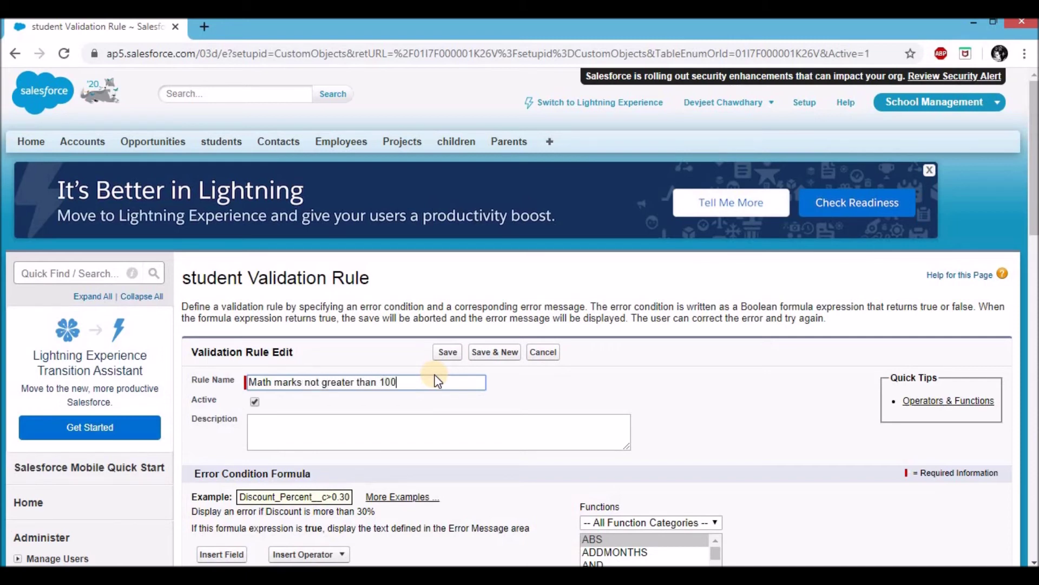
left_click(557, 379)
left_click(255, 404)
Build the error condition formula Maths_Marks__c > 100 from the student's Maths Marks field and check its syntax
scroll(634, 422, "down", 3)
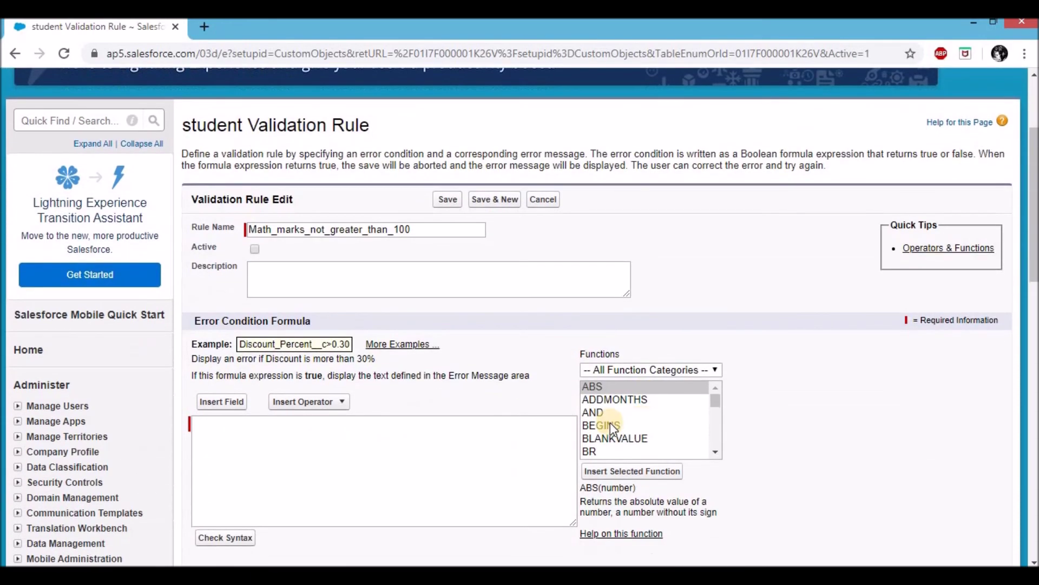
left_click(320, 480)
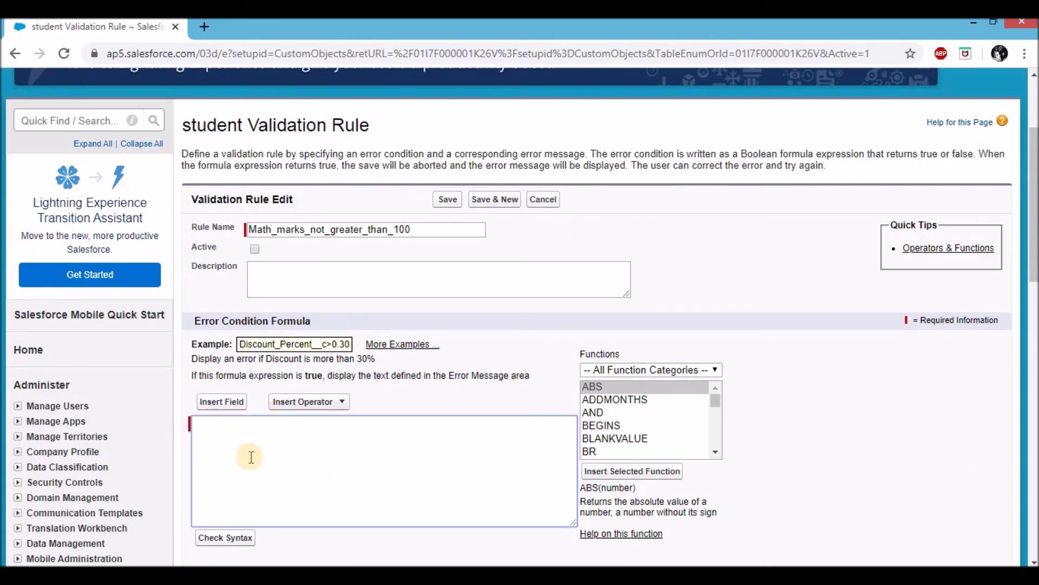
left_click(227, 404)
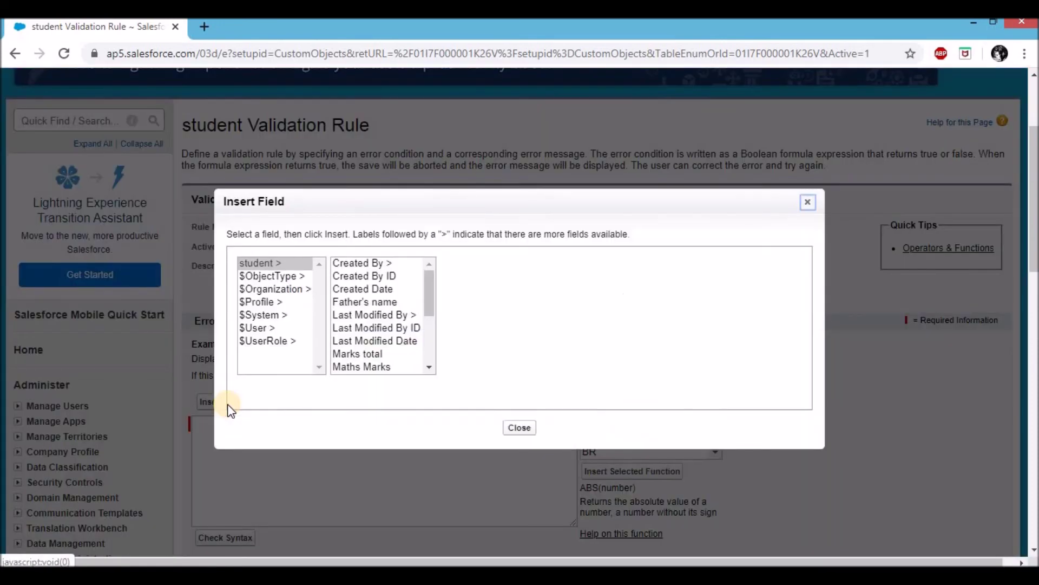
left_click(399, 368)
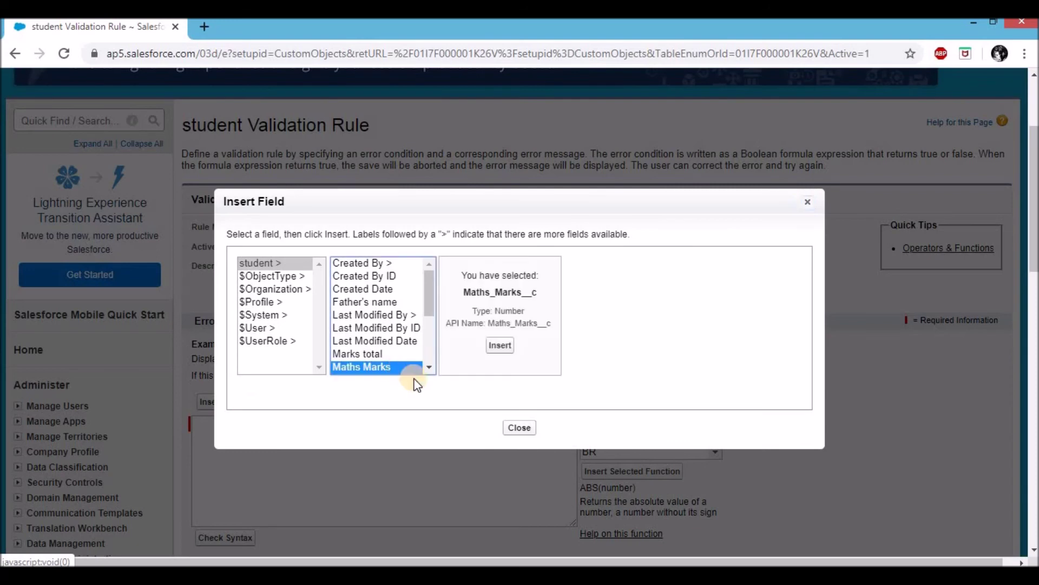
left_click(499, 346)
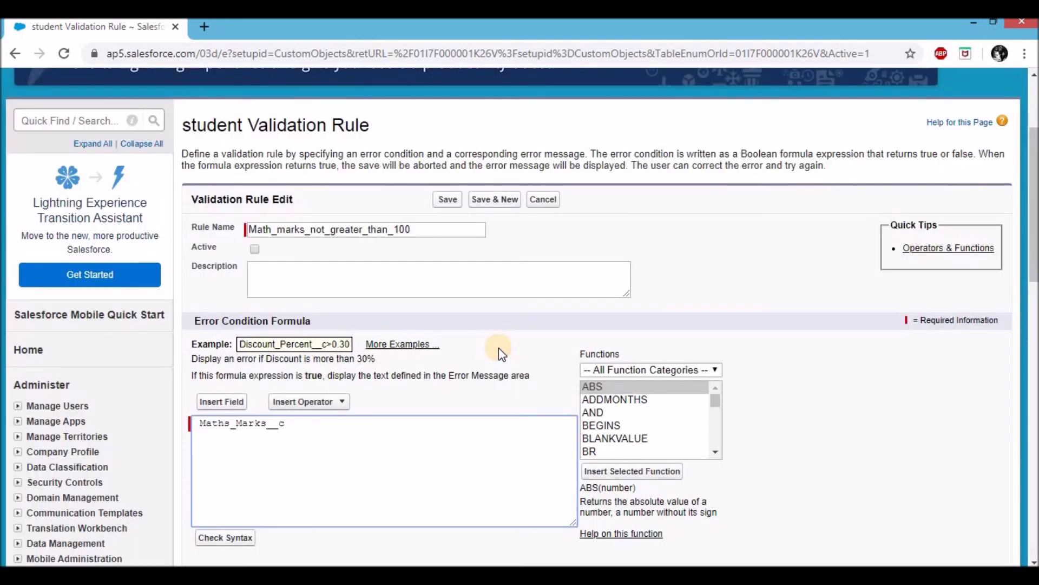
type("> 100")
scroll(499, 348, "down", 3)
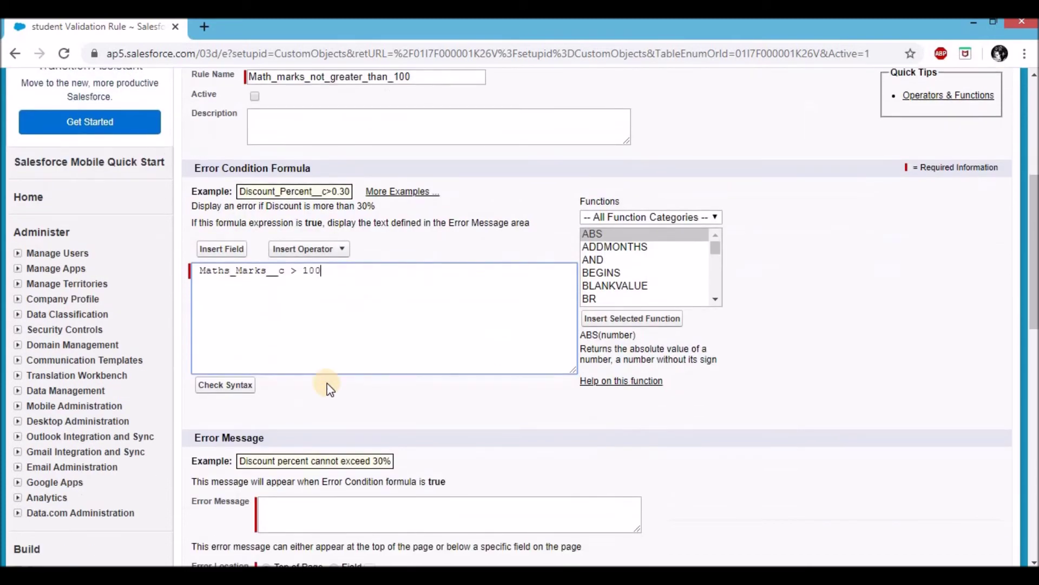
left_click(219, 385)
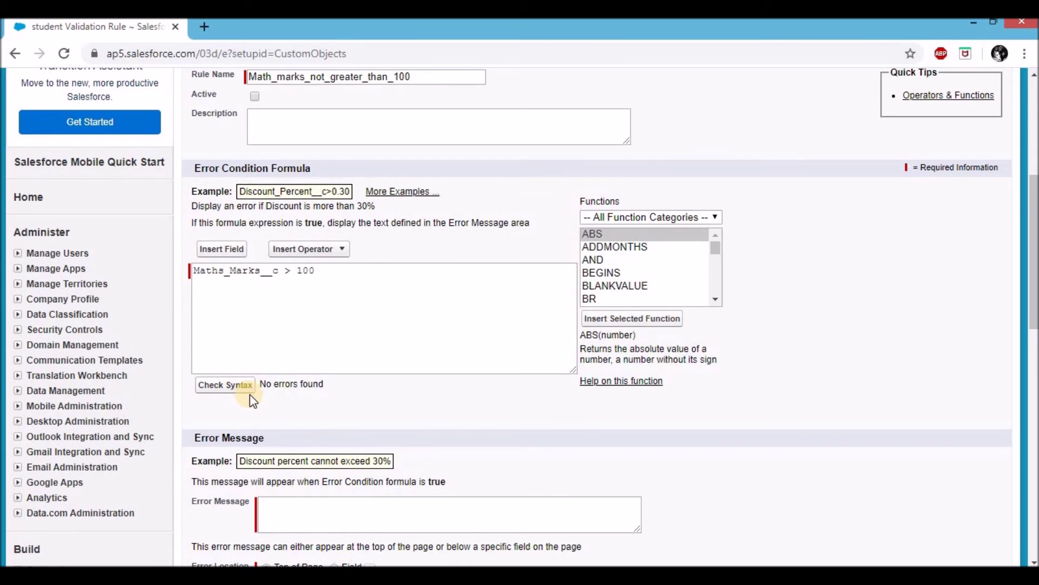
Enter "Maths marks should less than 100" as the validation rule's error message
scroll(249, 395, "down", 2)
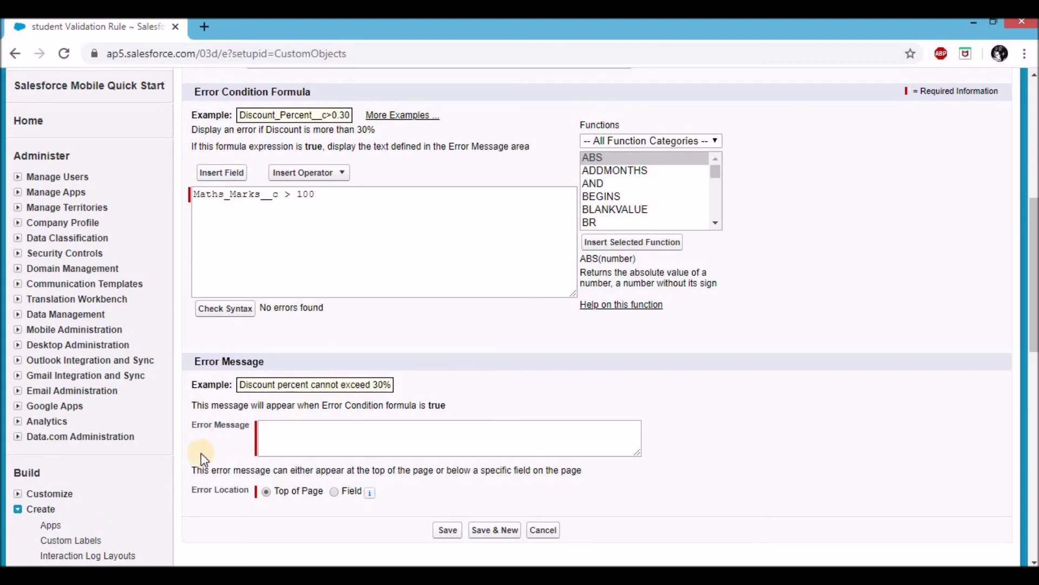
left_click(286, 430)
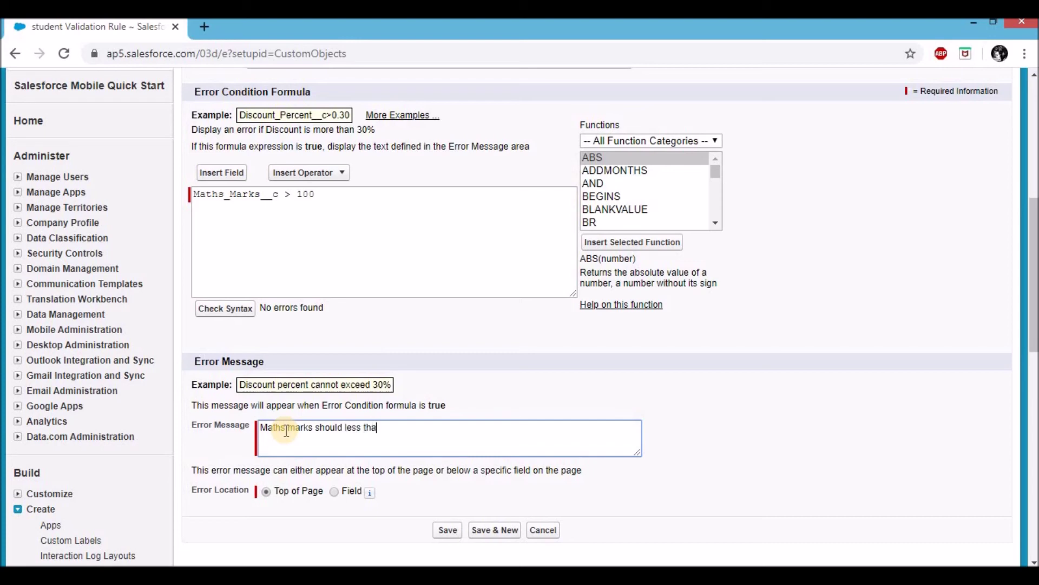
type("100")
Set the error location to the Maths Marks field and save the validation rule
left_click(268, 492)
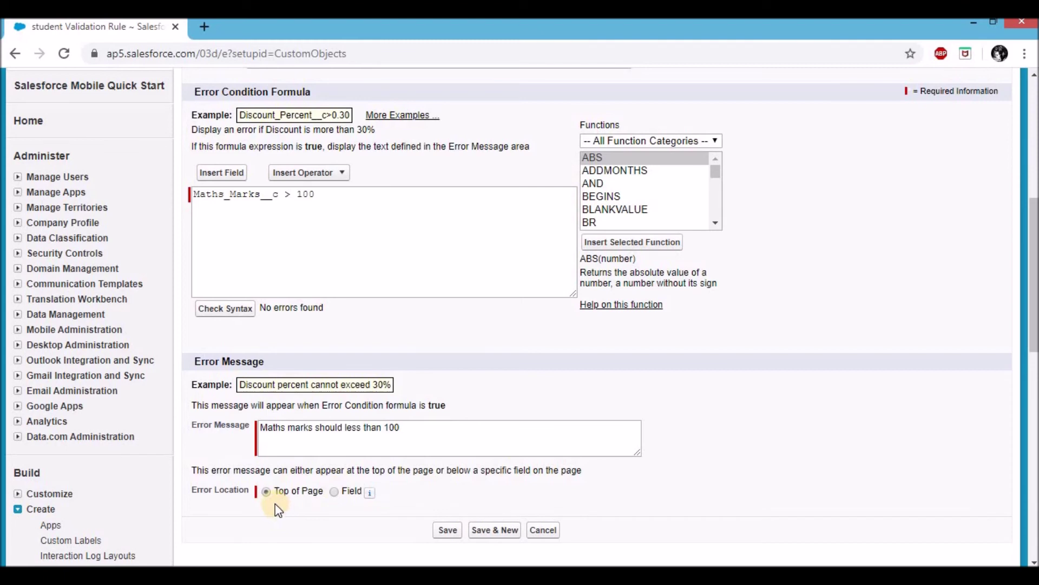
left_click(335, 493)
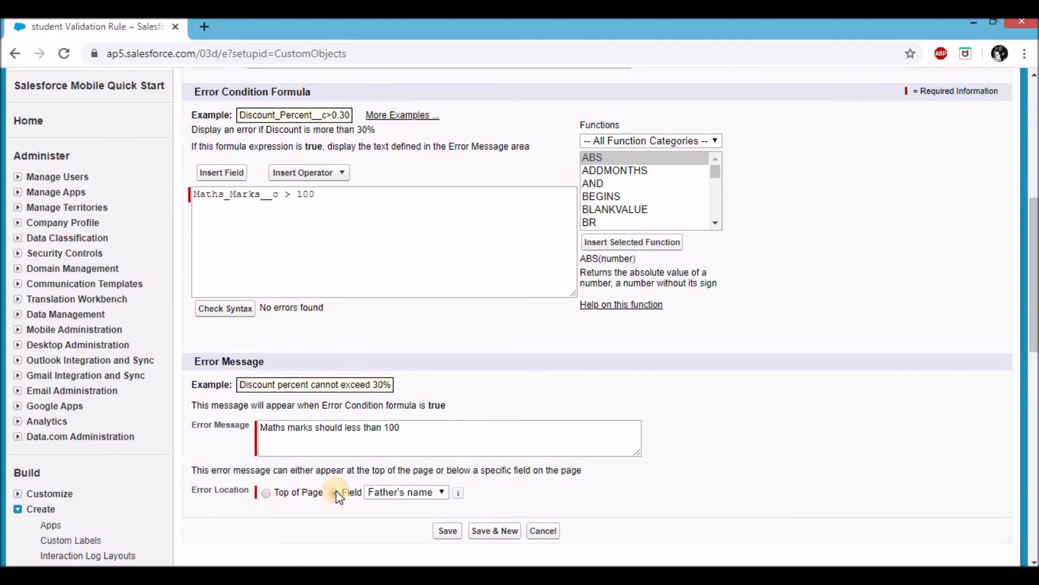
left_click(383, 492)
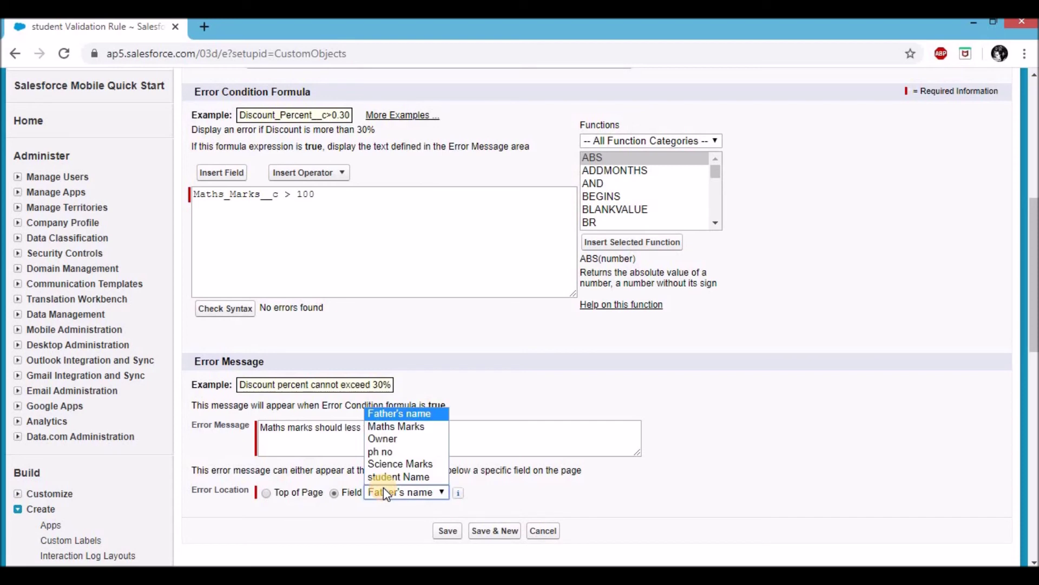
left_click(397, 426)
left_click(460, 533)
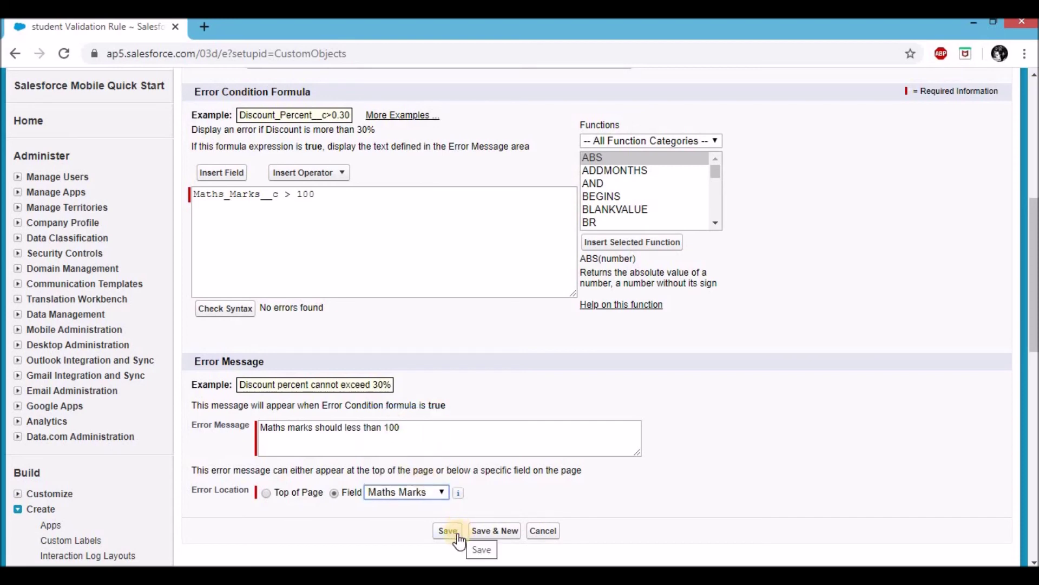
left_click(458, 534)
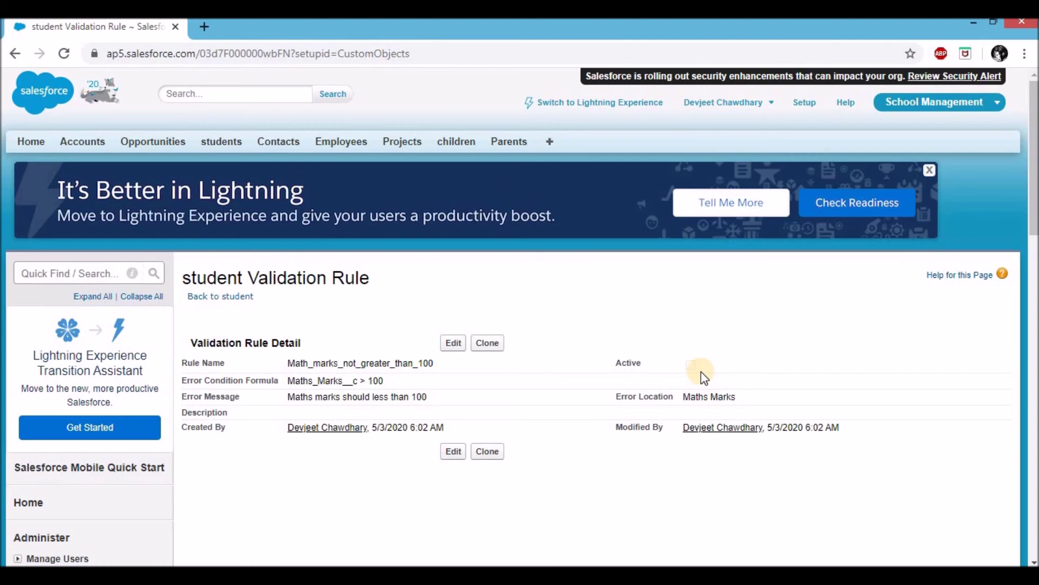
Test the inactive rule by setting the first recent student's Maths Marks to 150 and saving the record
left_click(210, 147)
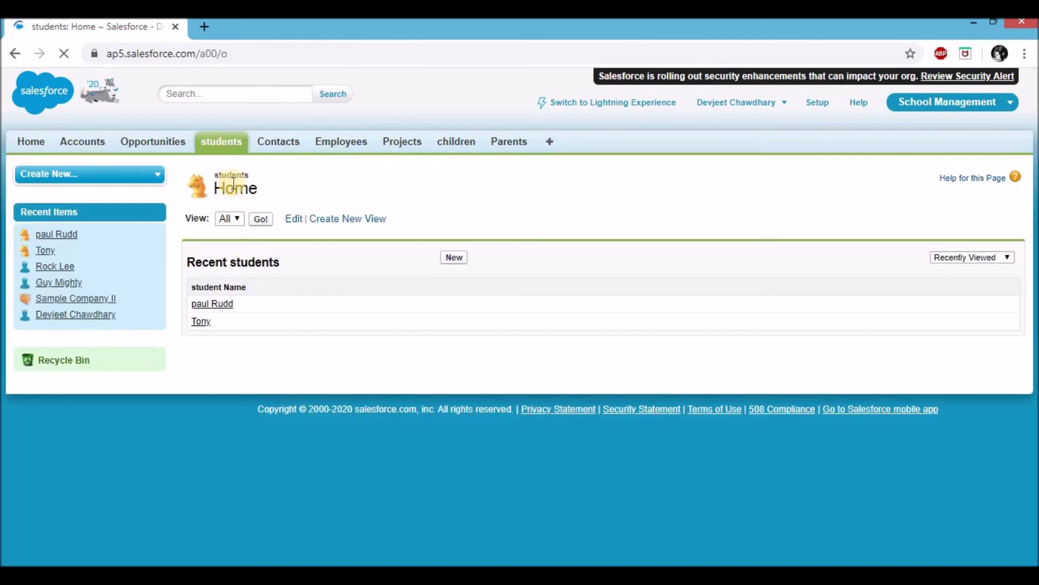
left_click(213, 304)
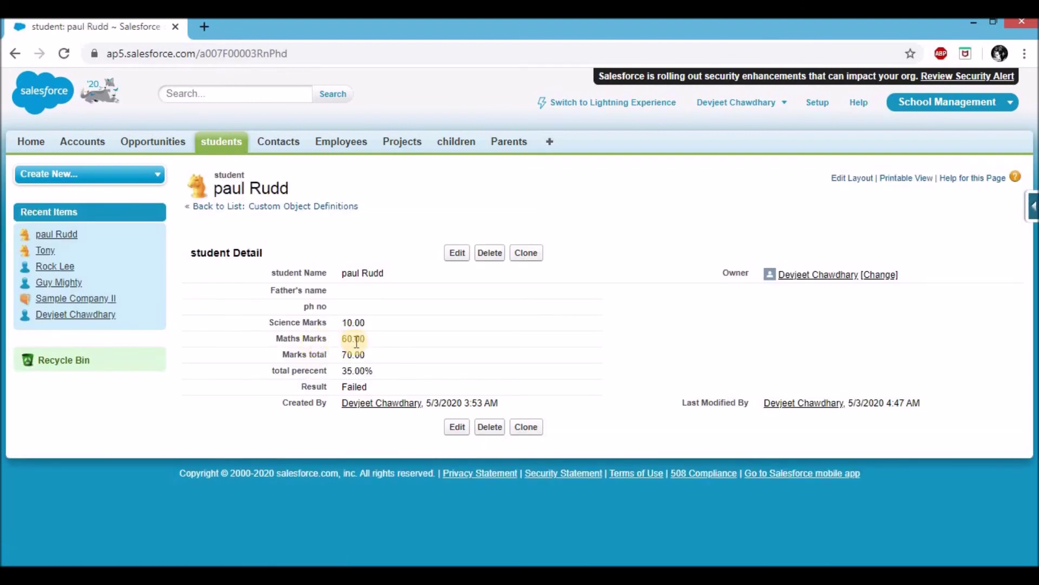
left_click(451, 252)
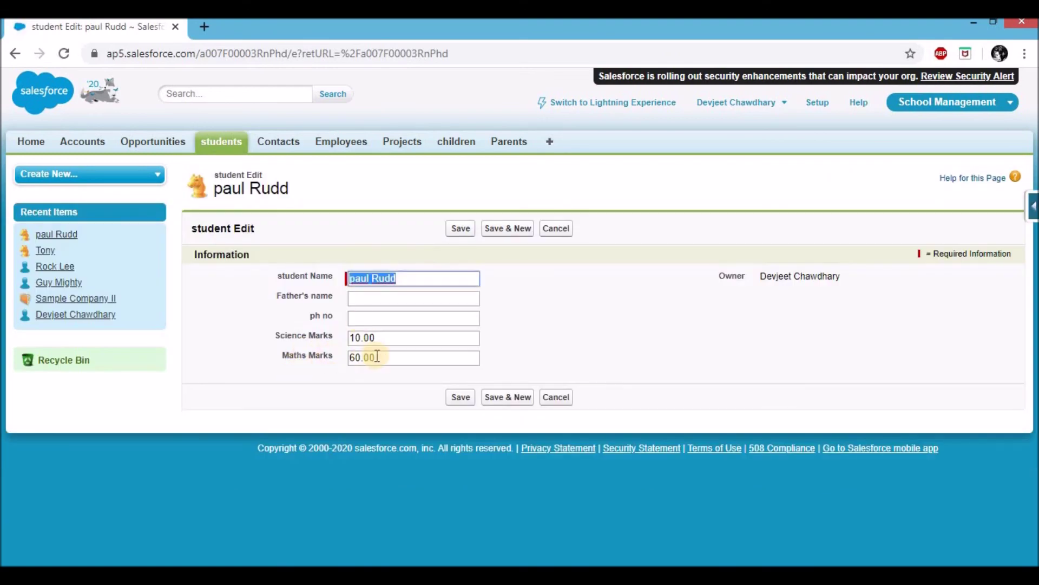
double_click(373, 356)
type("1")
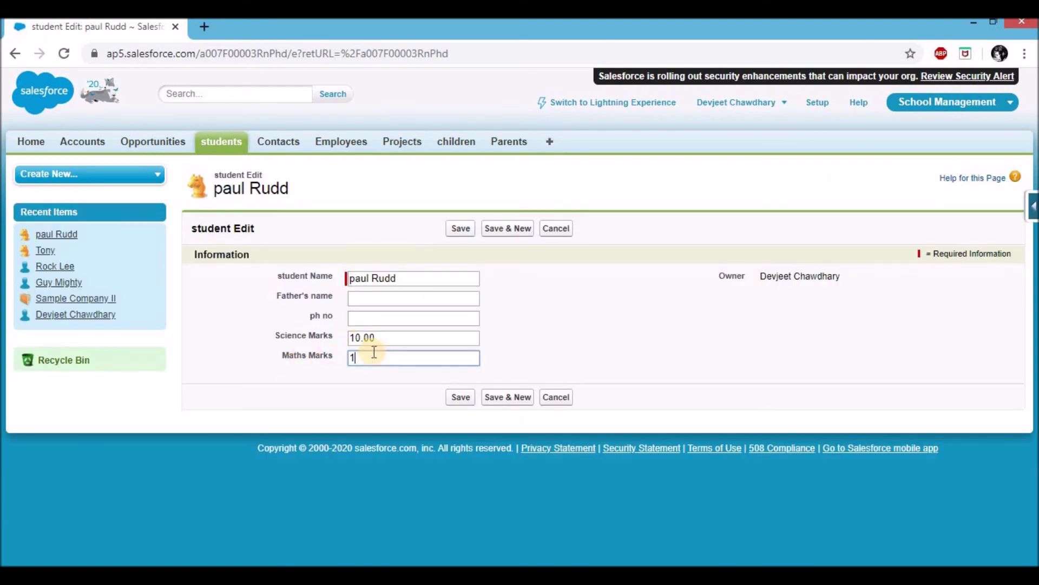
type("50")
left_click(460, 228)
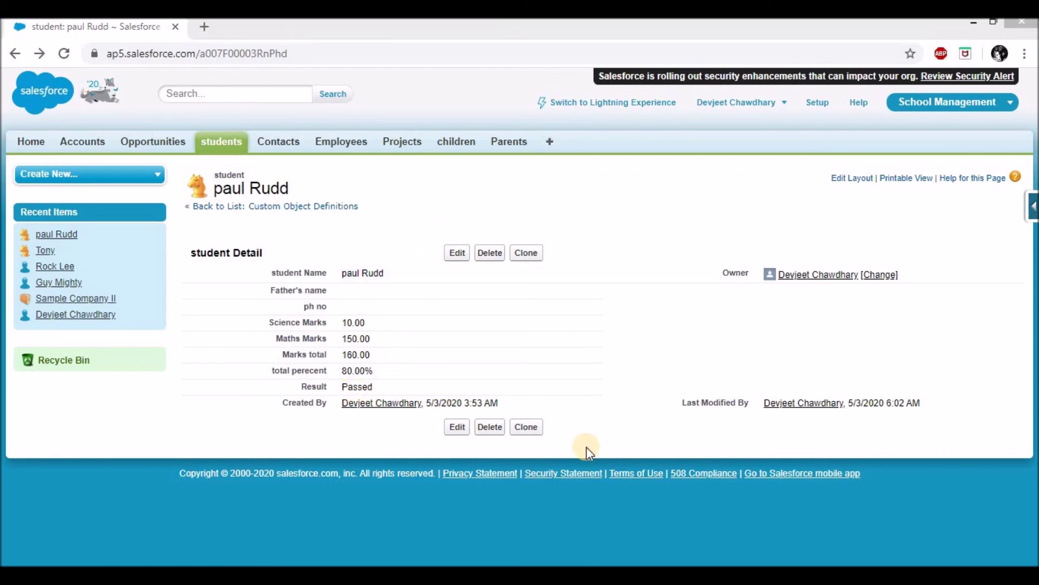
Open the Math_marks_not_greater_than_100 validation rule from the student custom object's definition in Setup
left_click(818, 109)
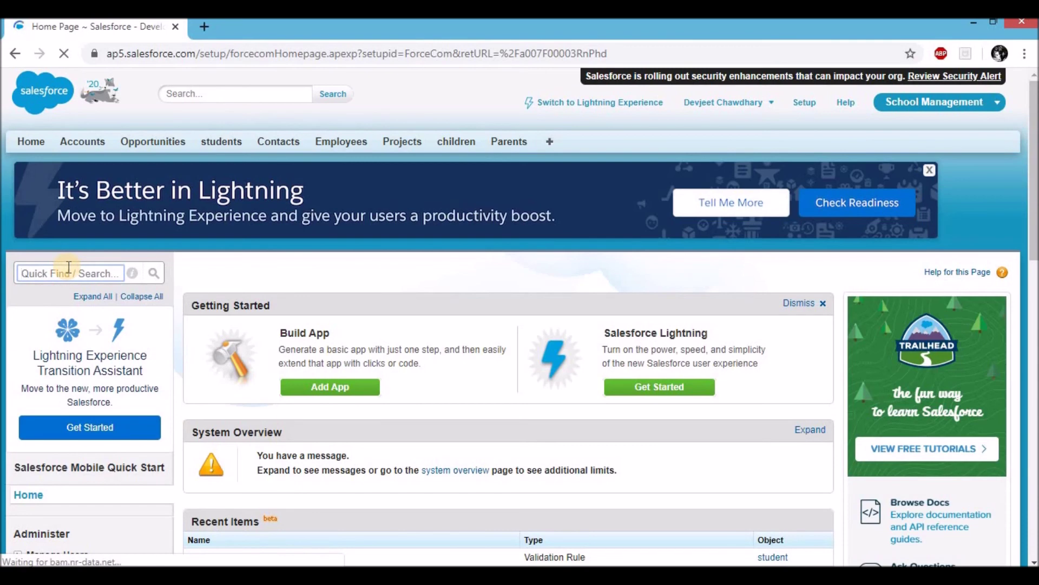
type("object")
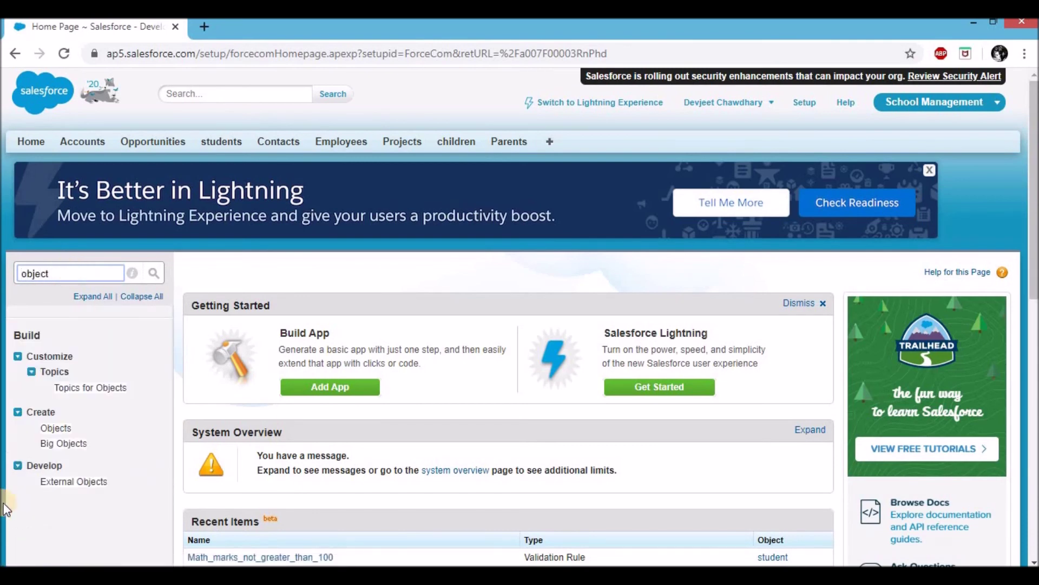
left_click(56, 428)
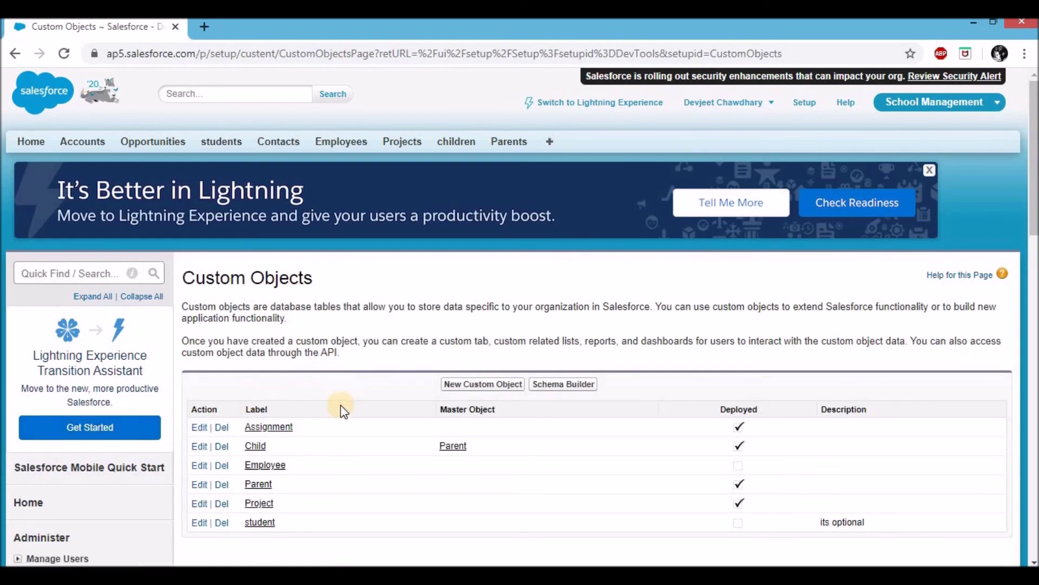
scroll(343, 408, "down", 1)
left_click(249, 446)
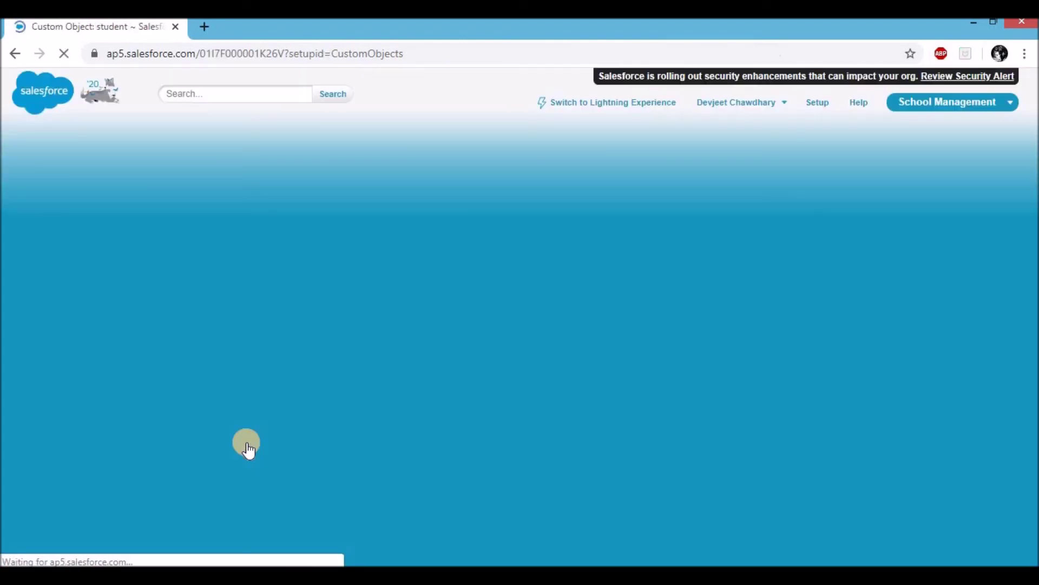
scroll(249, 417, "down", 9)
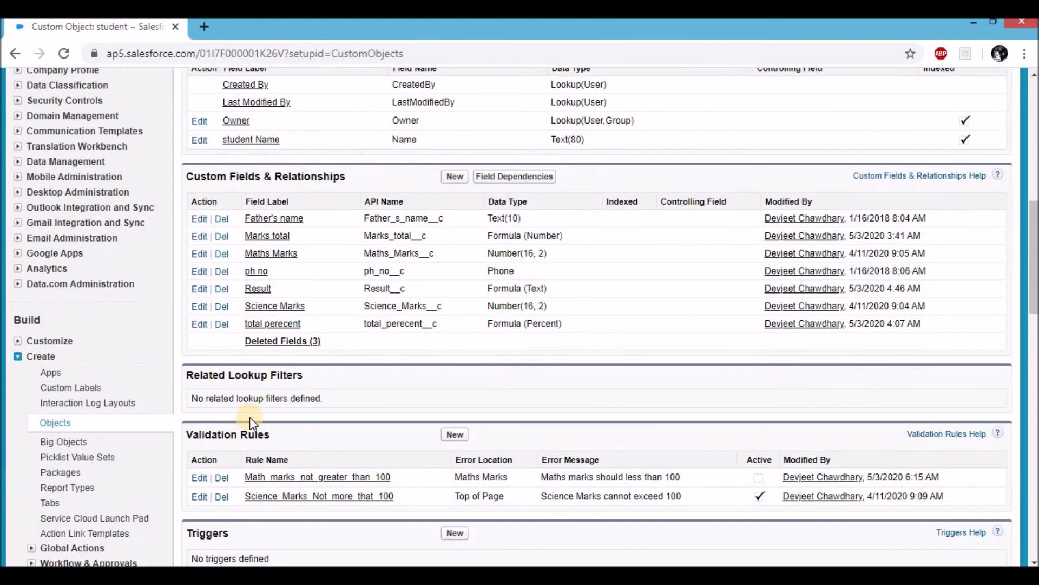
scroll(249, 416, "down", 1)
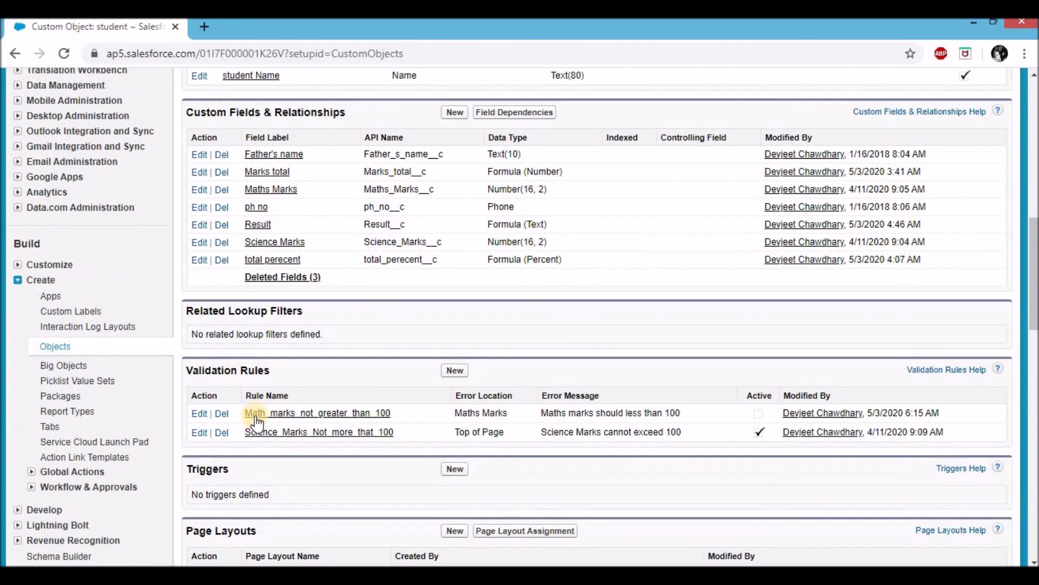
left_click(328, 419)
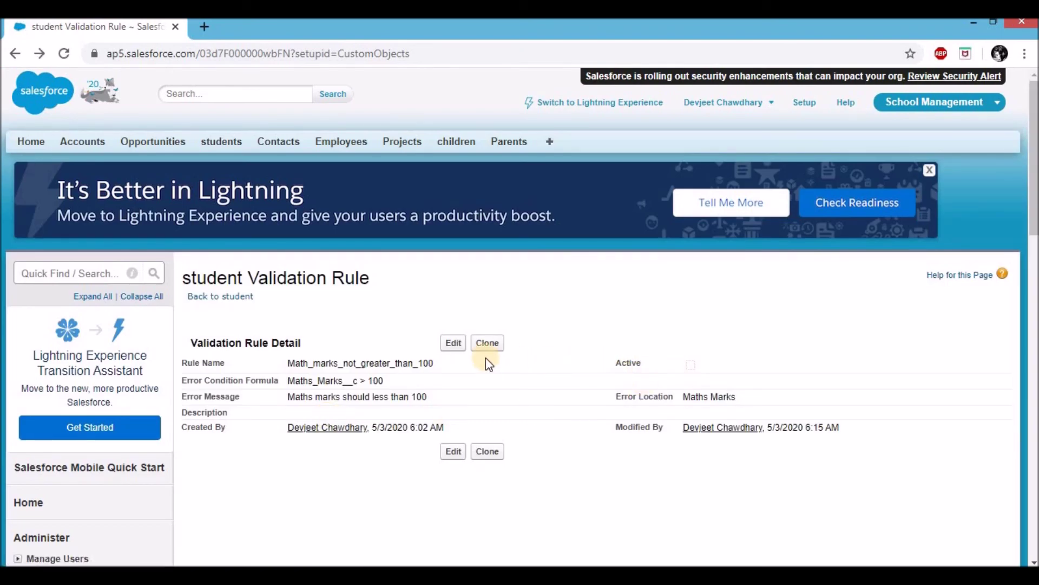
Activate the Math_marks_not_greater_than_100 validation rule and save it
left_click(454, 343)
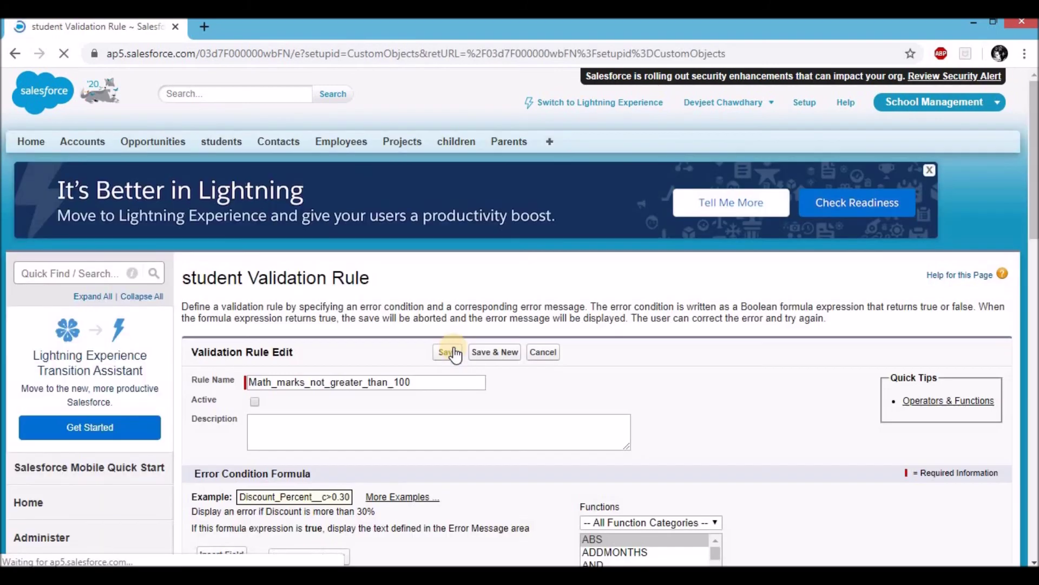
scroll(246, 323, "down", 1)
left_click(253, 325)
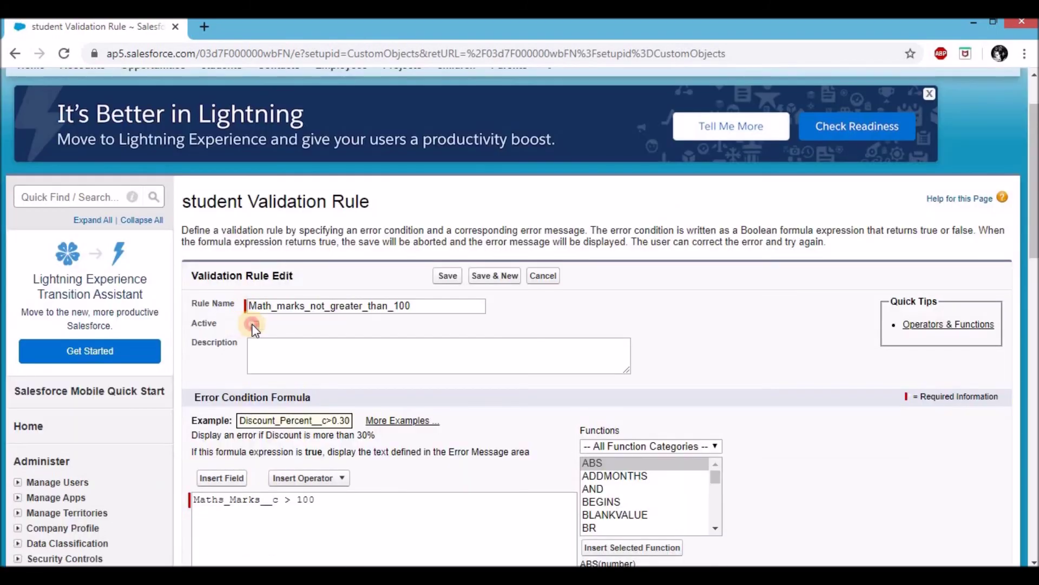
left_click(445, 276)
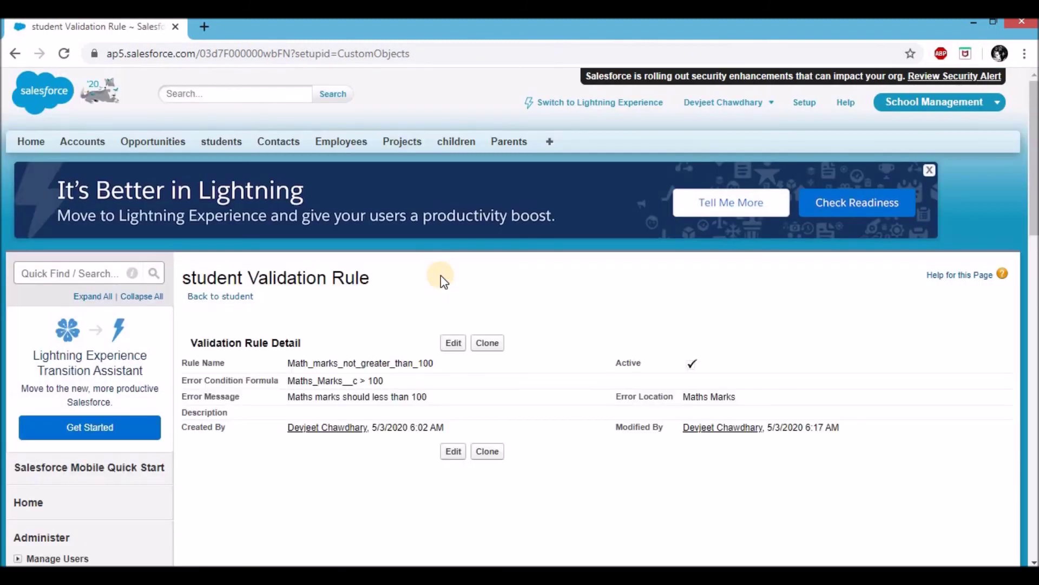
Test the active rule by changing the first recent student's Maths Marks to 151 and trying to save the record
left_click(228, 147)
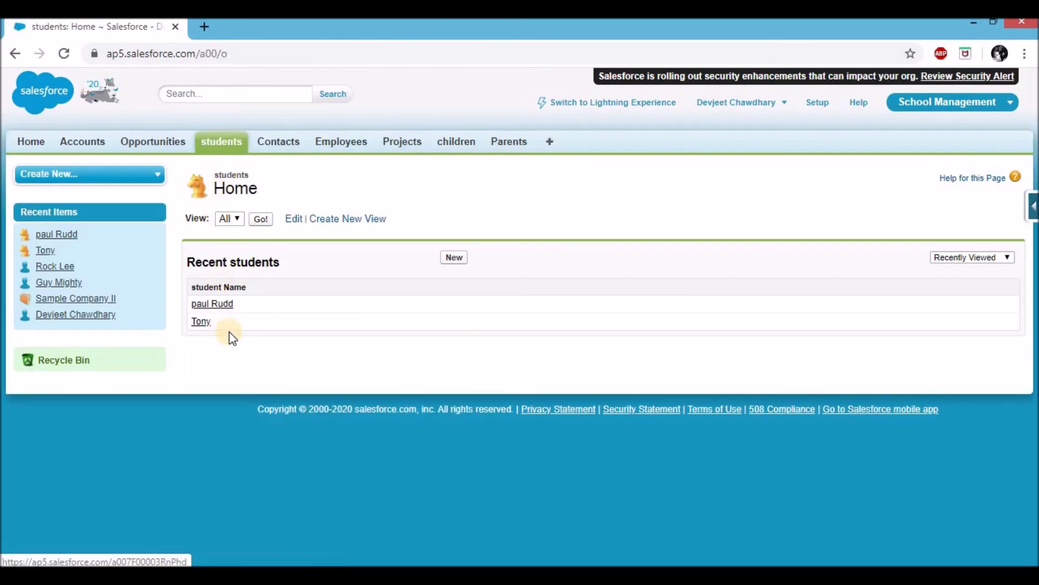
left_click(223, 306)
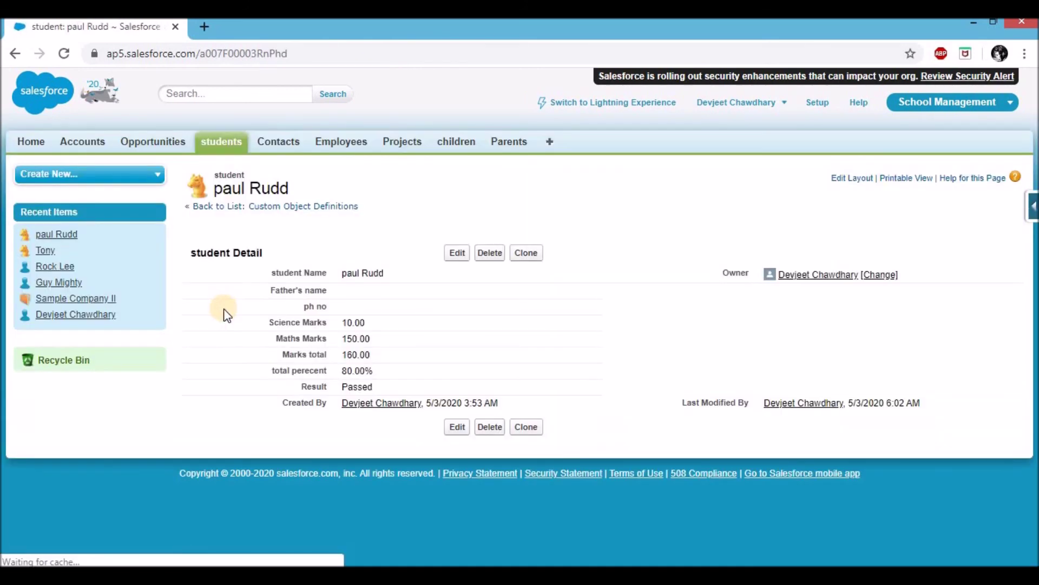
left_click(454, 254)
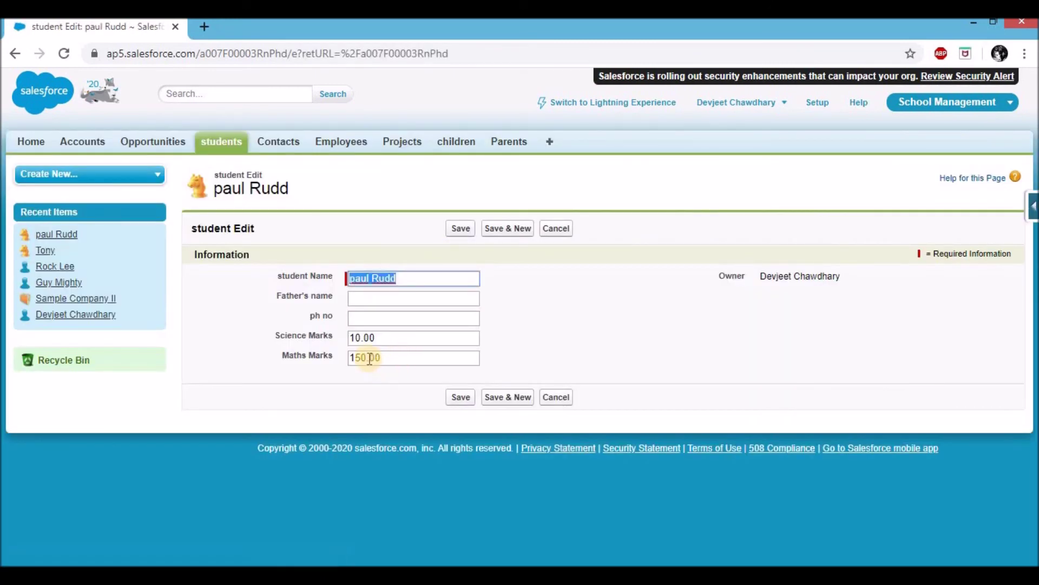
left_click(373, 359)
key("BackSpace")
type("1")
left_click(459, 229)
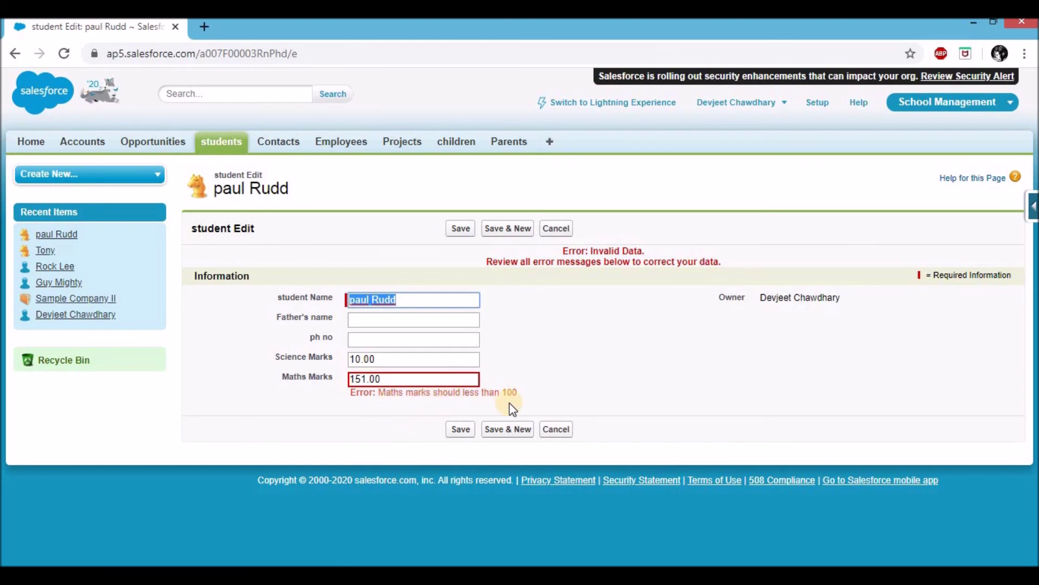
Set the student's Maths Marks to 90 and save the record
double_click(368, 379)
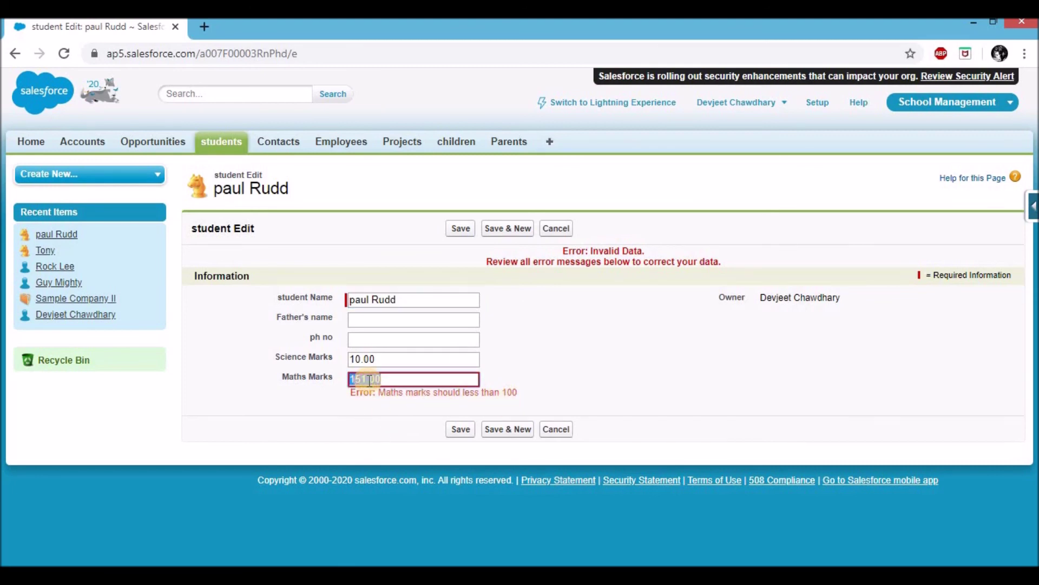
type("90")
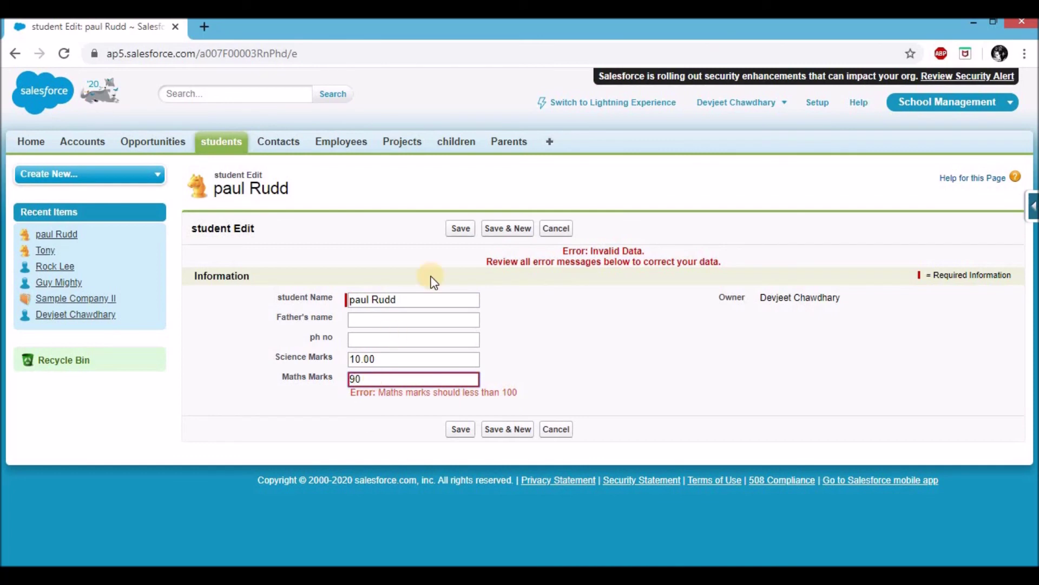
left_click(457, 229)
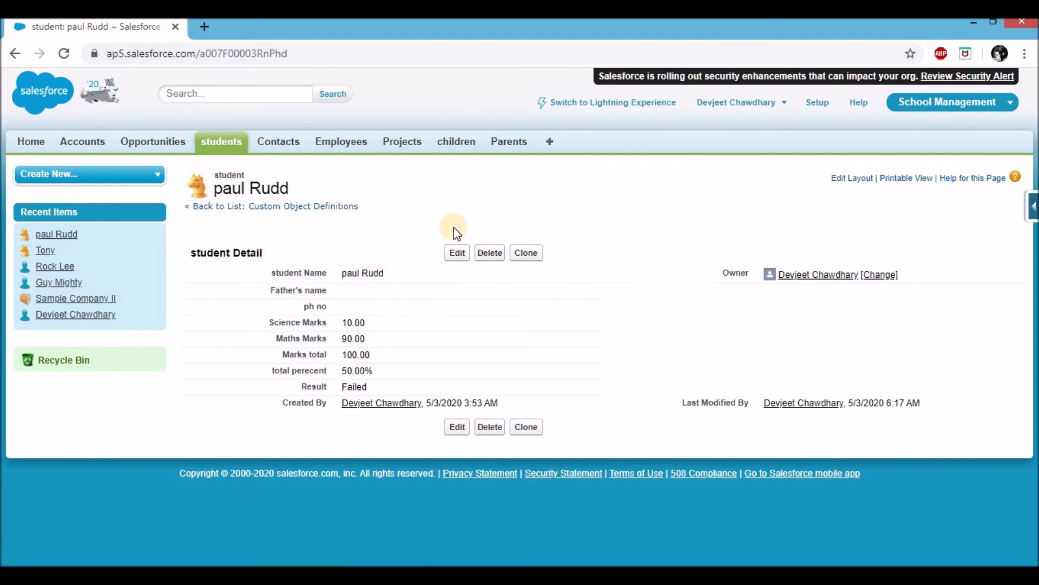
Test the Science Marks rule by entering 500 as the same student's Science Marks, trying to save, and examining the response
left_click(457, 252)
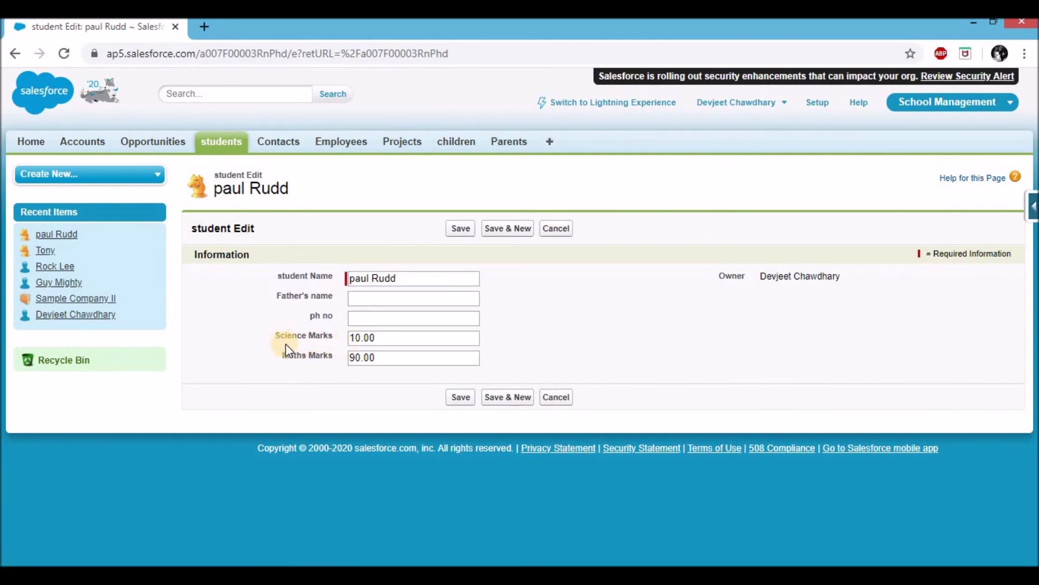
double_click(360, 340)
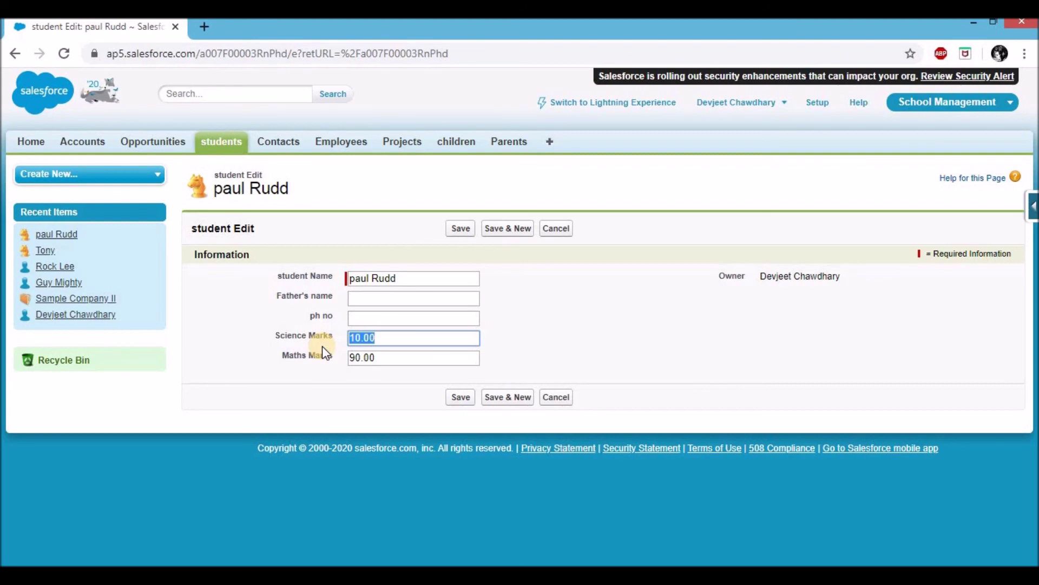
type("500")
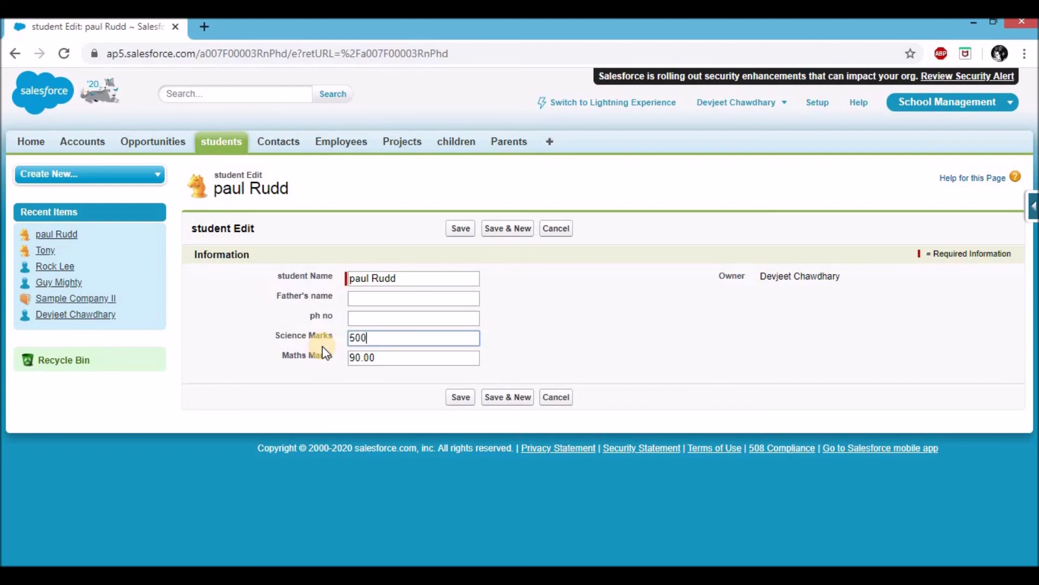
left_click(466, 237)
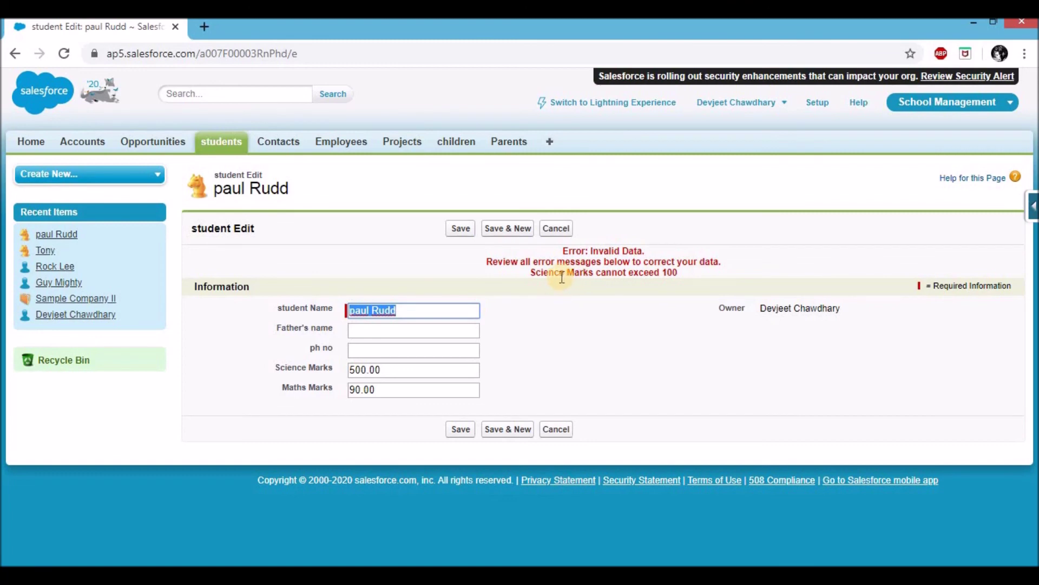
left_click_drag(538, 272, 679, 274)
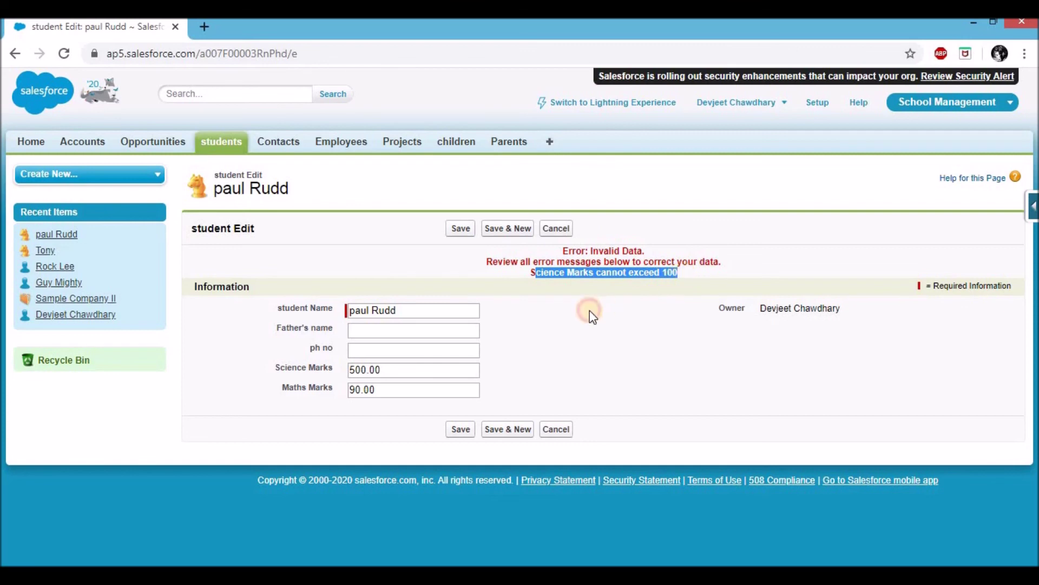
Set the student's Science Marks to 67 and save the record
left_click(359, 368)
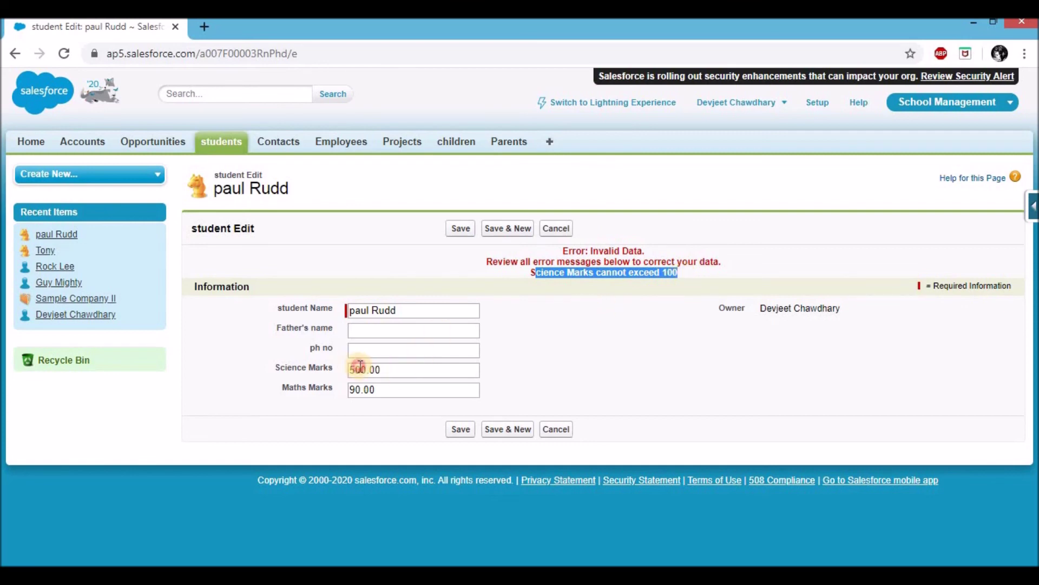
double_click(360, 368)
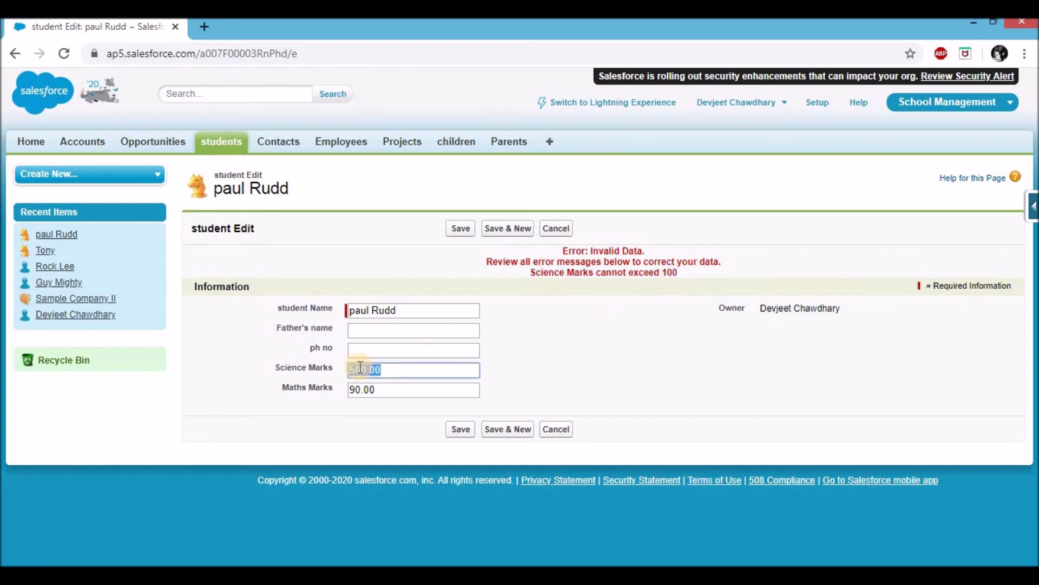
type("67")
left_click(457, 231)
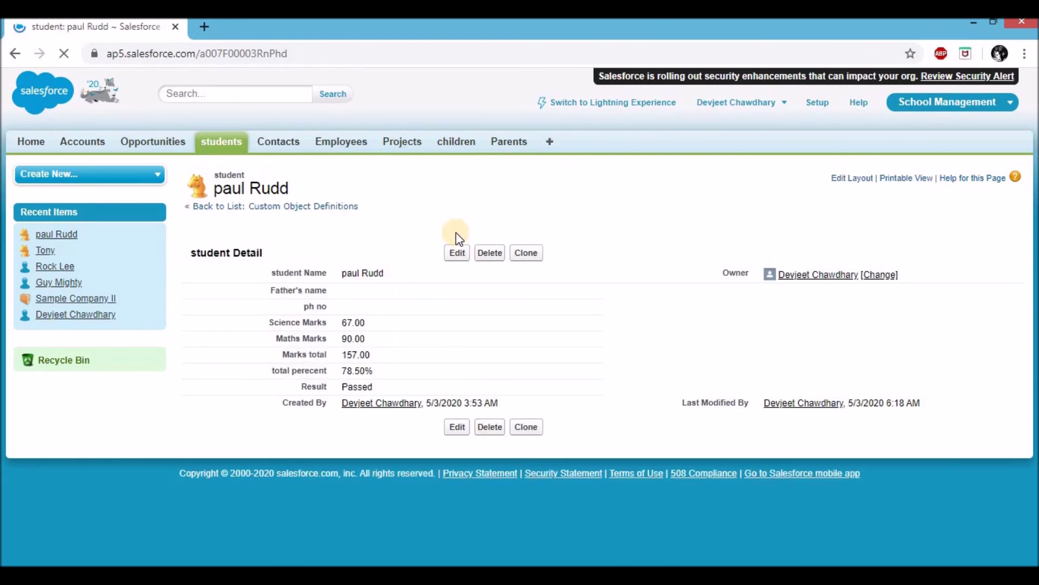